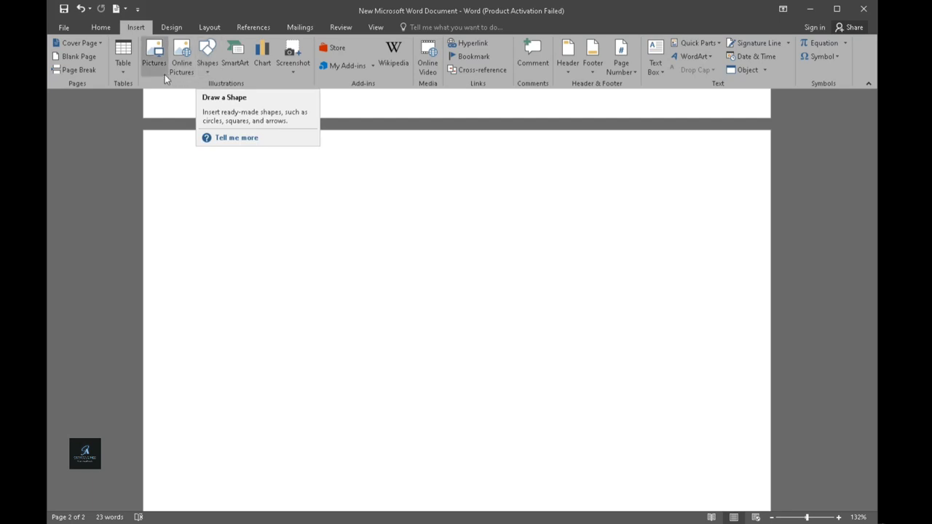
Draw a 0.62" by 0.97" Frame shape near the top-left of page 2
click(207, 70)
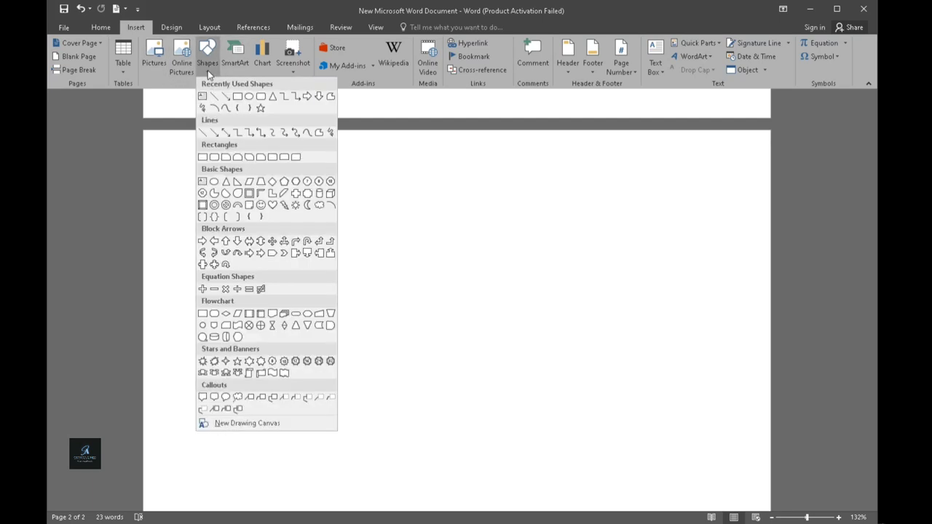
click(249, 193)
drag(222, 197, 293, 243)
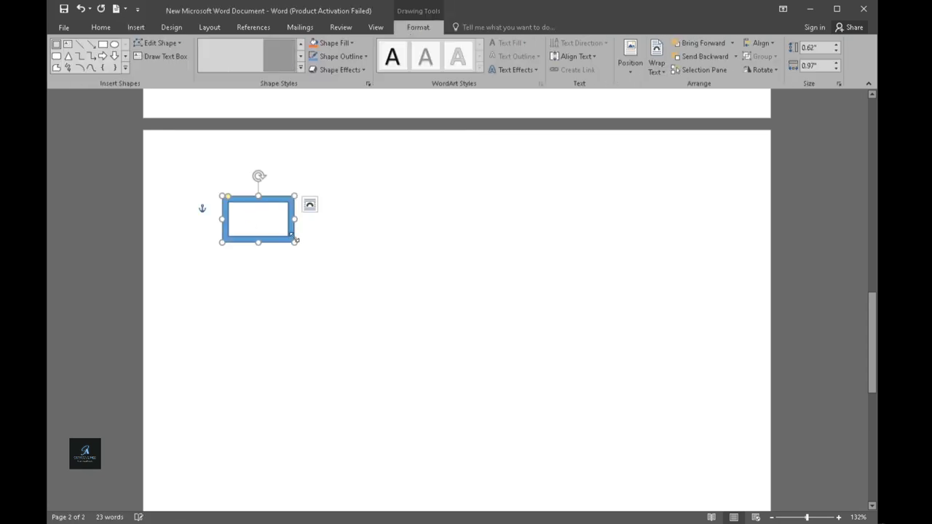
Apply a yellow shape style to the frame and preview the fill colour choices
click(300, 67)
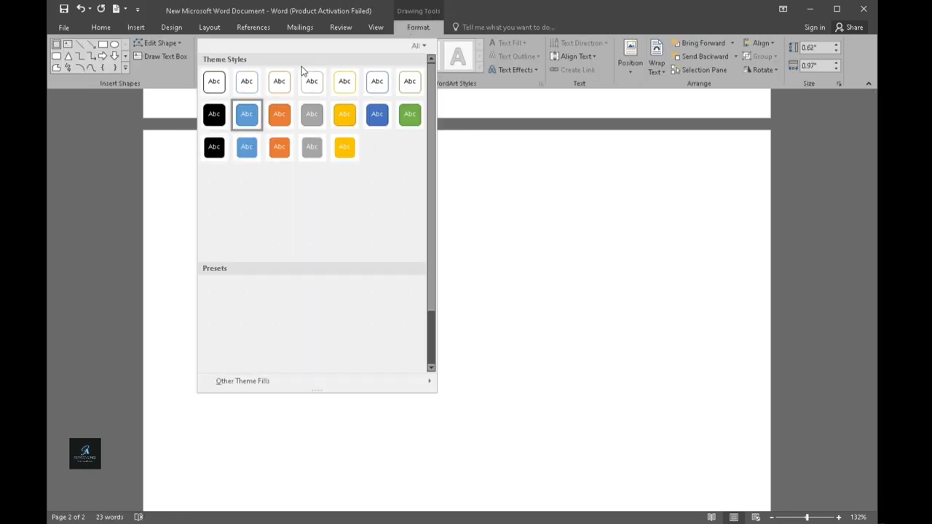
click(341, 214)
click(290, 238)
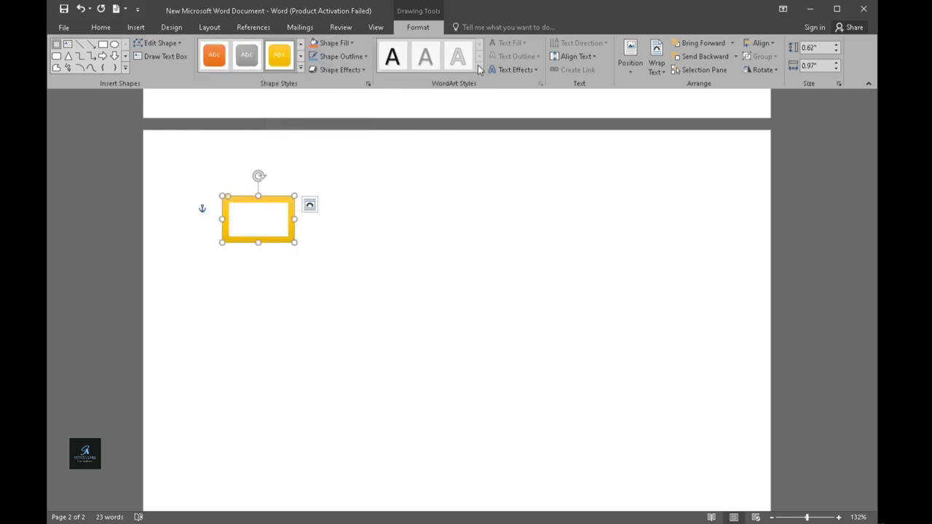
click(339, 42)
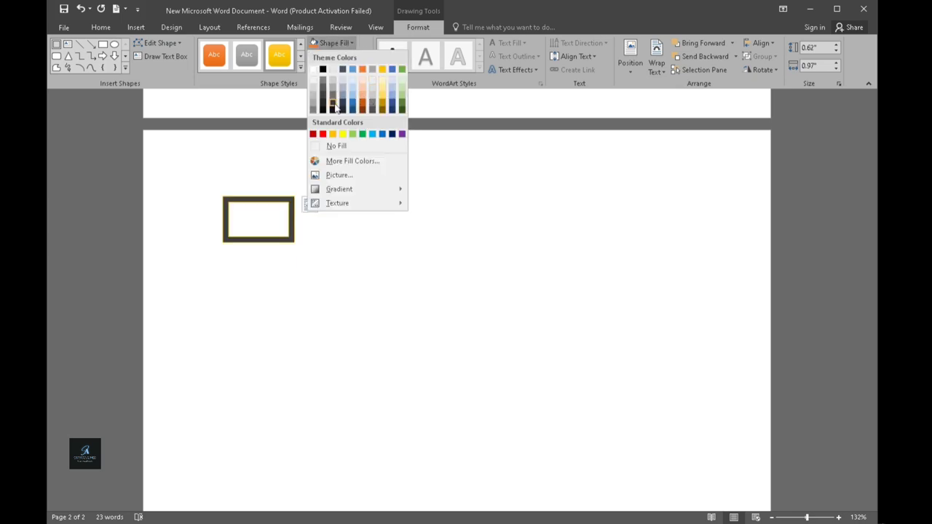
click(346, 57)
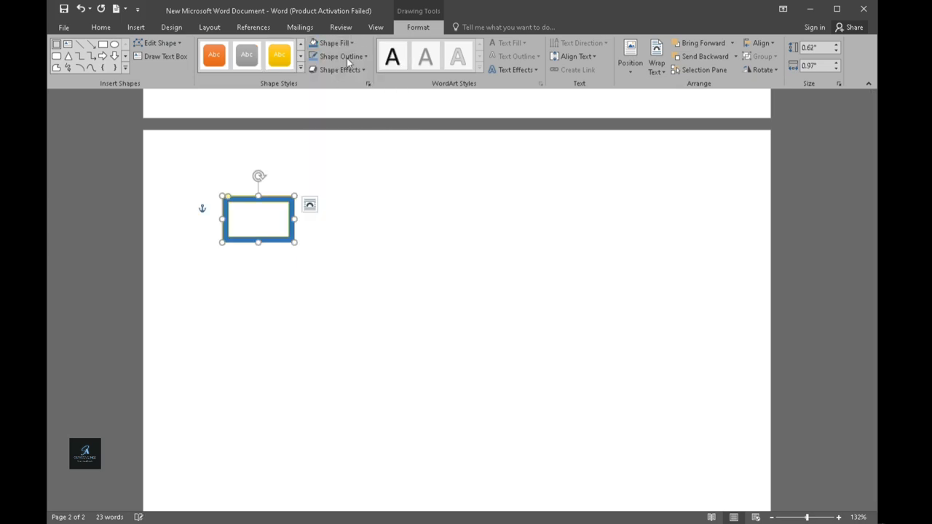
Give the frame a dark blue outline and a shadow effect
click(346, 58)
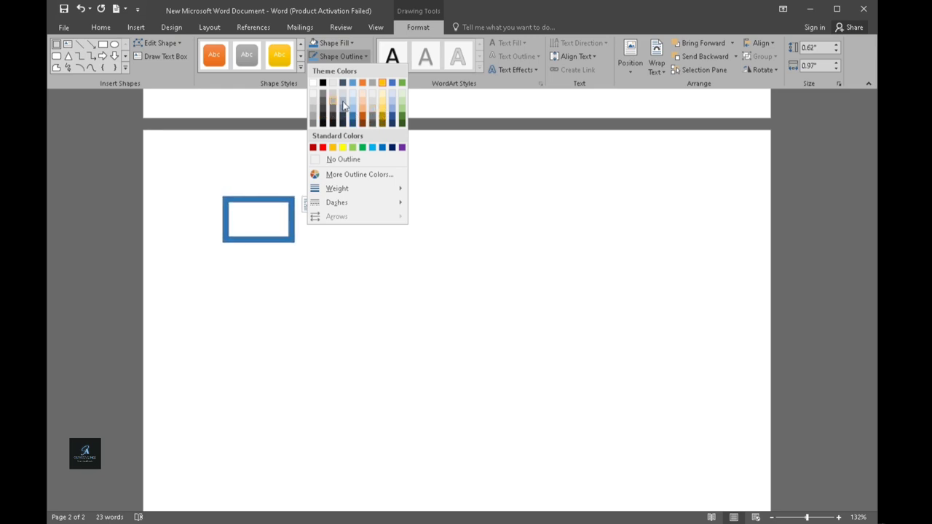
click(390, 120)
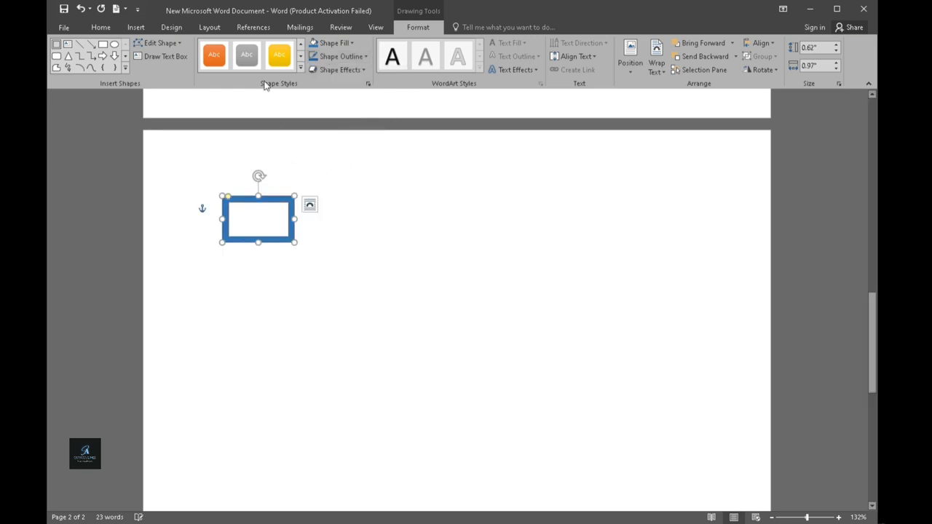
click(337, 70)
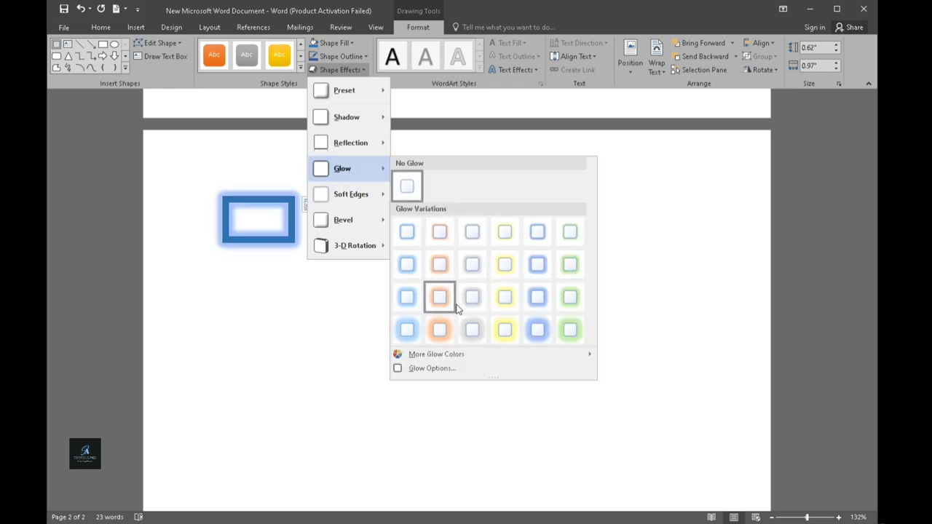
mouse_move(346, 116)
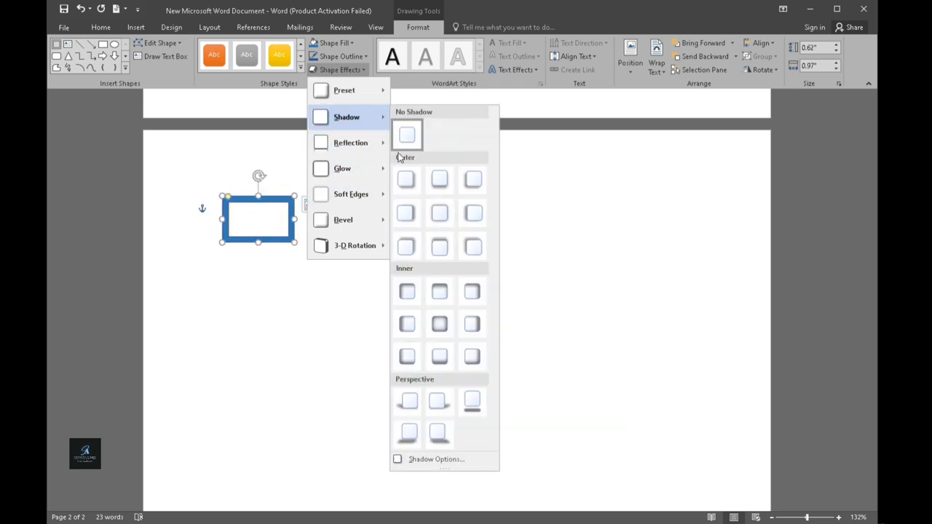
click(470, 323)
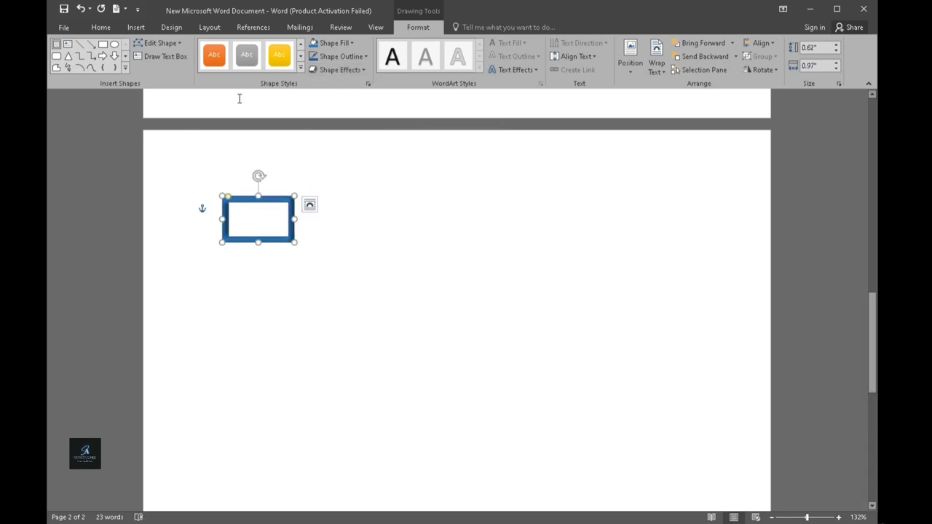
Browse the full shapes gallery without drawing, then return to the Insert ribbon
click(124, 68)
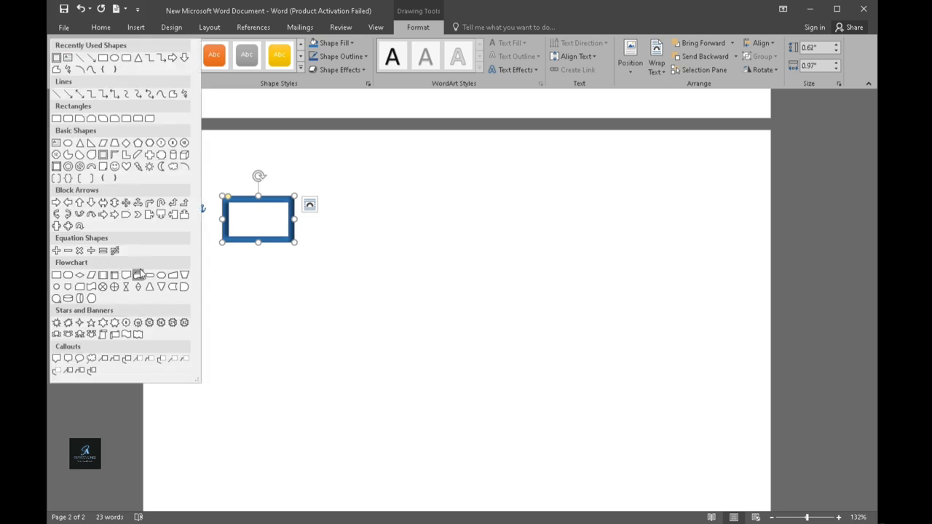
click(274, 157)
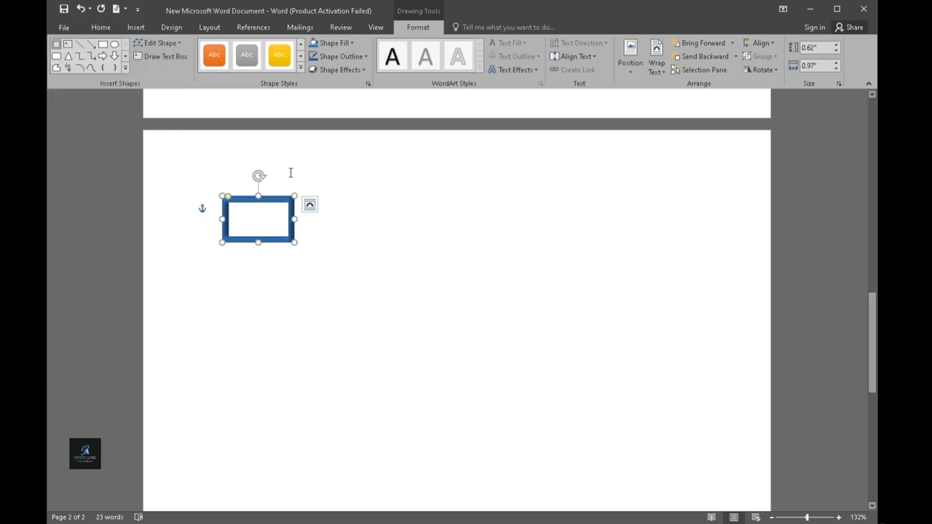
click(148, 28)
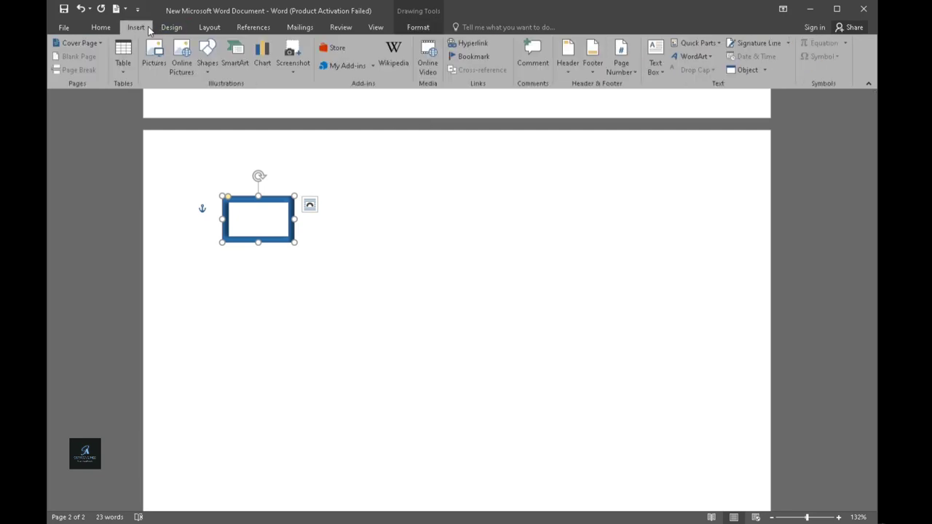
Browse the Cycle, Hierarchy and Relationship SmartArt layouts
click(243, 70)
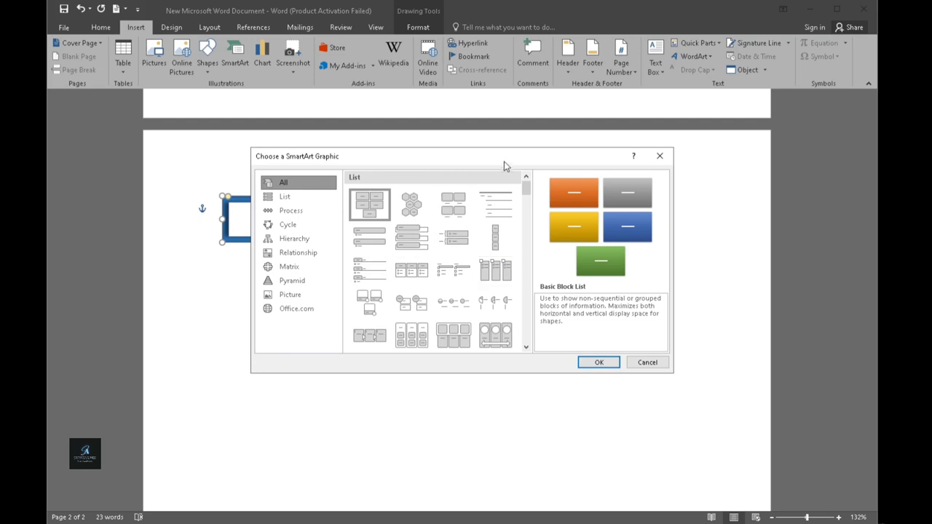
drag(509, 163, 334, 57)
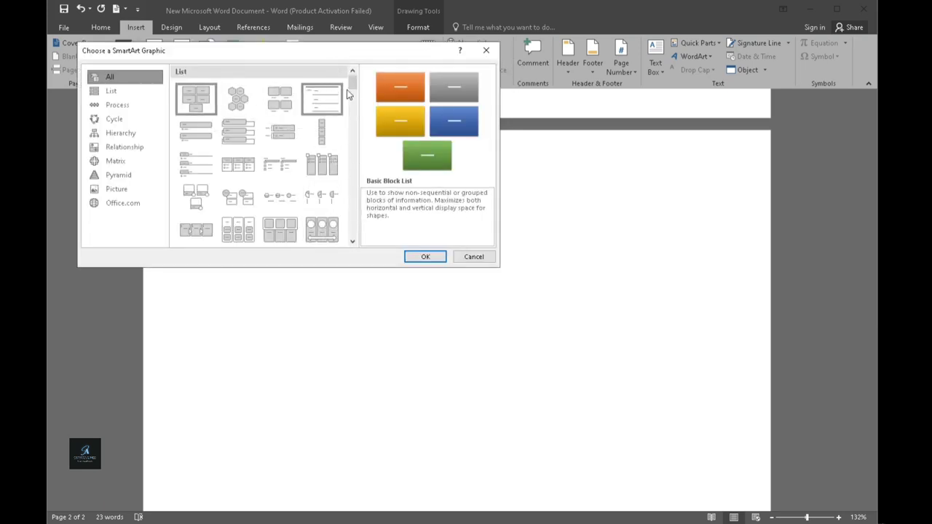
drag(351, 86, 347, 127)
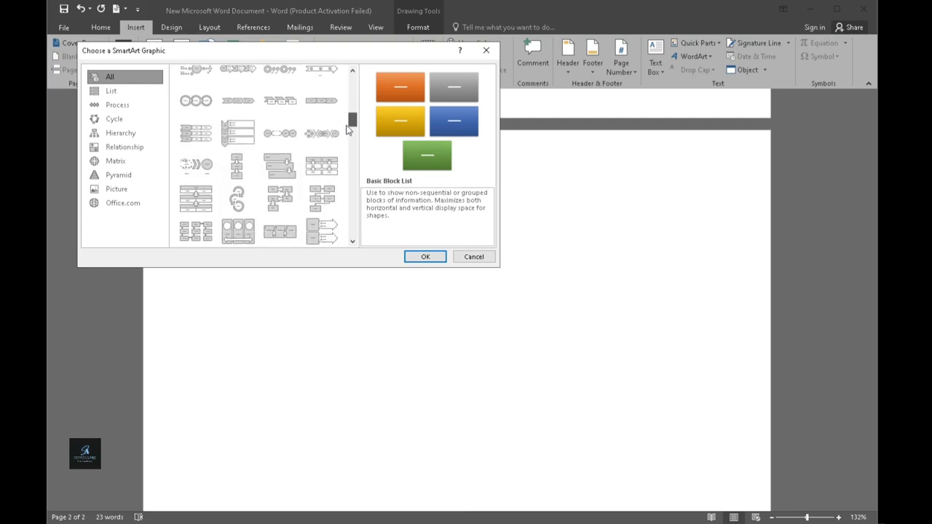
scroll(347, 129, down, 1)
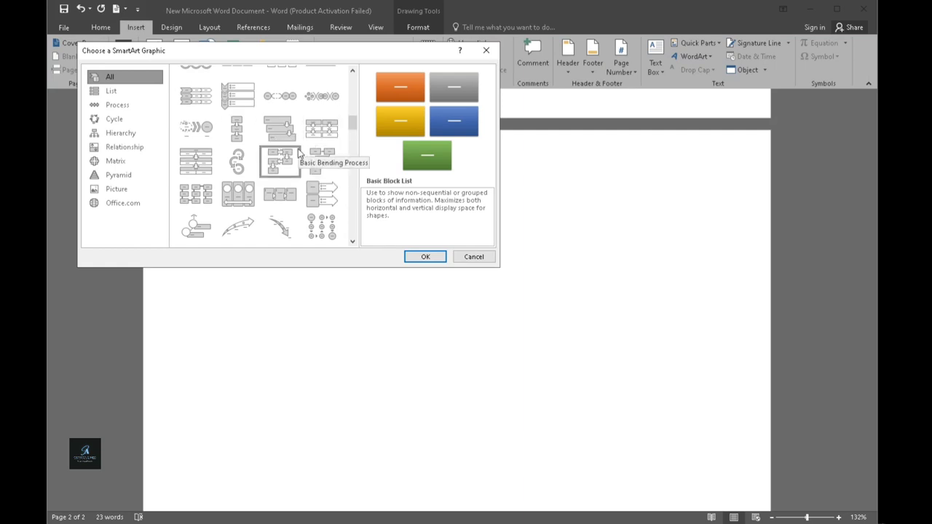
click(137, 120)
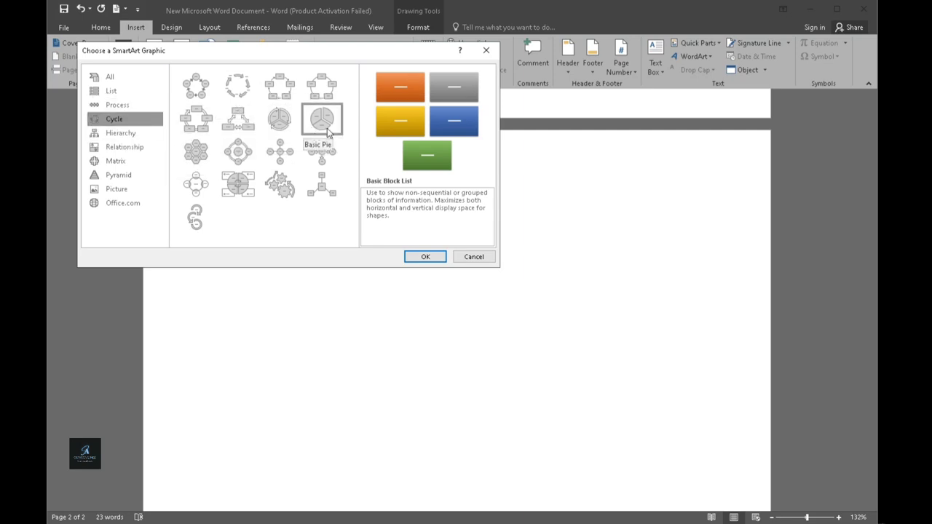
click(112, 137)
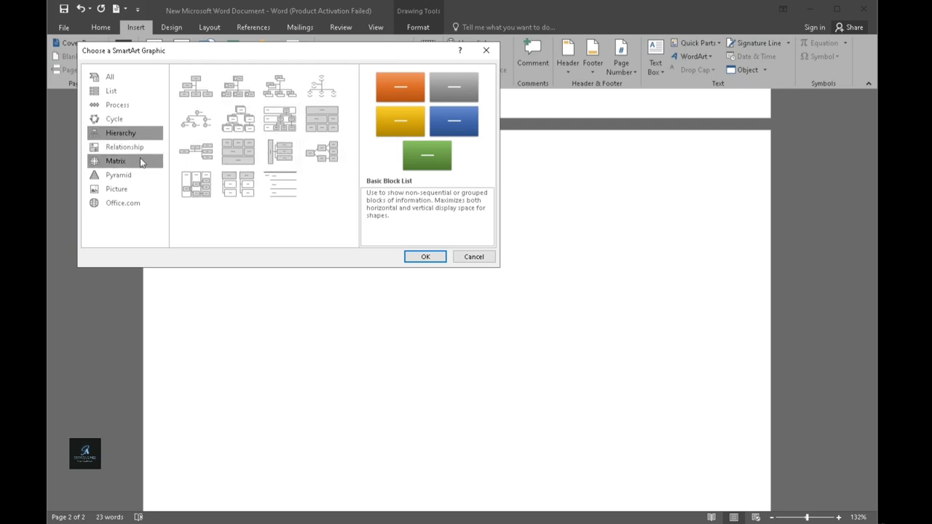
click(130, 152)
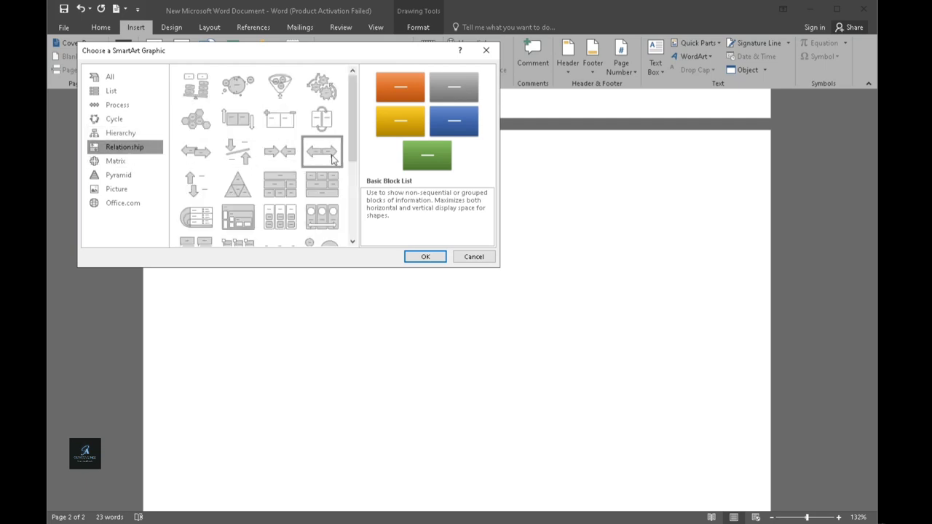
Insert the Vertical Box List SmartArt graphic from the All layouts
scroll(353, 157, down, 1)
drag(351, 156, 352, 182)
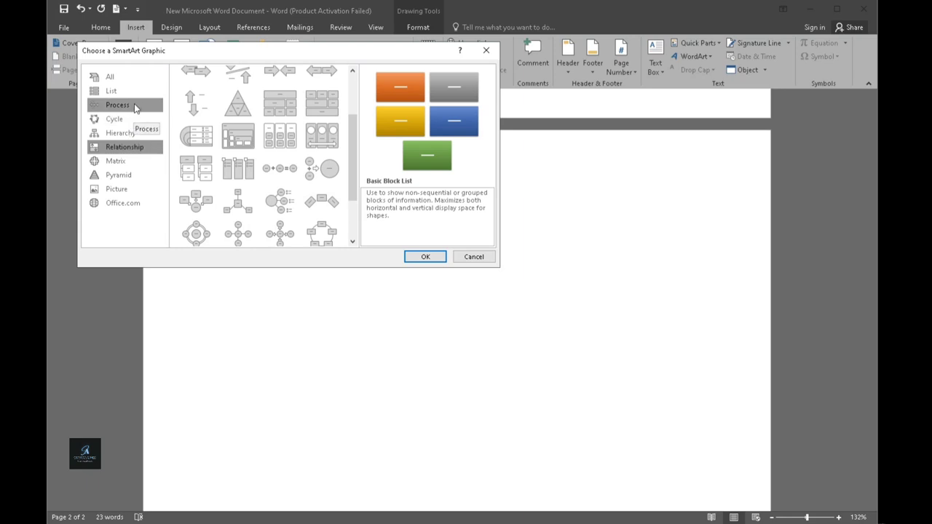
click(109, 76)
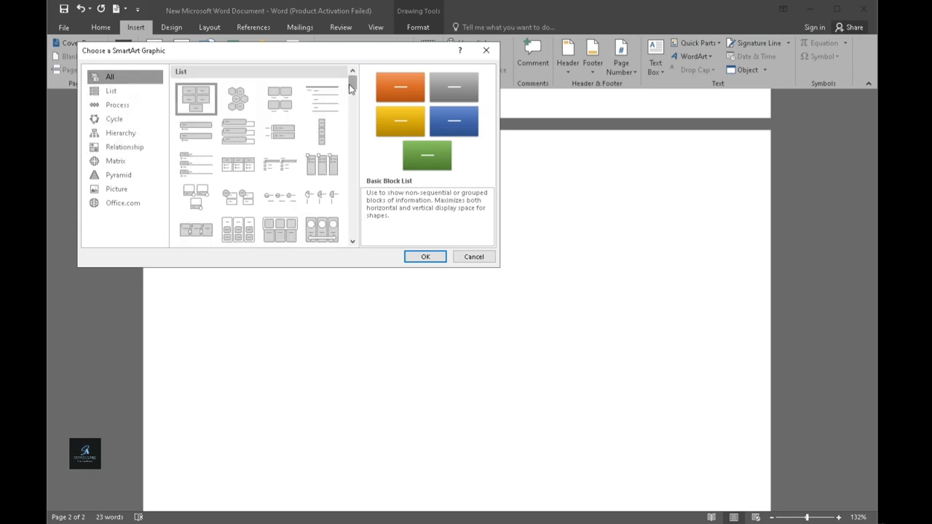
click(248, 136)
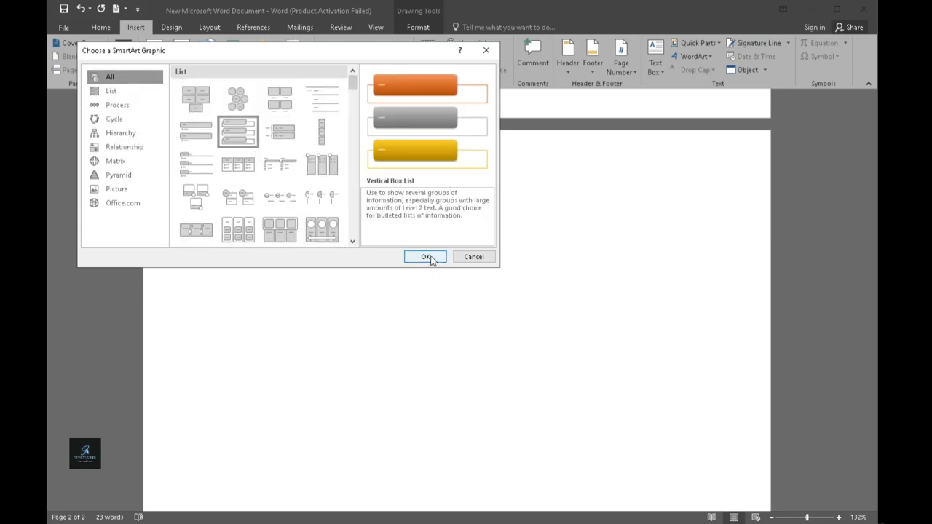
click(427, 257)
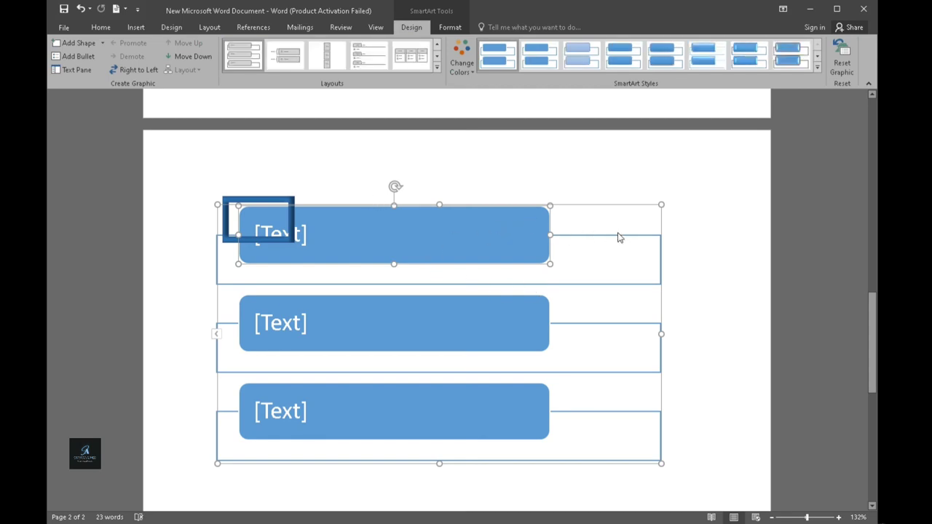
Halve the SmartArt's width, move the blue frame to the right, then shrink the SmartArt further
drag(661, 206, 441, 289)
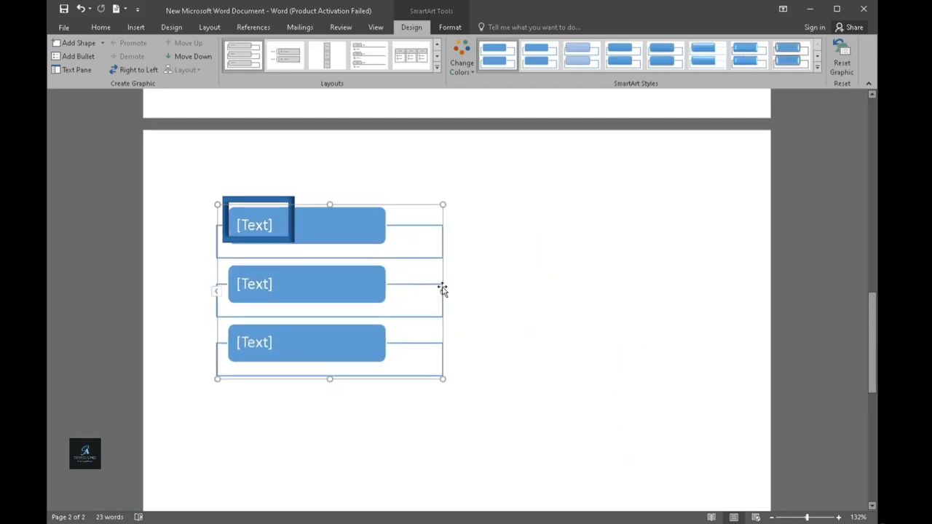
drag(409, 206, 521, 191)
mouse_move(603, 179)
mouse_down()
mouse_move(430, 212)
mouse_move(295, 207)
mouse_up()
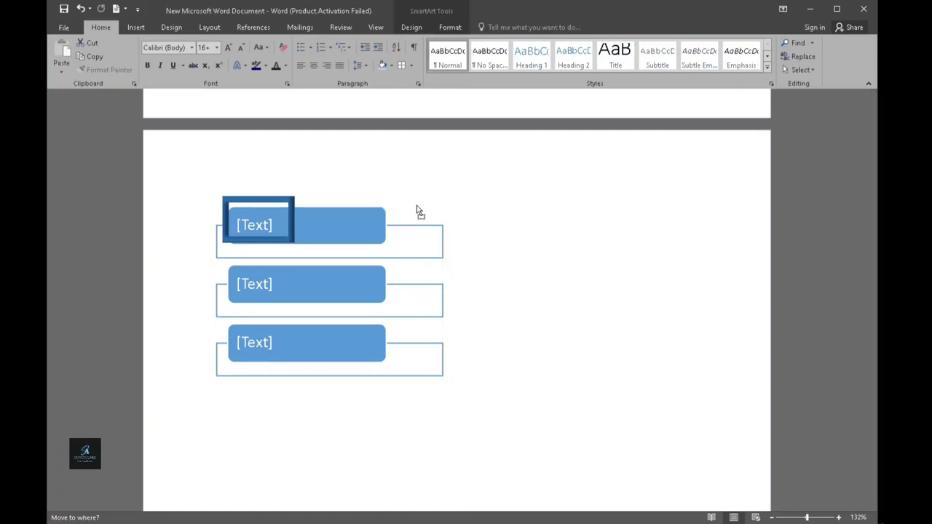
click(277, 203)
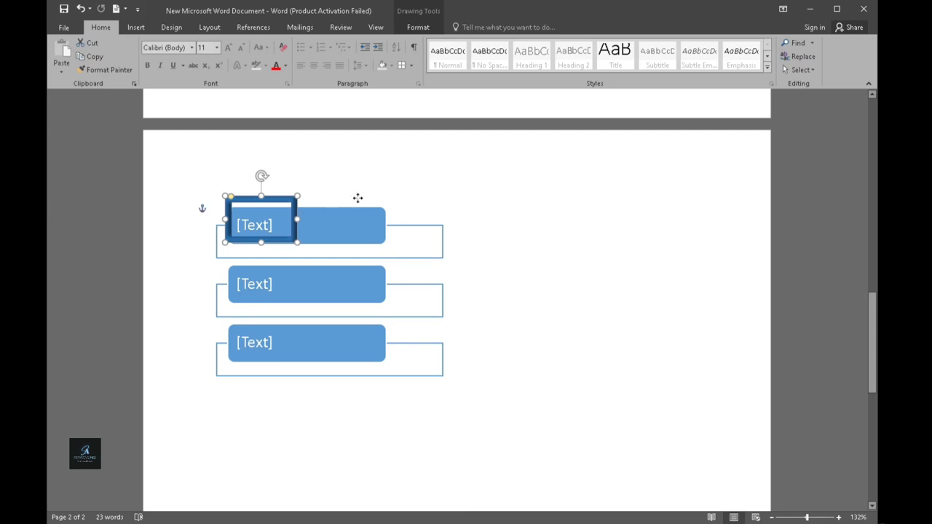
drag(277, 203, 676, 199)
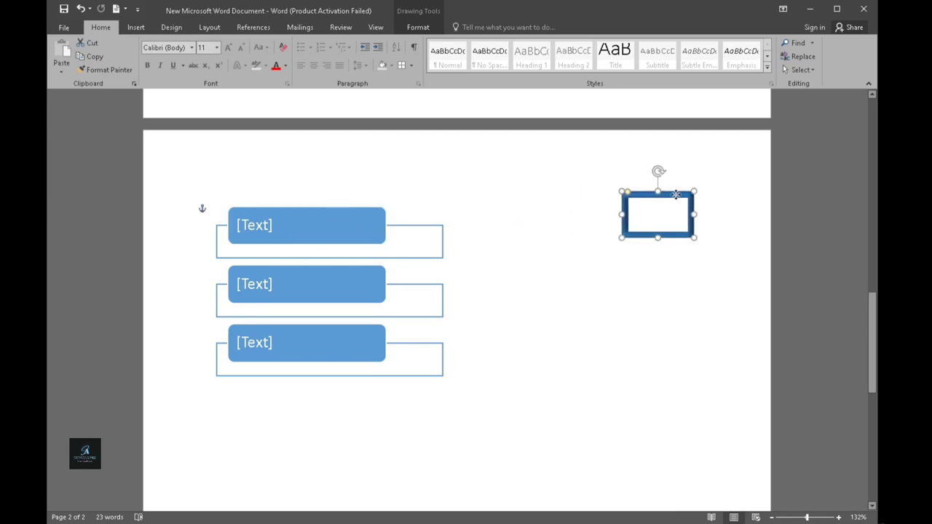
click(408, 241)
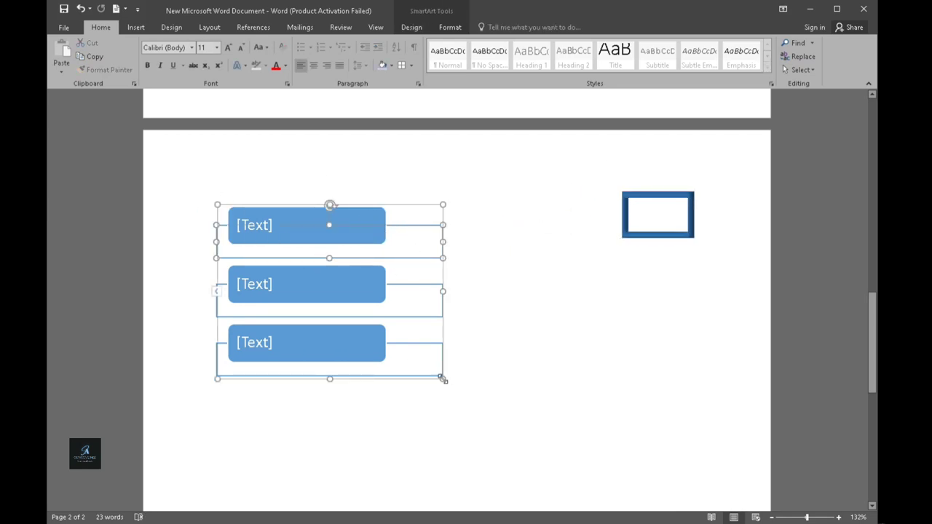
drag(442, 378, 414, 306)
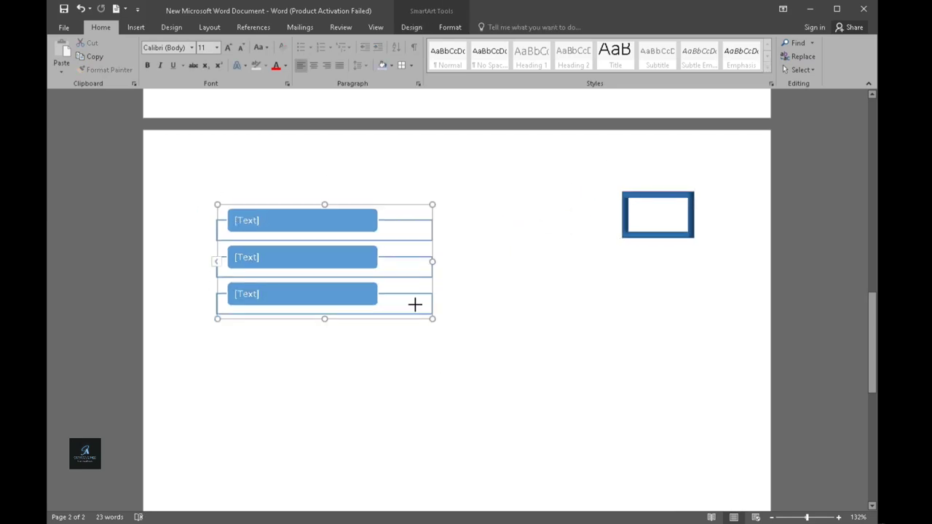
Label the SmartArt boxes 'Microsoft V1', 'Microsoft V2' and 'Microsoft V3'
click(254, 217)
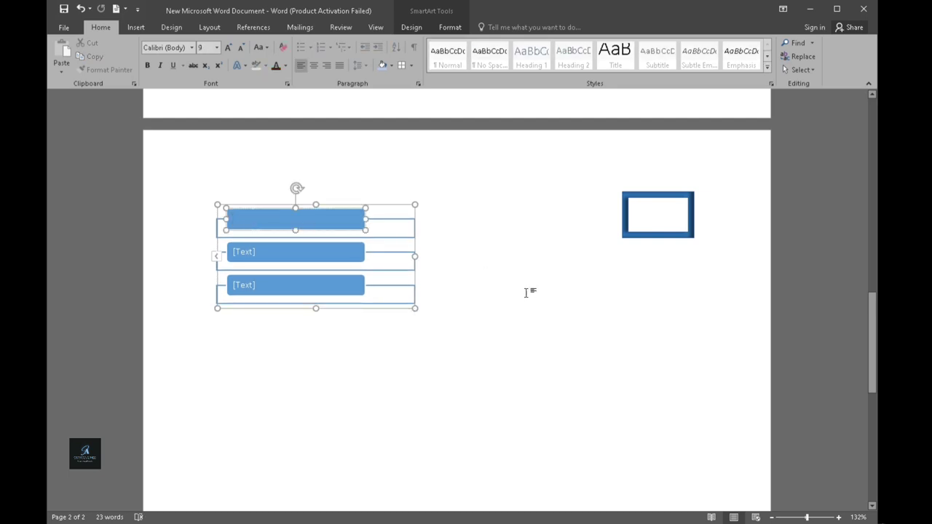
text(Microsoft V1)
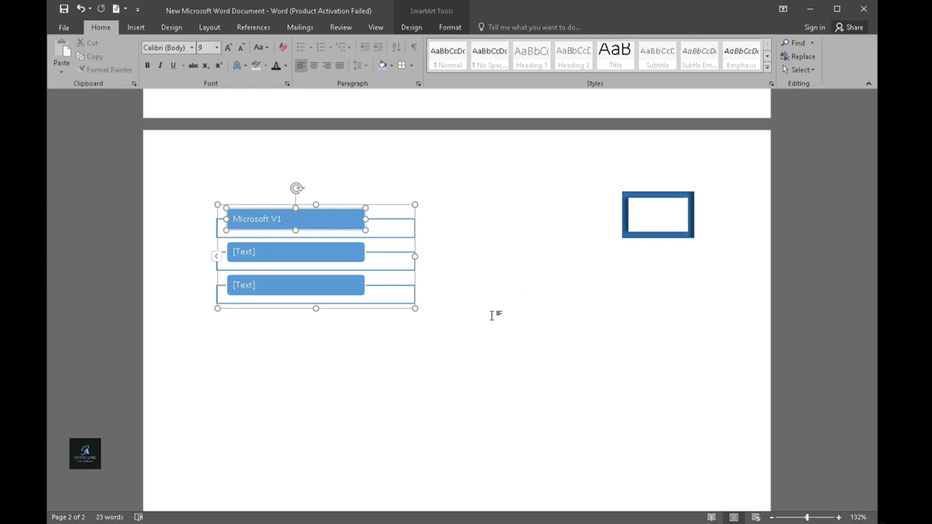
click(269, 252)
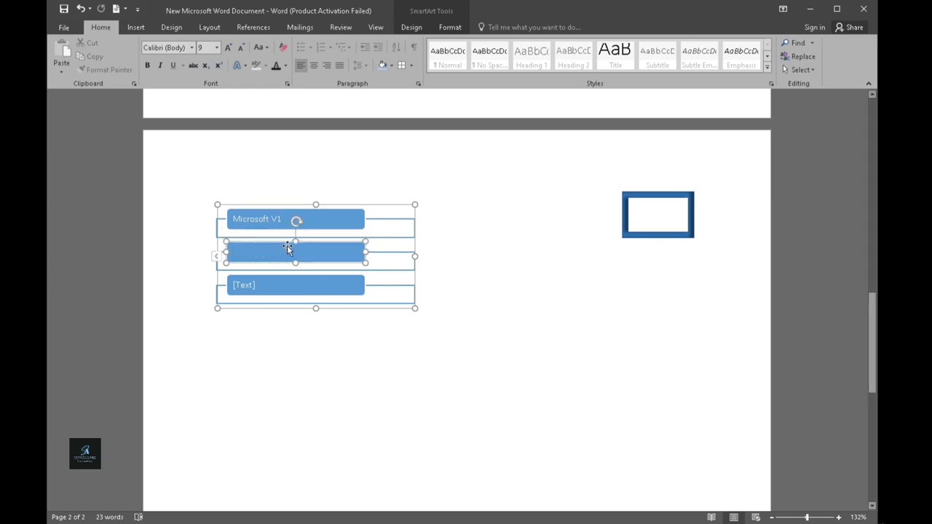
text(Microsoft V2)
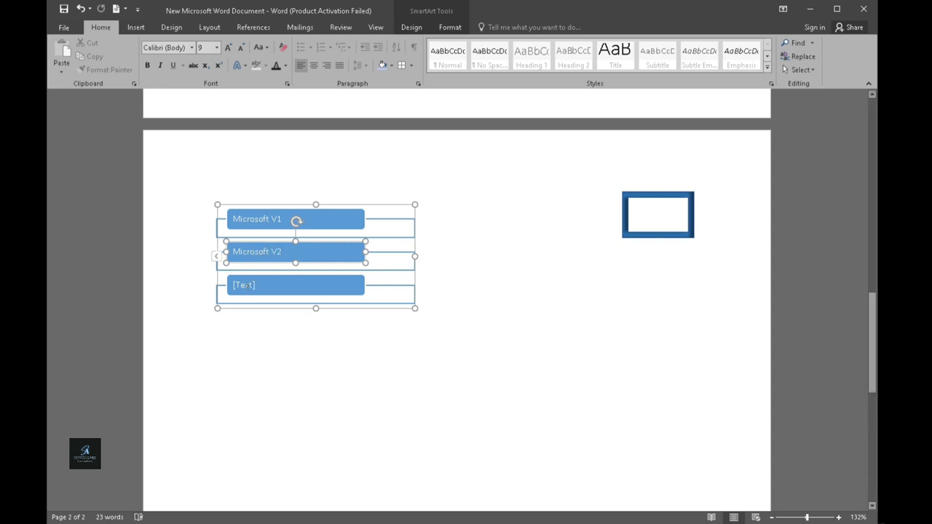
click(246, 288)
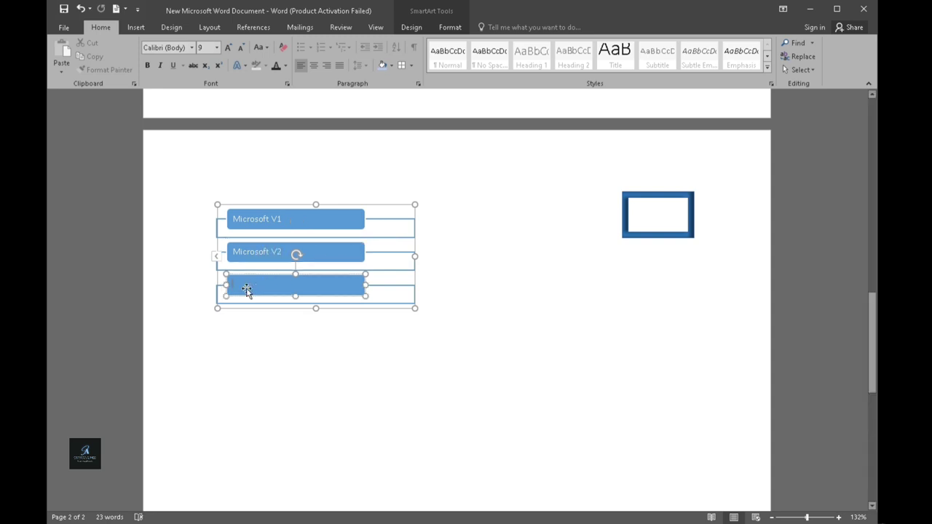
text(Microsoft V3)
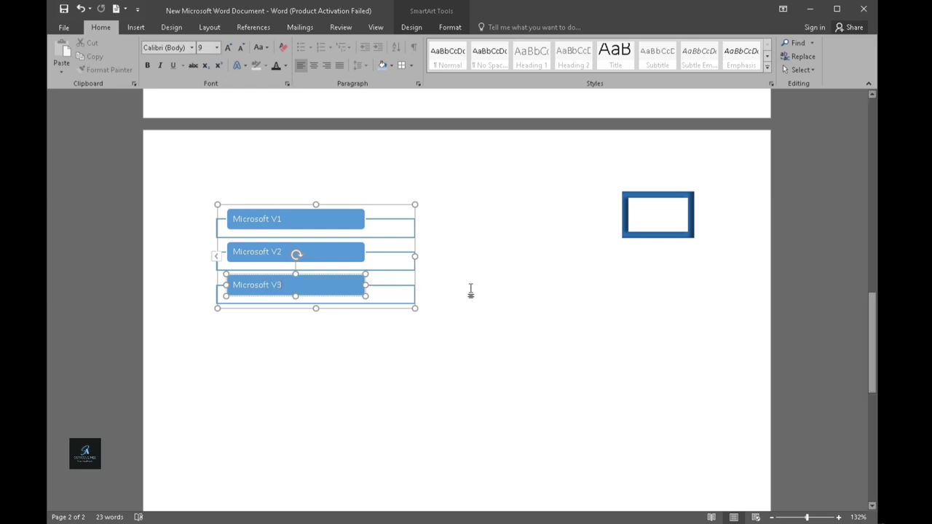
click(471, 290)
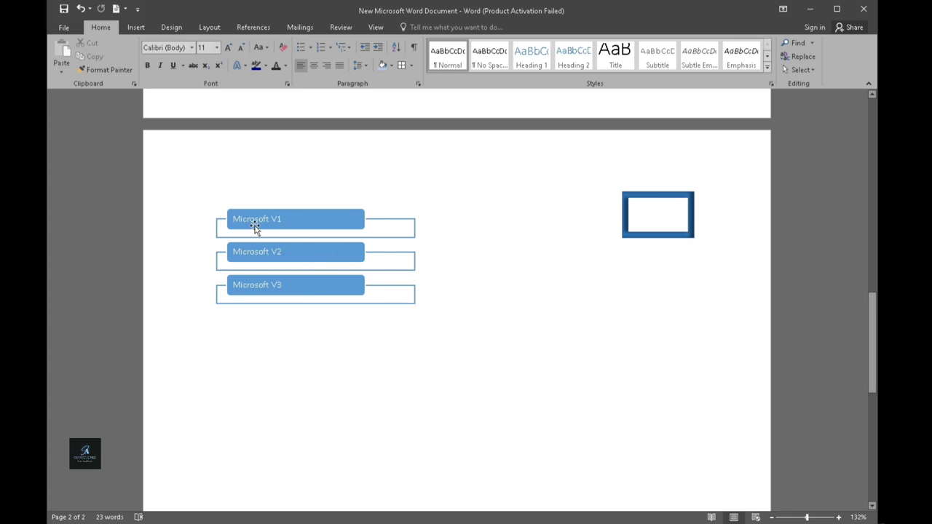
Insert a three-box picture-list SmartArt graphic
click(149, 31)
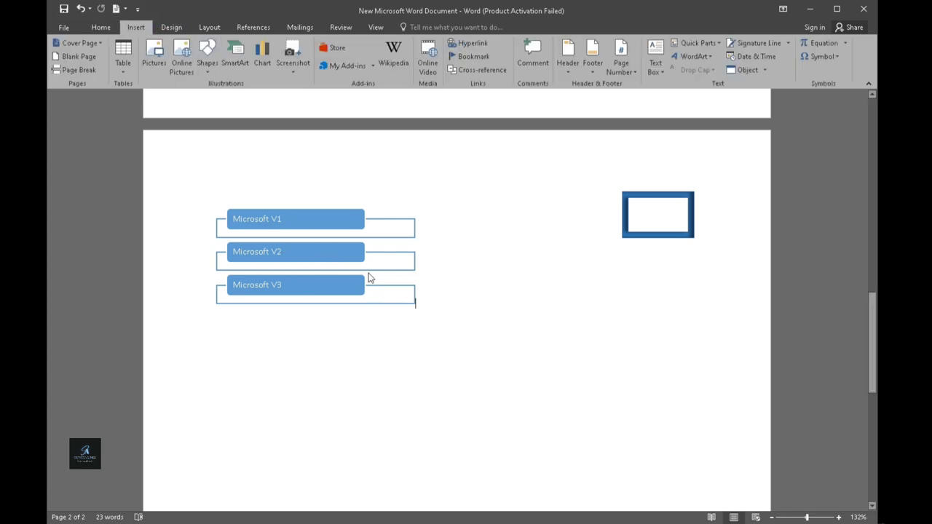
click(236, 57)
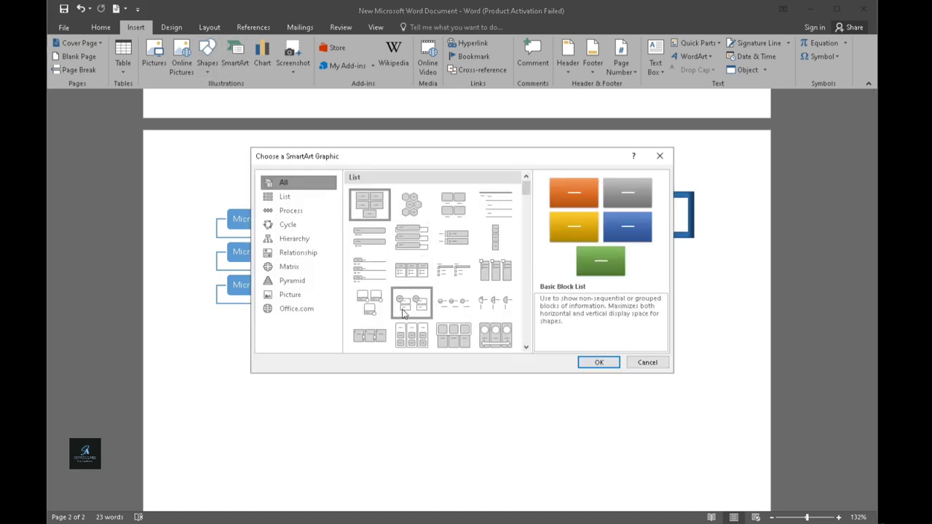
click(362, 313)
click(598, 362)
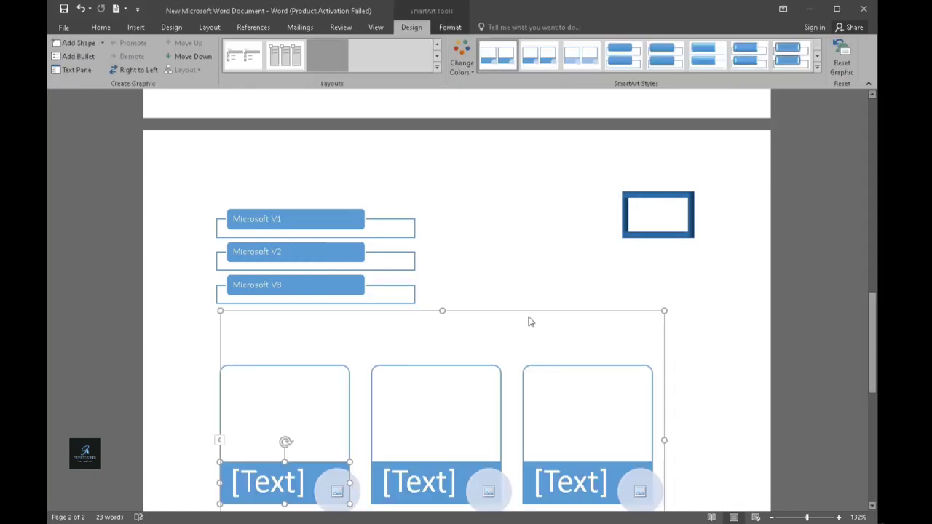
Shrink the picture-list graphic and place it beside the Microsoft V1–V3 list
mouse_move(664, 311)
mouse_down()
mouse_move(440, 393)
mouse_move(398, 387)
mouse_up()
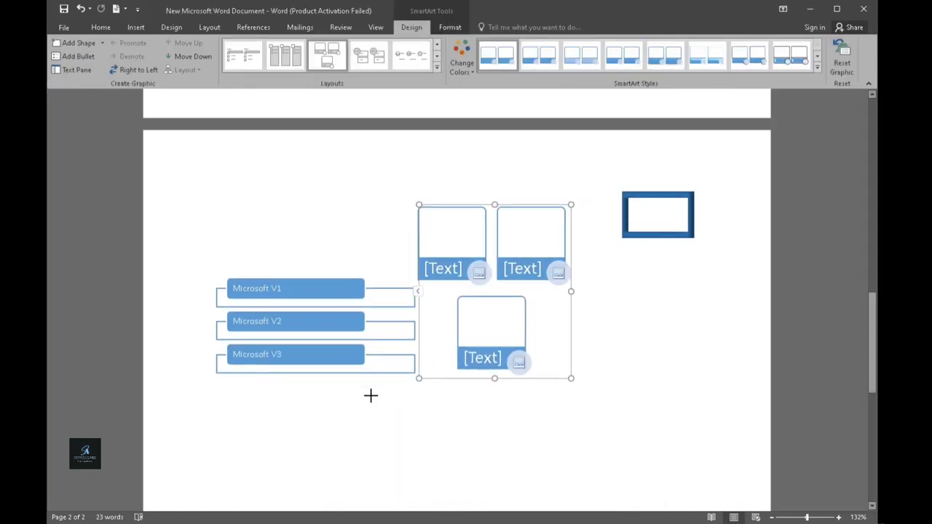
drag(569, 377, 543, 337)
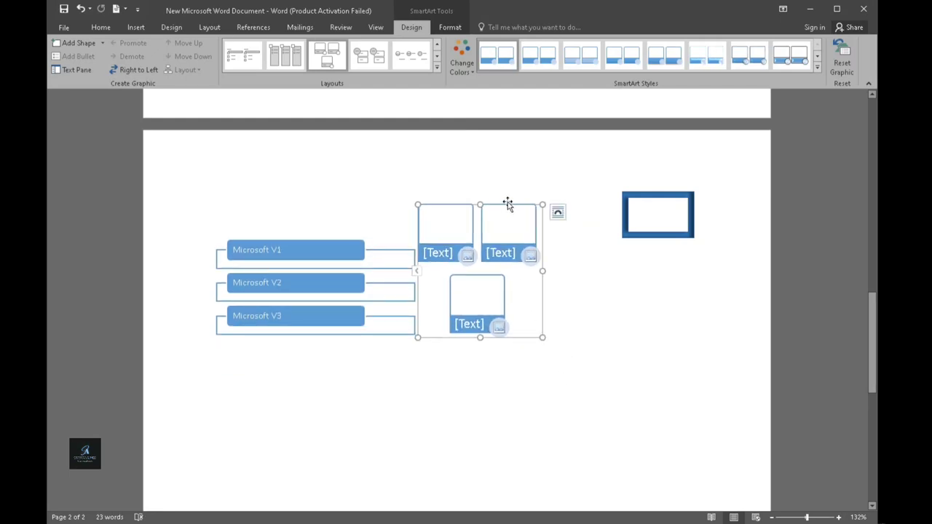
mouse_move(505, 202)
mouse_down()
mouse_move(554, 231)
mouse_move(528, 304)
mouse_up()
Insert a screen clipping of the desktop icons beside the picture-list graphic
click(623, 313)
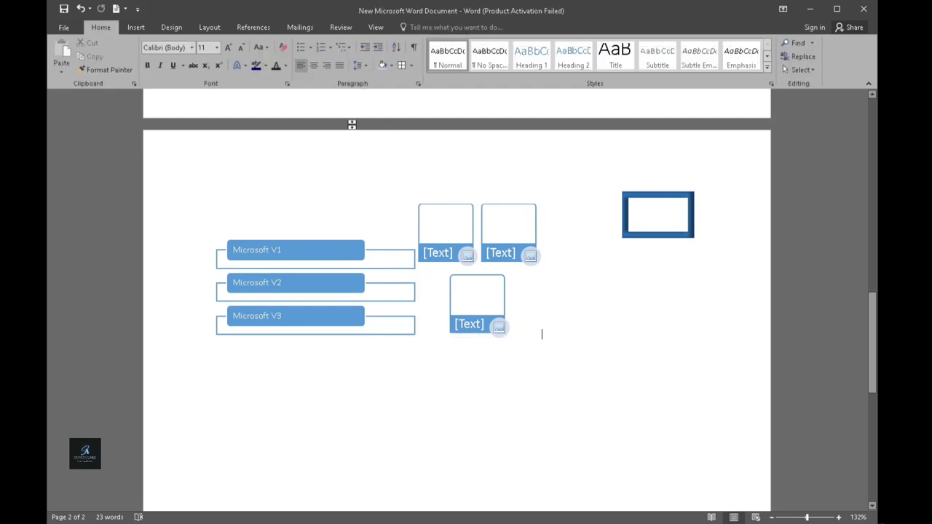
click(138, 29)
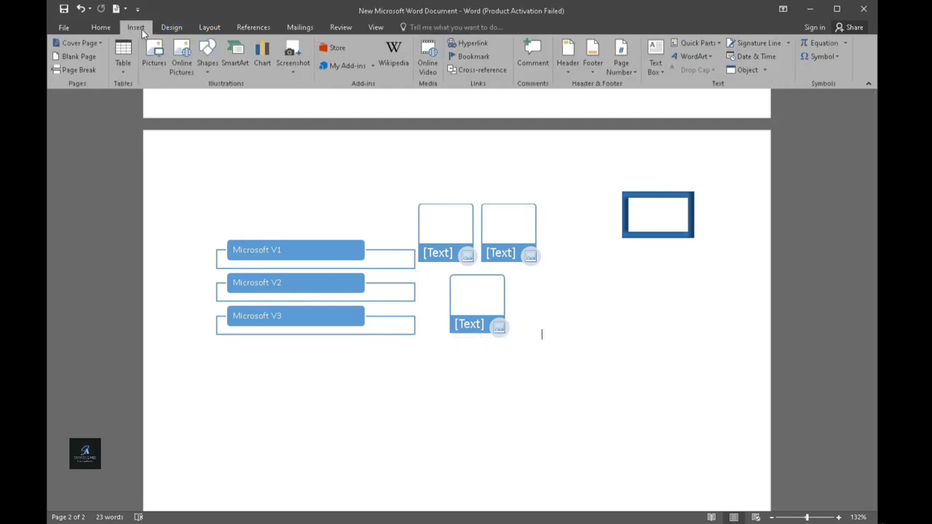
click(300, 77)
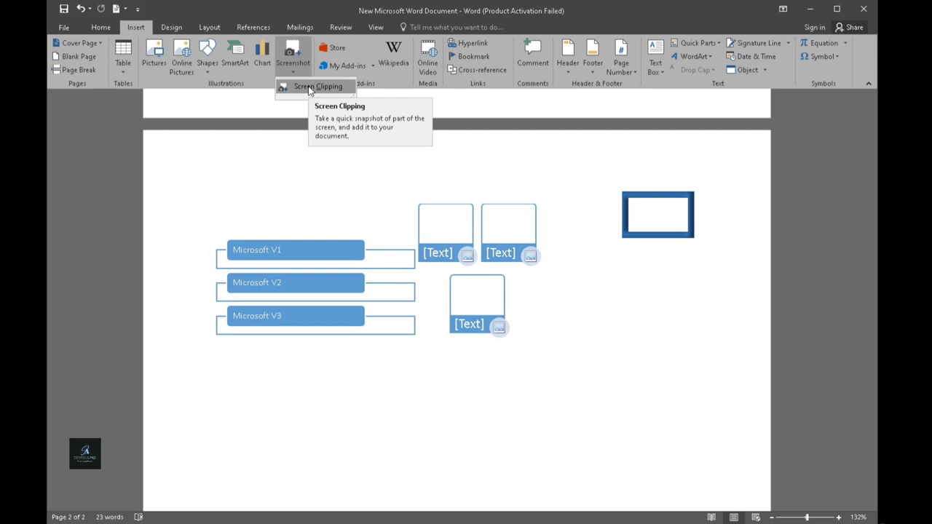
click(313, 88)
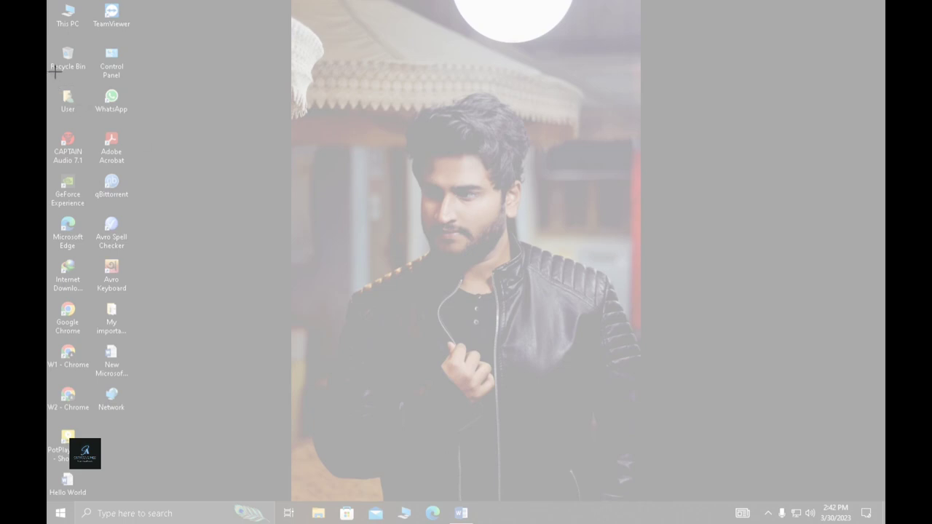
drag(51, 45, 95, 67)
drag(137, 104, 137, 115)
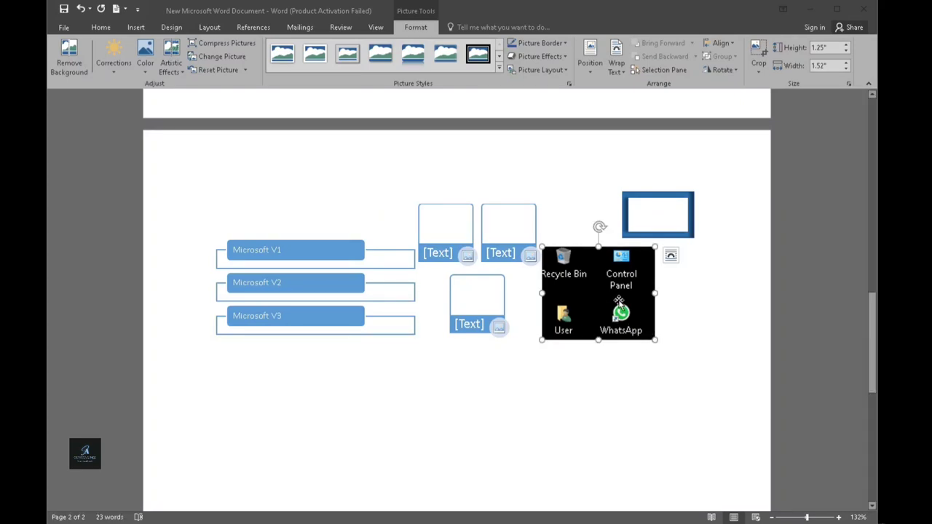
Float the screenshot In Front of Text and fit it at 0.46" by 0.83" inside the blue frame
right_click(596, 300)
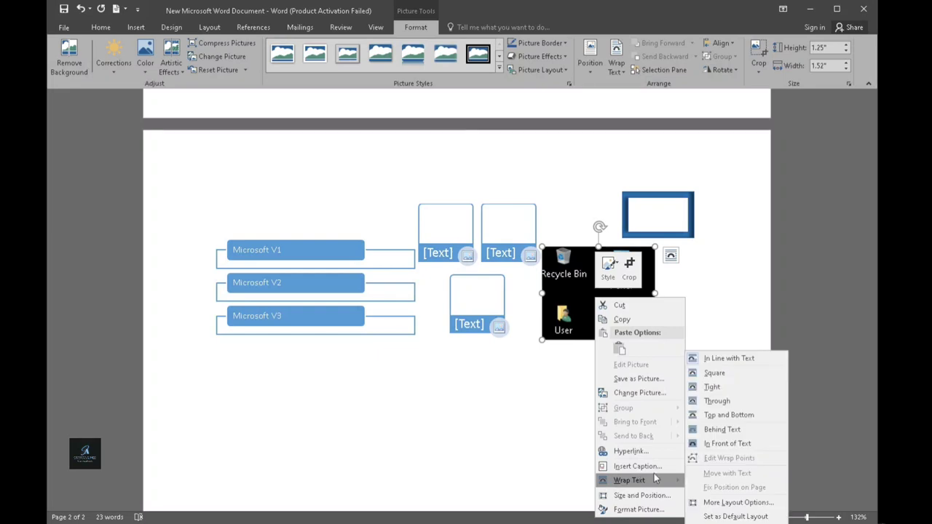
click(724, 442)
mouse_move(621, 286)
mouse_down()
mouse_move(677, 322)
mouse_move(689, 296)
mouse_up()
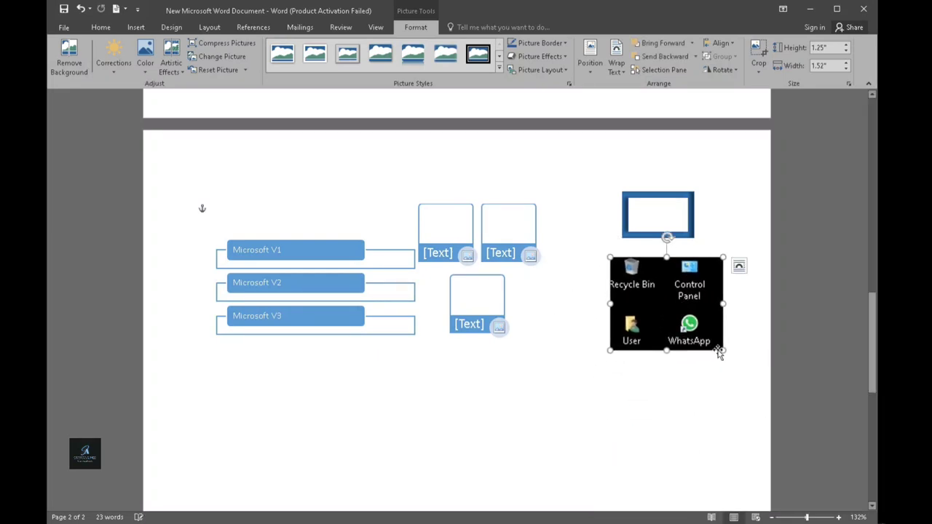
mouse_move(722, 350)
mouse_down()
mouse_move(694, 315)
mouse_move(652, 307)
mouse_move(666, 215)
mouse_up()
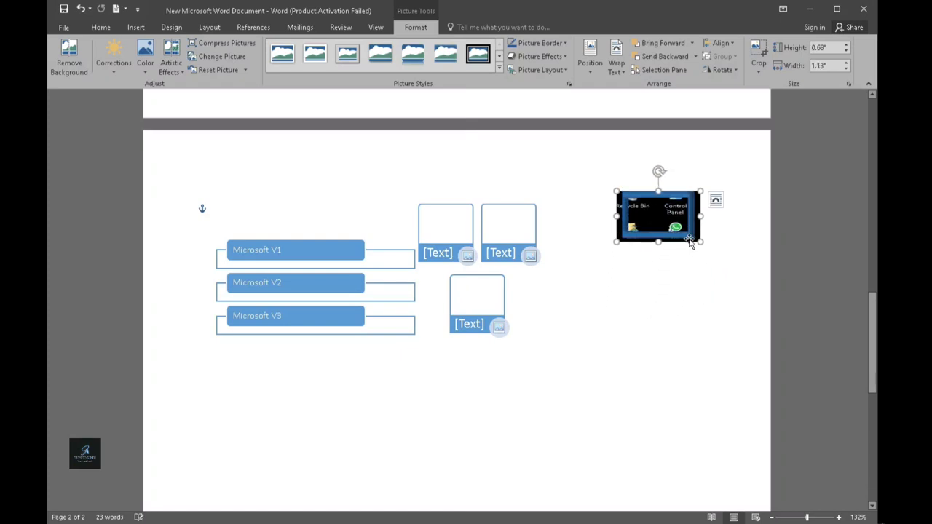
drag(699, 241, 683, 232)
drag(613, 190, 624, 194)
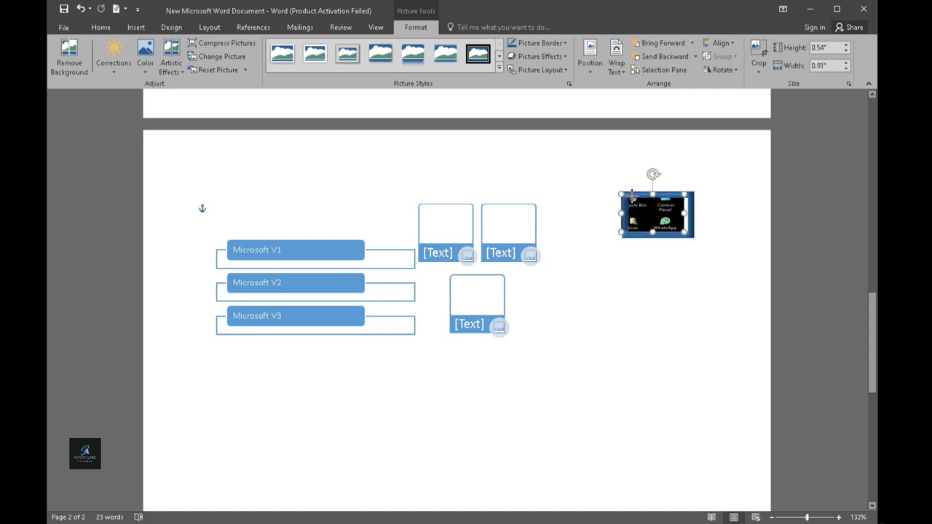
drag(684, 215, 690, 215)
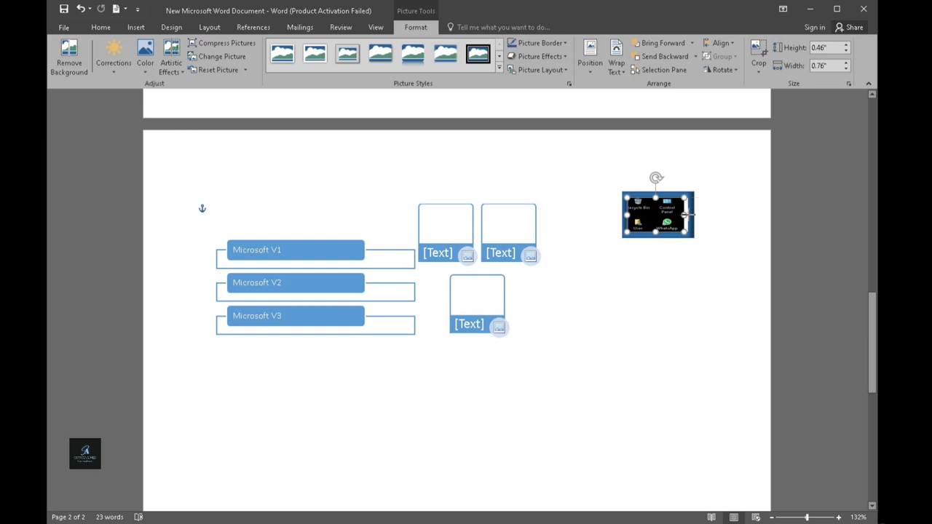
Add the Facet (Even Page) header, close header editing, and scroll back to page 1
click(135, 27)
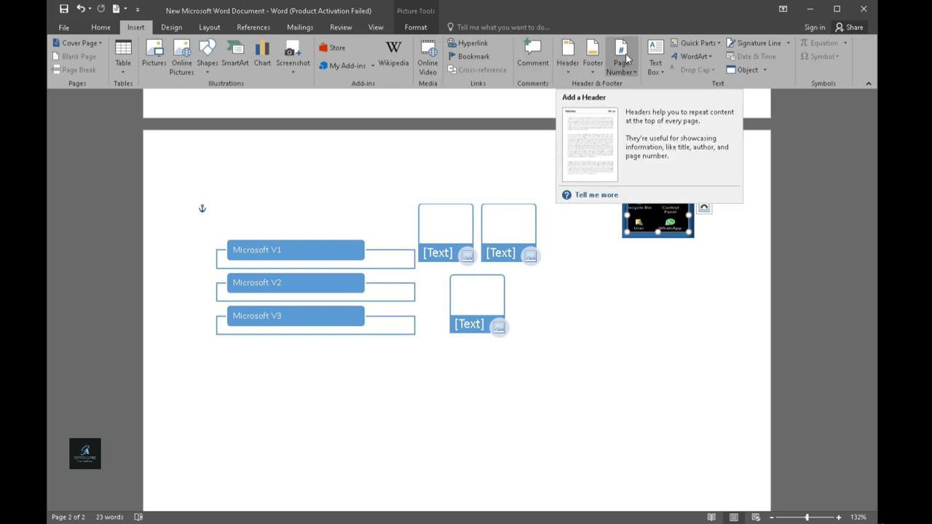
click(566, 74)
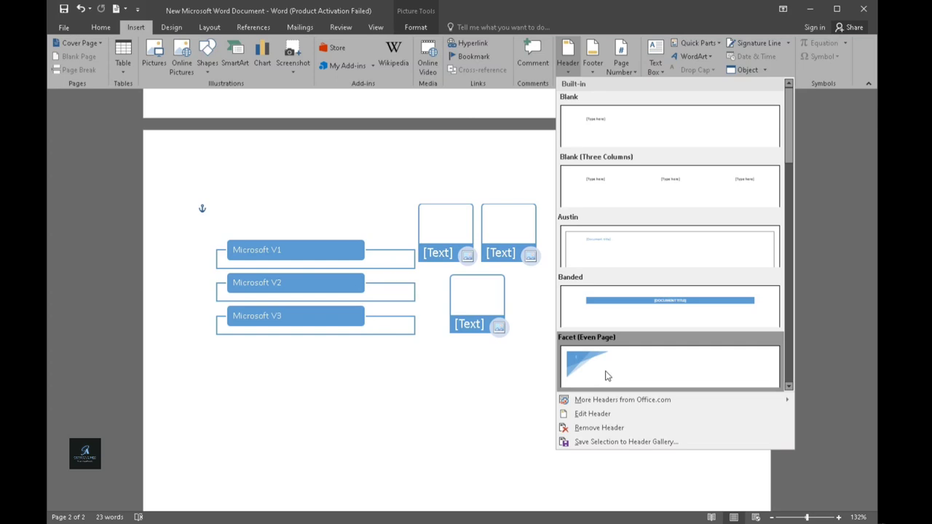
click(607, 375)
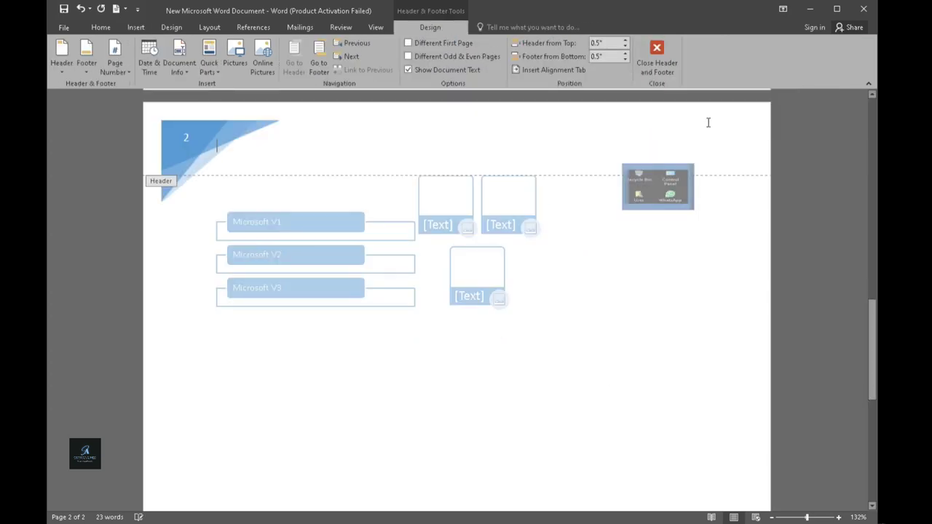
click(665, 69)
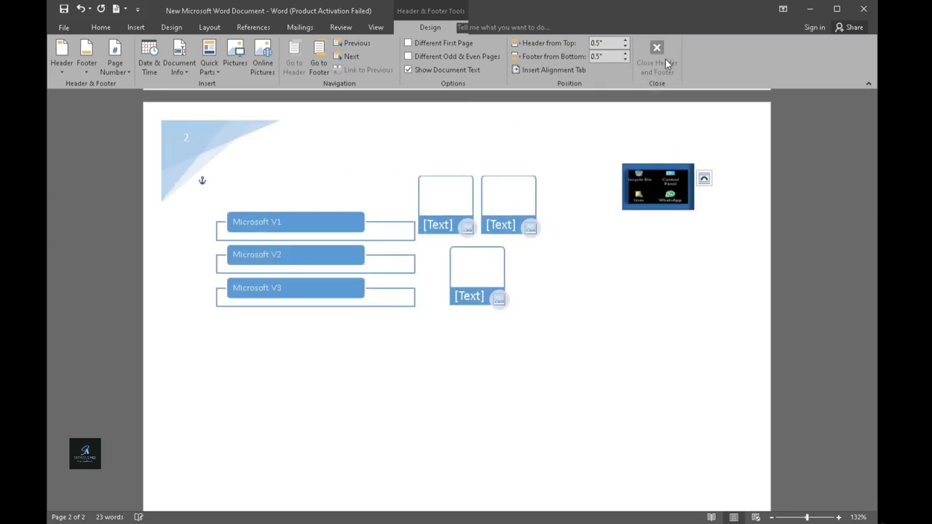
drag(873, 346, 885, 80)
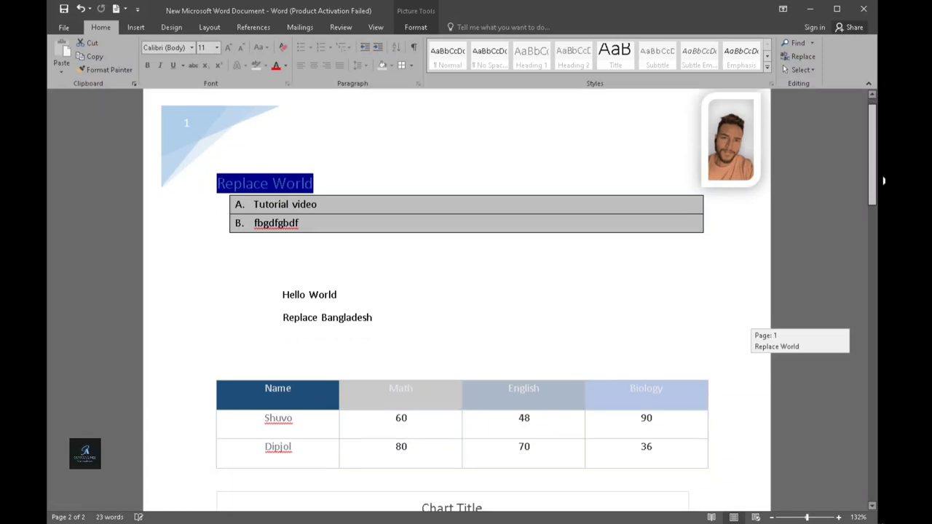
Add the Filigree footer to the document and close footer editing
mouse_move(853, 146)
mouse_down()
mouse_move(854, 350)
mouse_move(872, 119)
mouse_up()
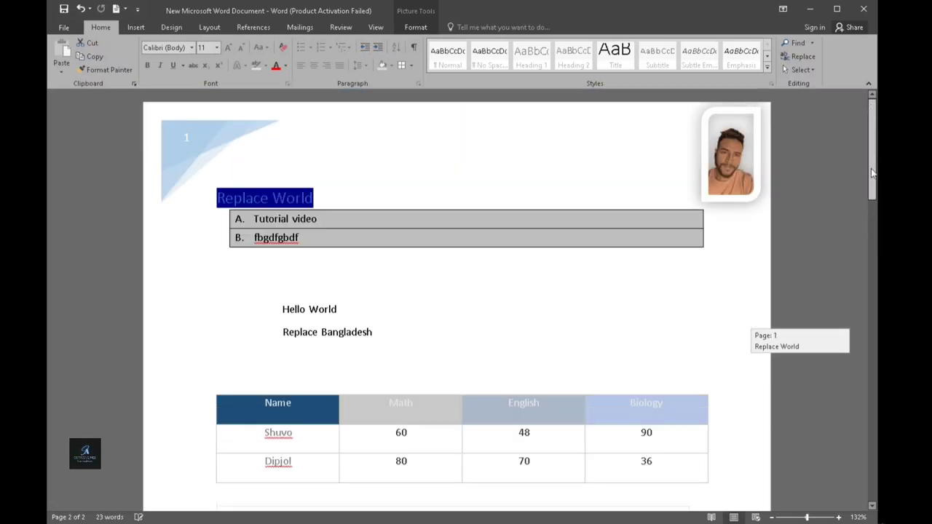
drag(872, 173, 861, 340)
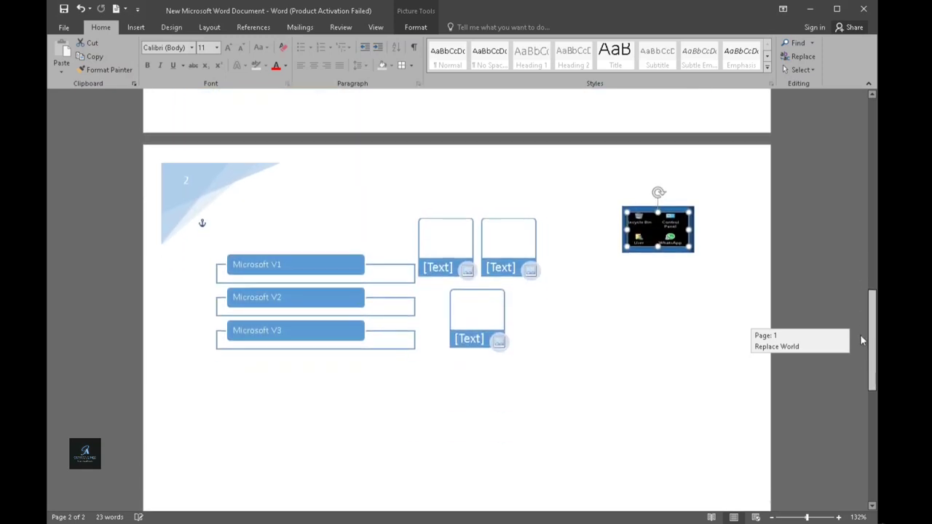
drag(861, 340, 860, 320)
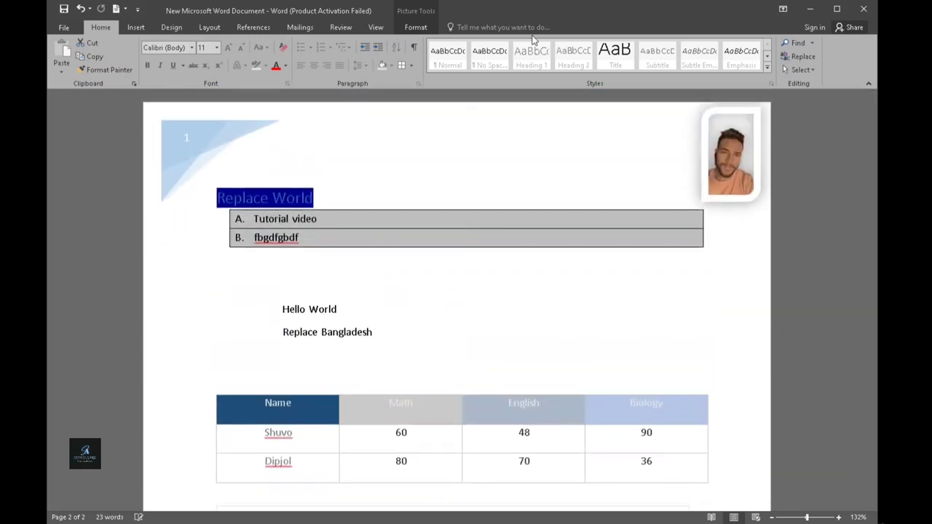
click(136, 27)
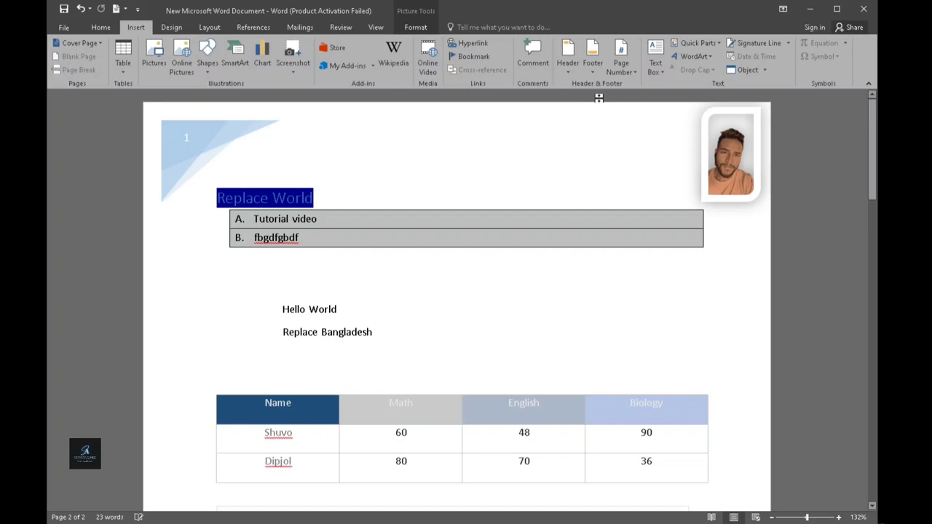
click(593, 63)
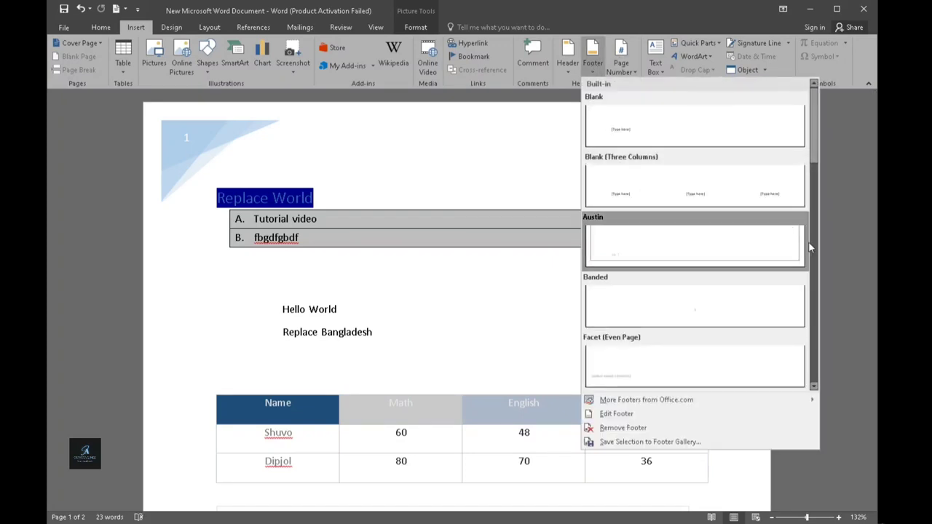
scroll(813, 158, down, 1)
scroll(816, 175, down, 3)
scroll(815, 174, down, 1)
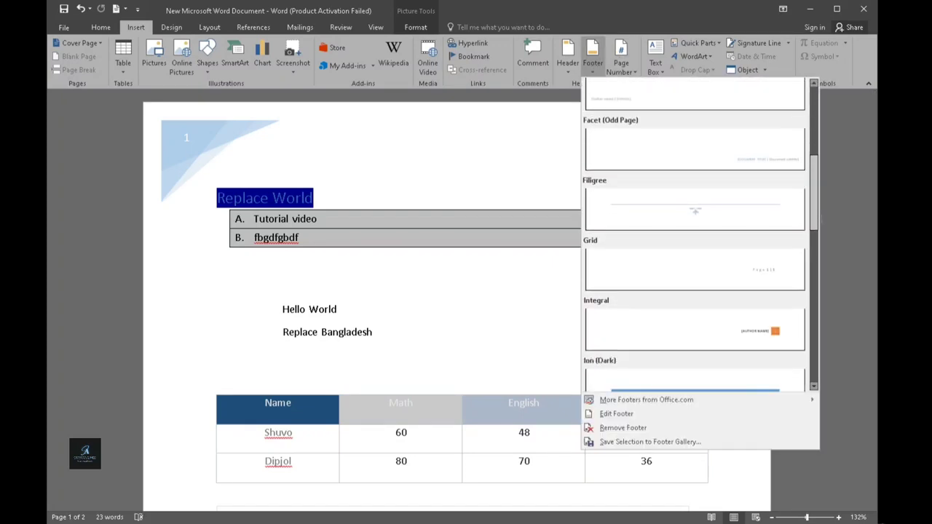
click(744, 217)
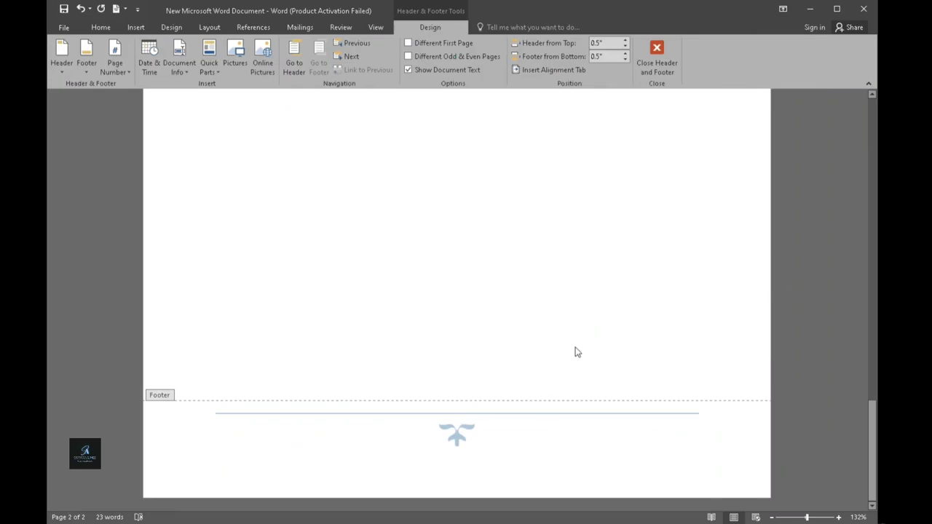
click(641, 65)
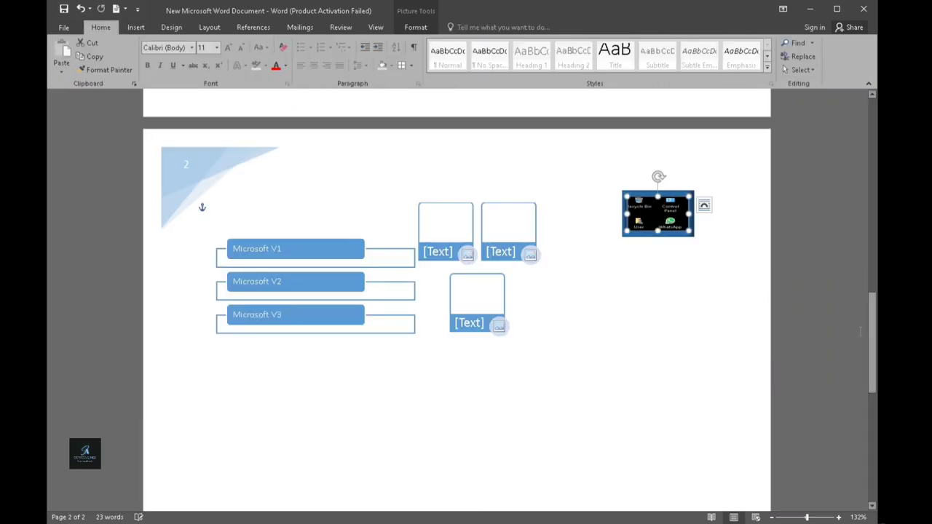
Browse the Current Position page-number styles, then close the gallery without inserting any
drag(871, 334, 870, 131)
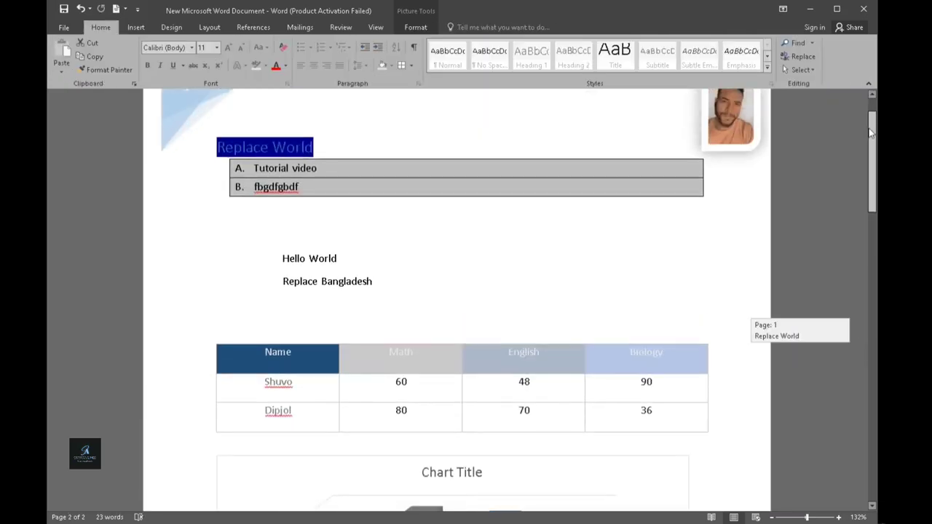
drag(871, 131, 878, 258)
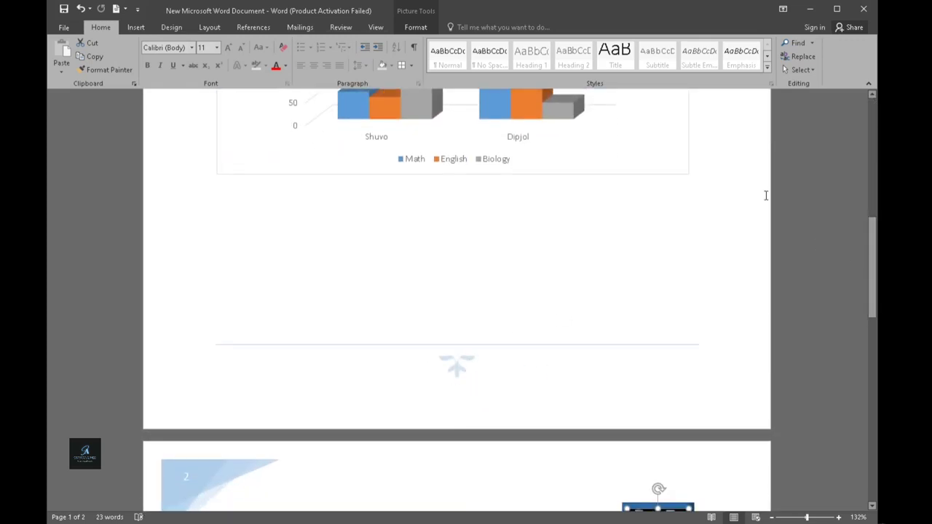
click(139, 27)
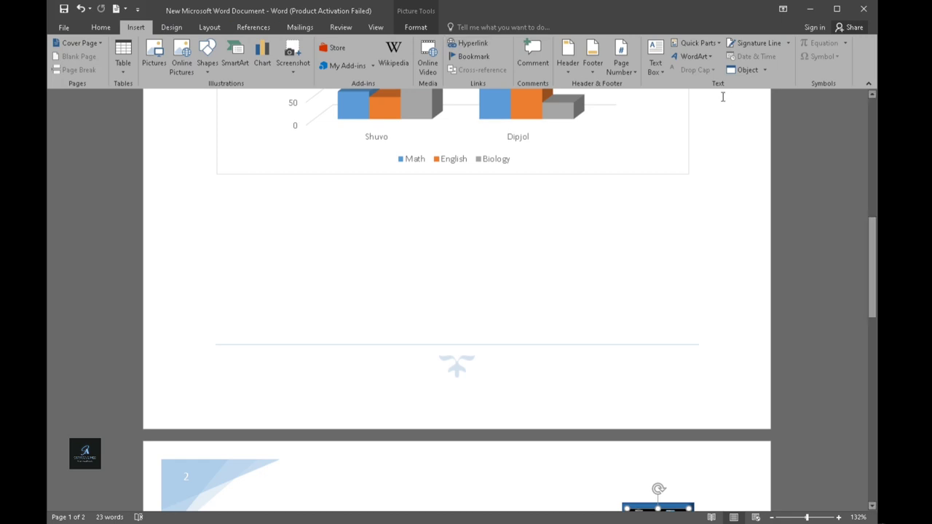
click(622, 73)
mouse_move(642, 84)
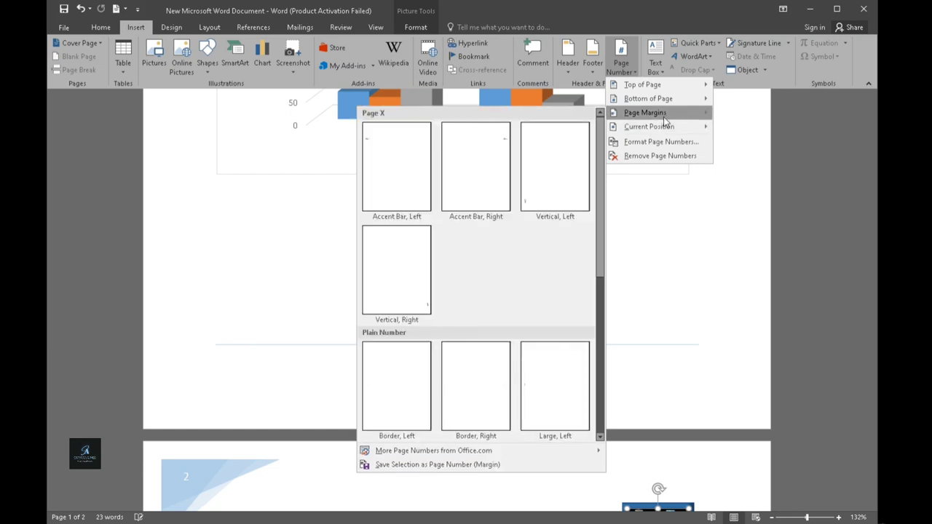
mouse_move(649, 127)
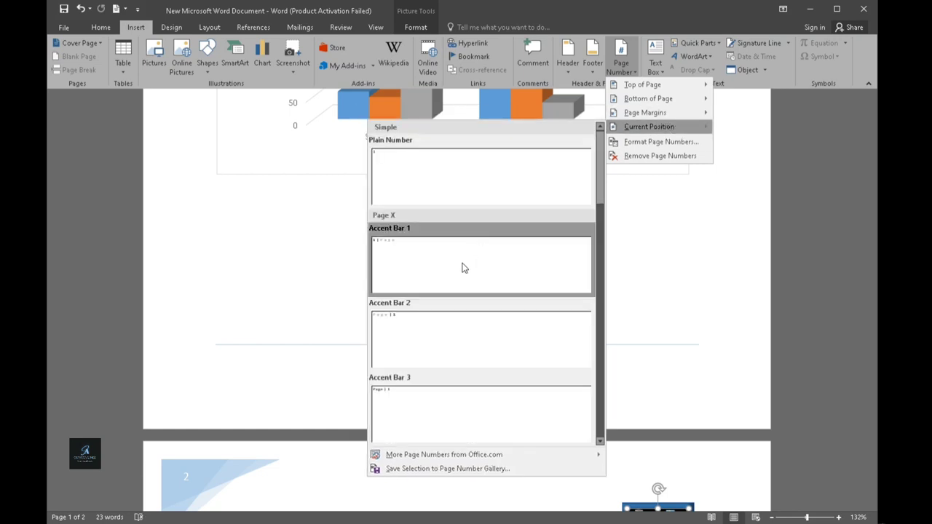
scroll(590, 299, down, 5)
scroll(590, 298, down, 3)
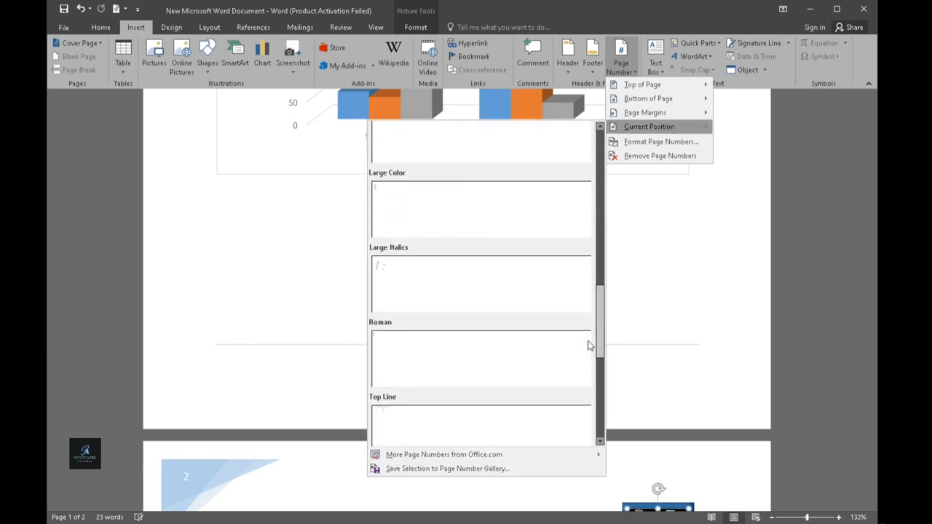
scroll(586, 386, down, 3)
scroll(586, 385, down, 2)
scroll(586, 385, up, 2)
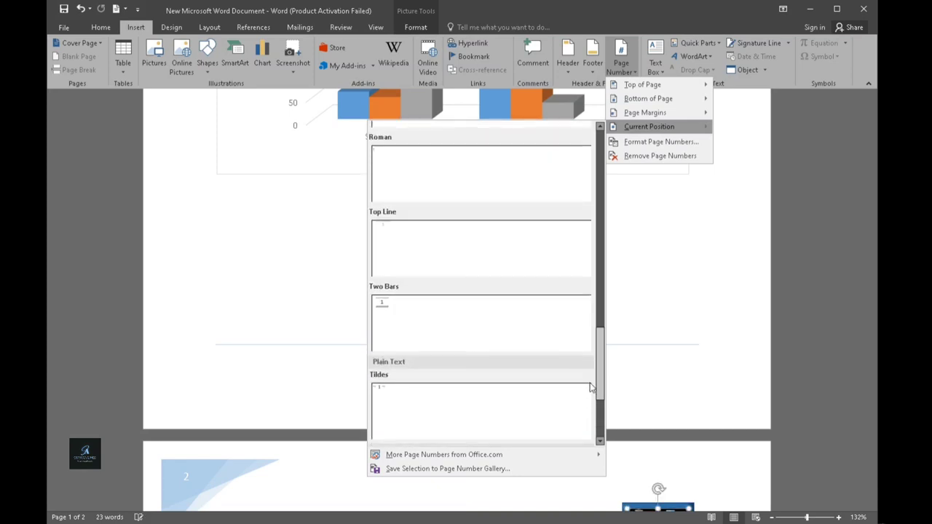
scroll(587, 386, up, 10)
click(752, 126)
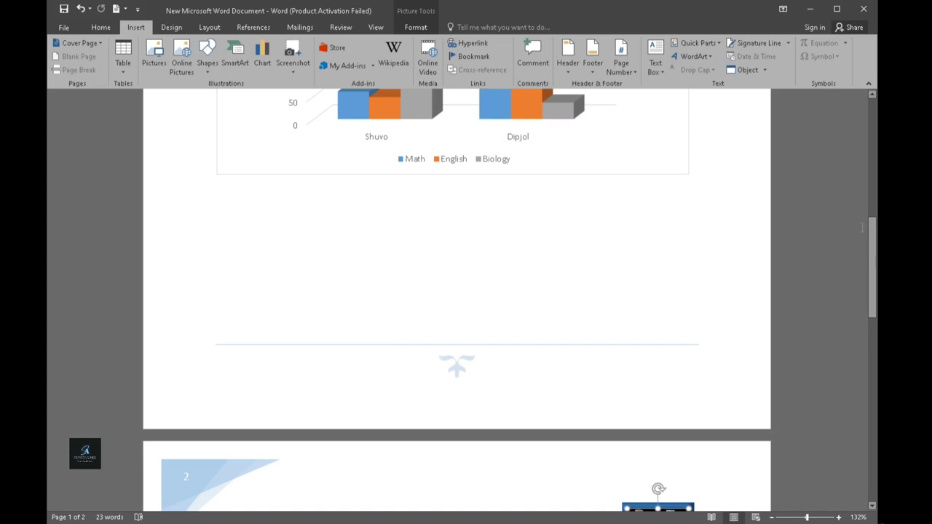
Insert a Grid Quote text box, shrink it, and move it beside the diagram
click(655, 72)
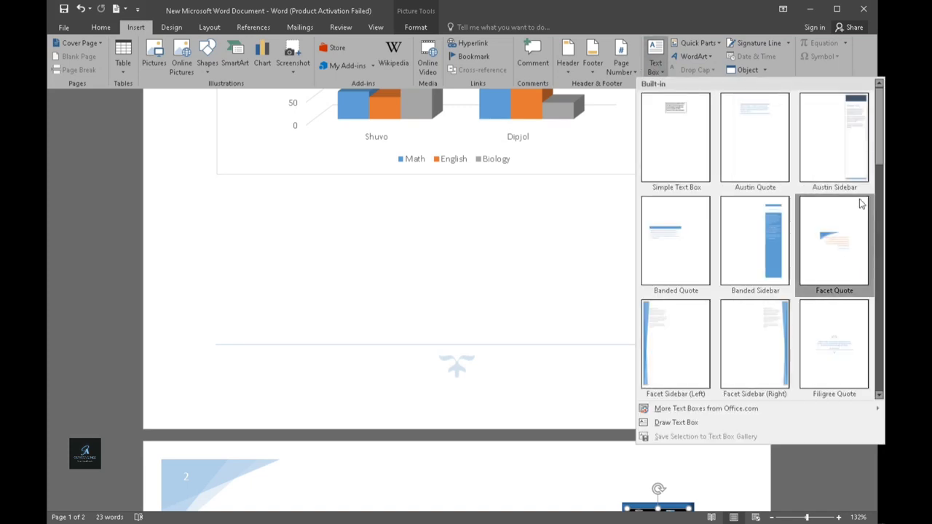
scroll(878, 146, down, 1)
scroll(880, 200, down, 2)
scroll(880, 211, down, 1)
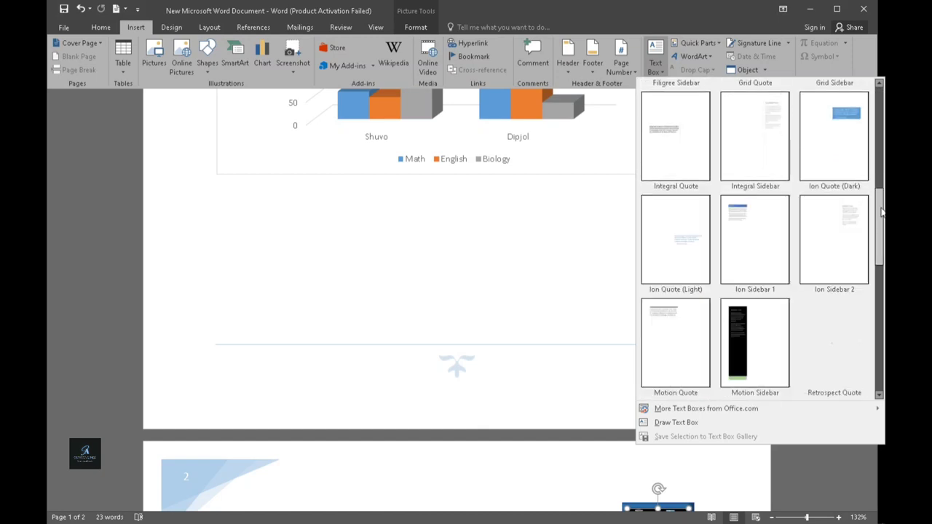
scroll(880, 211, up, 1)
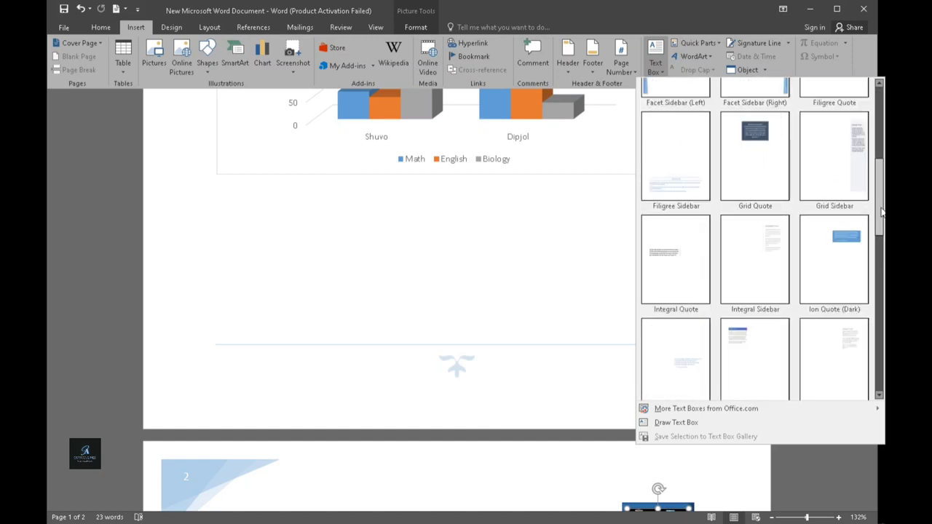
click(762, 172)
drag(576, 271, 439, 154)
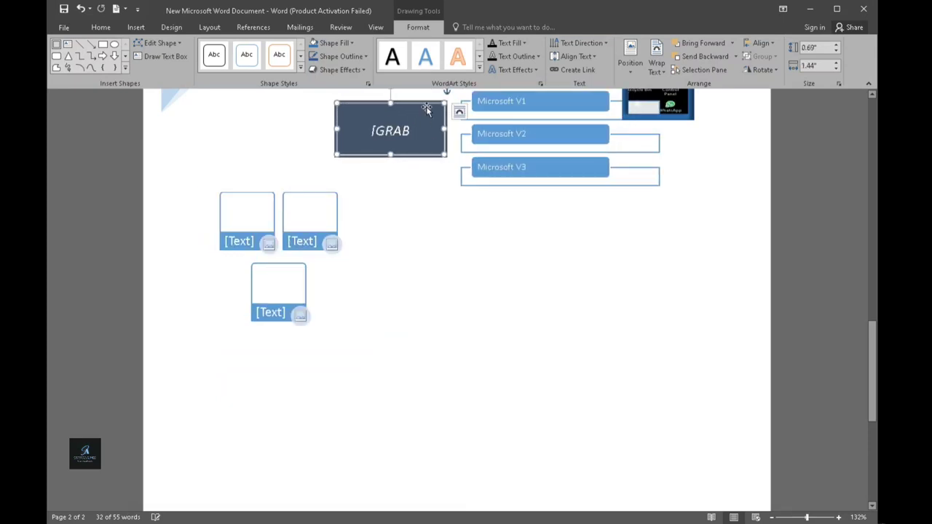
drag(429, 102, 673, 198)
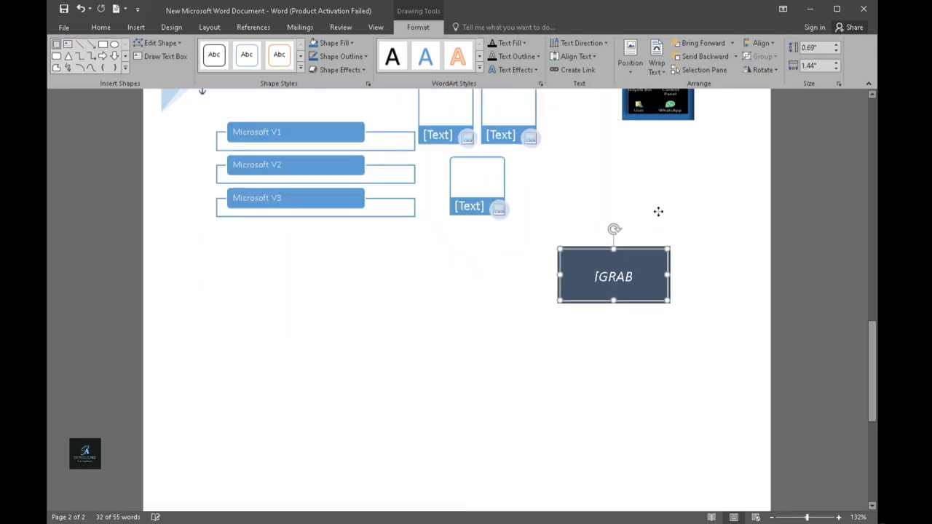
Replace iGRAB with NUMBER and nudge the box up and to the right
double_click(650, 229)
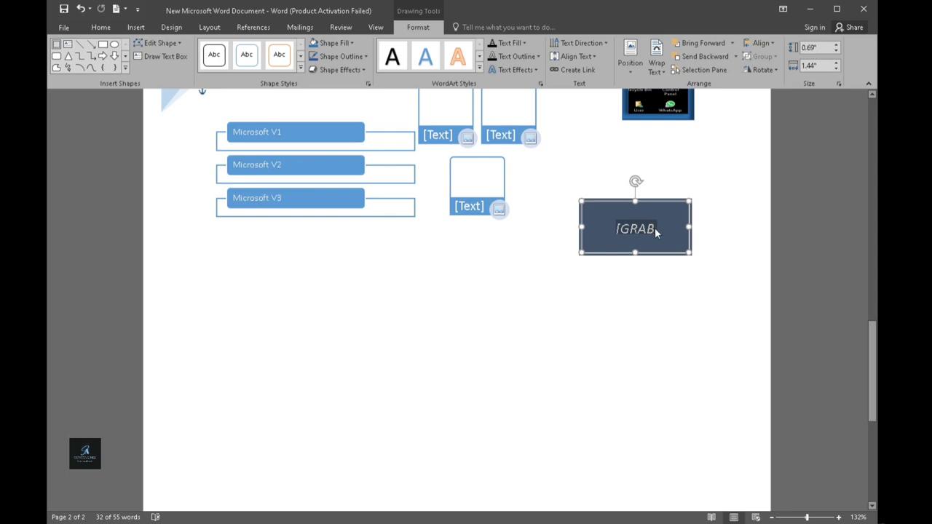
text(NUM)
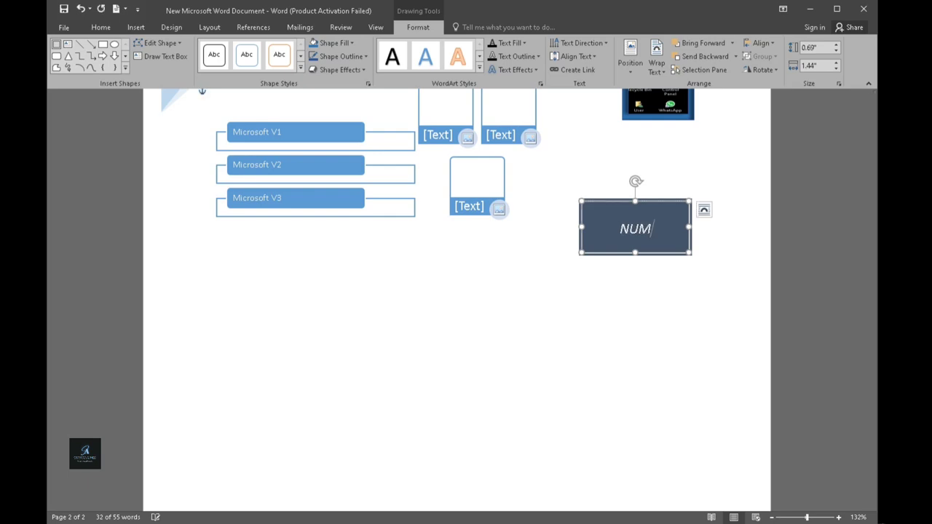
text(BER)
click(699, 260)
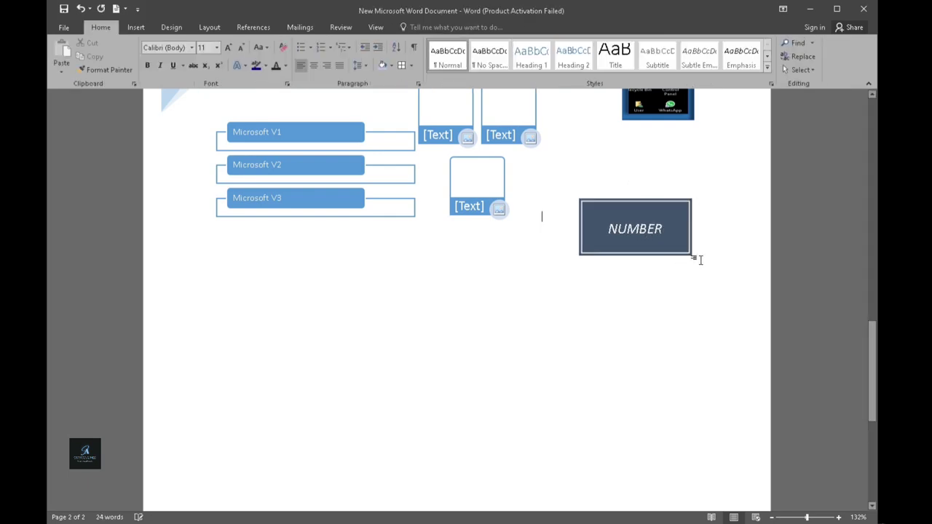
drag(871, 342, 871, 294)
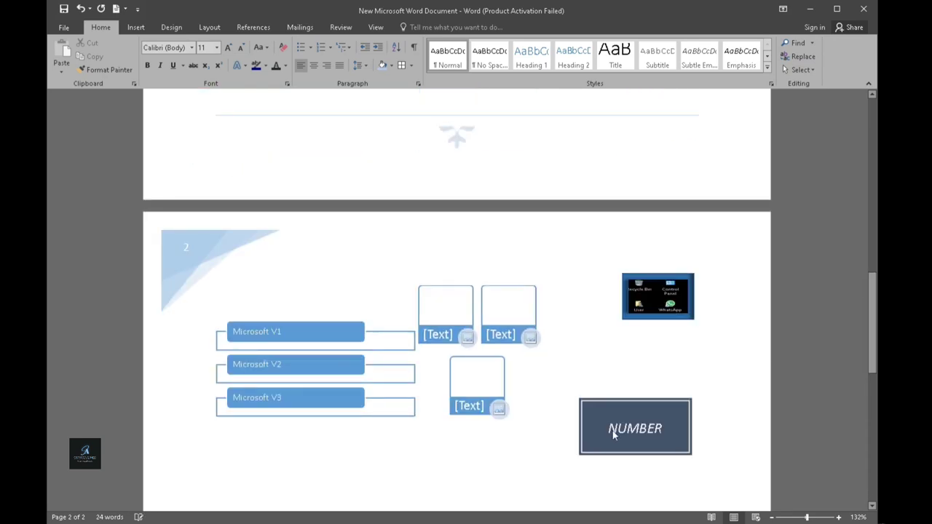
drag(674, 406, 692, 376)
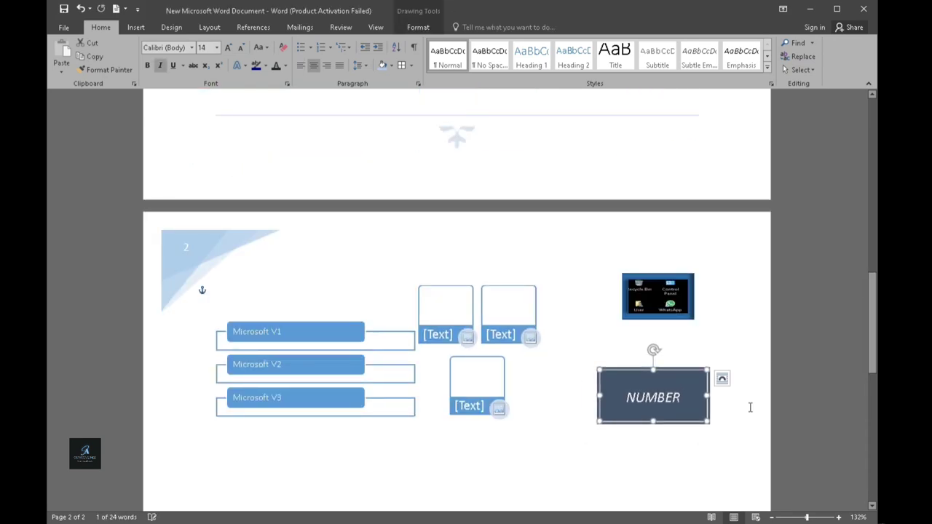
Look at the Signature Line setup and the Object options, cancelling both without inserting anything
click(135, 27)
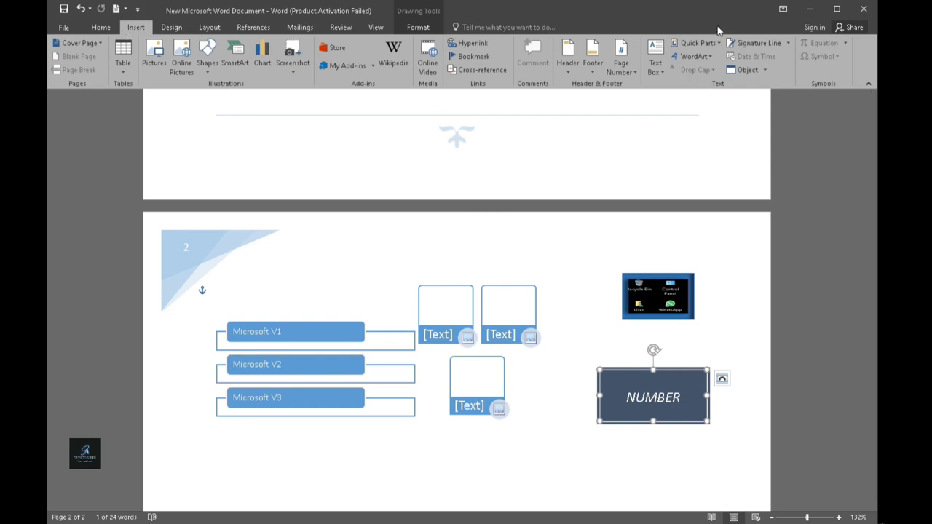
click(785, 42)
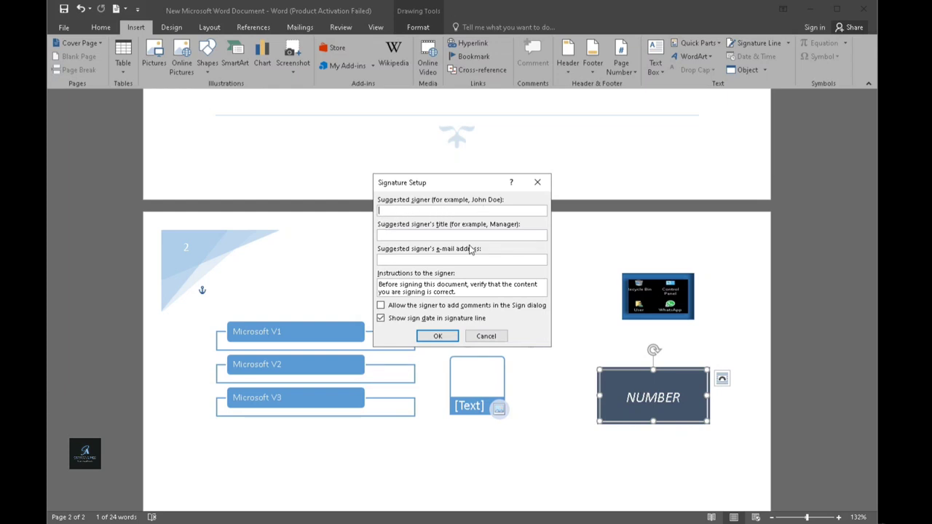
click(484, 336)
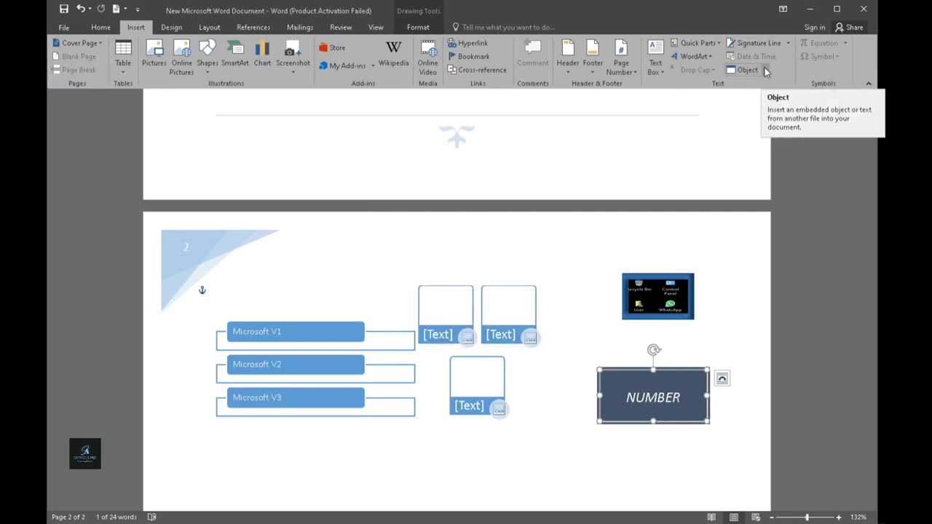
click(765, 70)
click(764, 70)
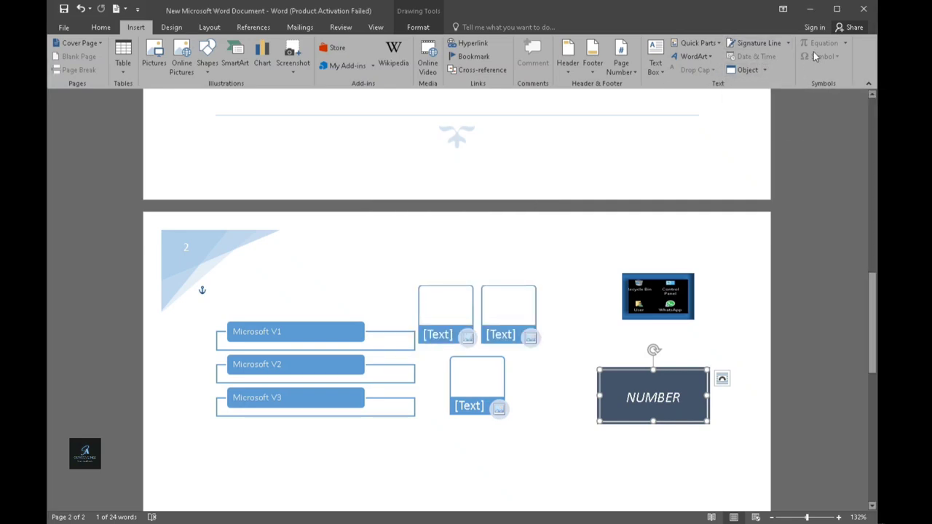
click(549, 419)
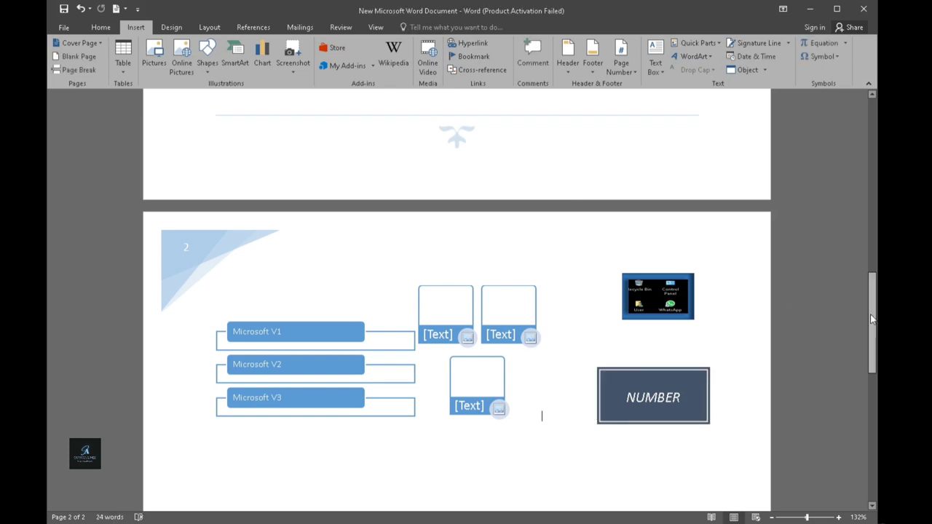
drag(872, 321, 873, 352)
drag(315, 325, 443, 360)
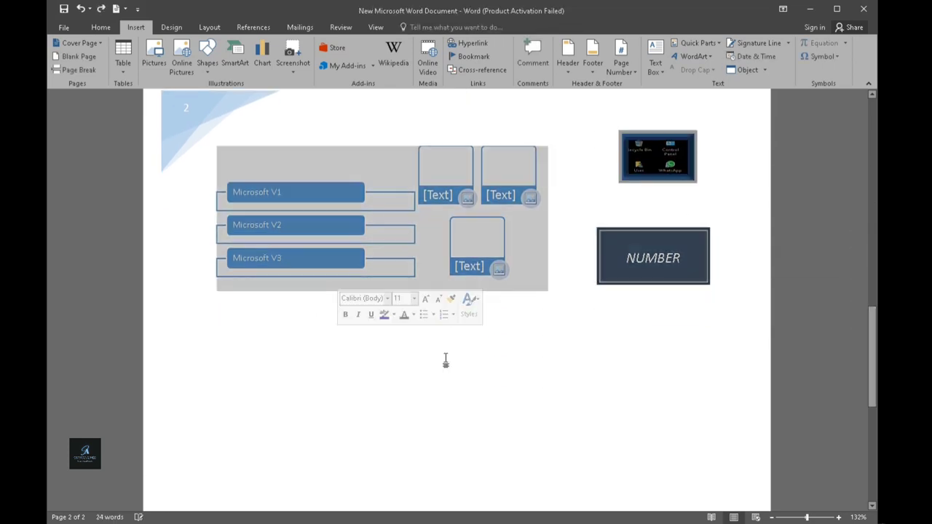
click(446, 360)
click(592, 342)
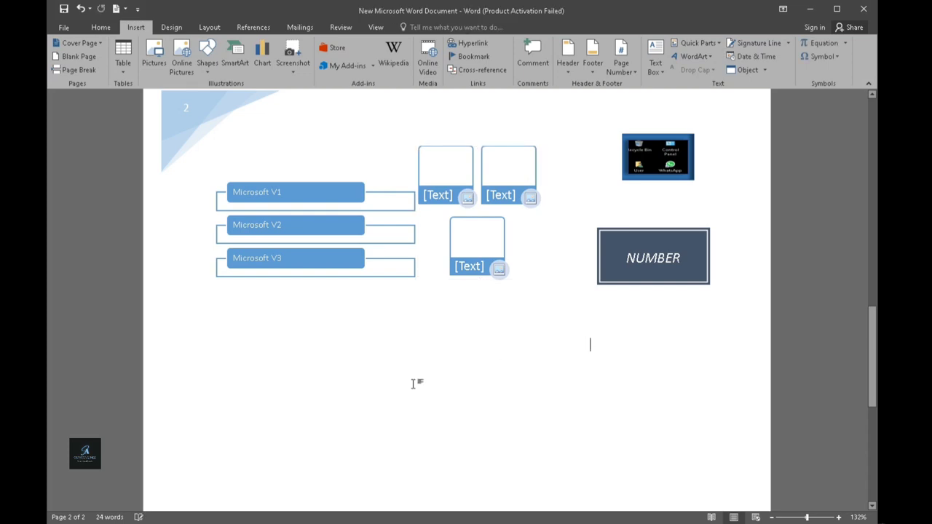
click(371, 355)
key(Up)
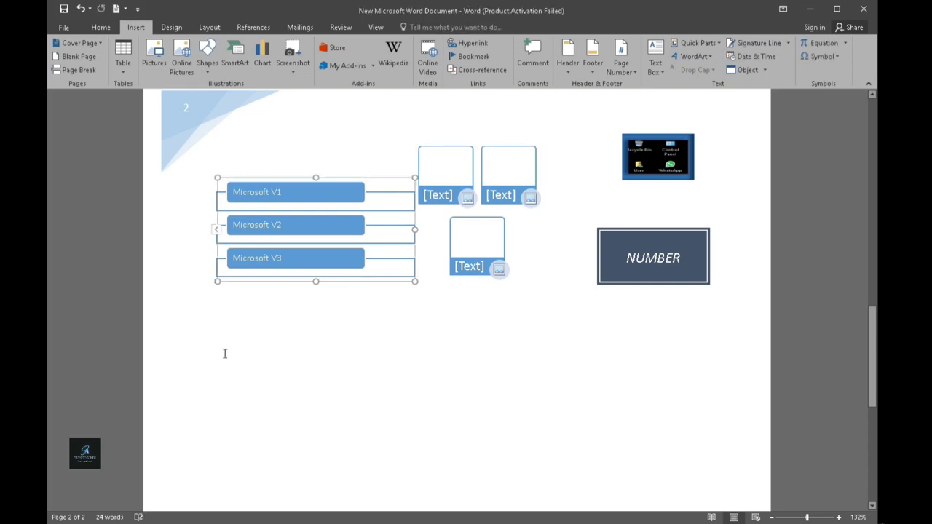
click(281, 352)
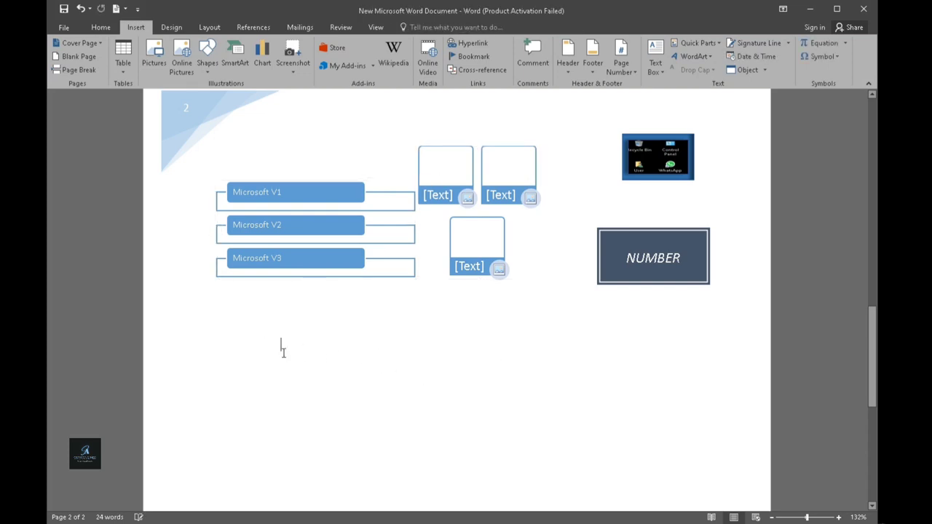
Insert a new blank equation containing a stacked fraction
click(846, 46)
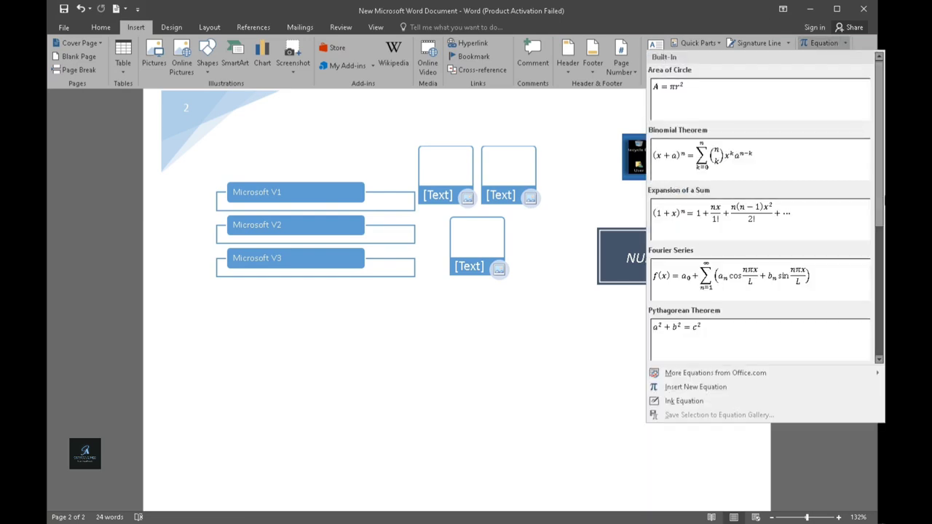
scroll(879, 182, down, 2)
scroll(879, 182, down, 2)
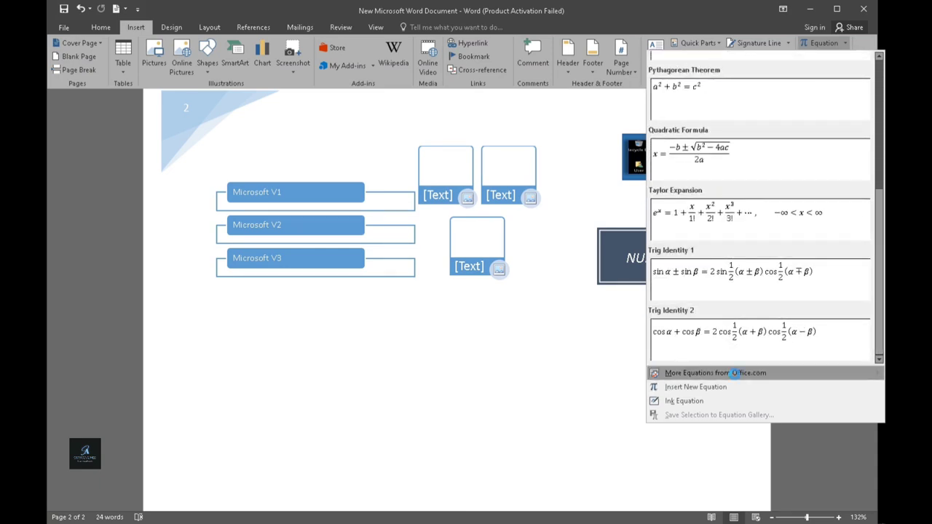
click(724, 394)
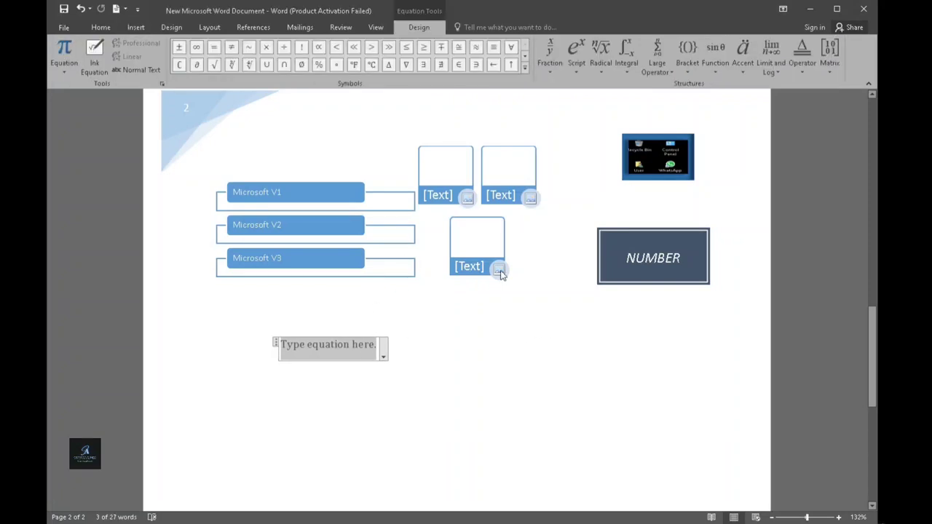
click(554, 65)
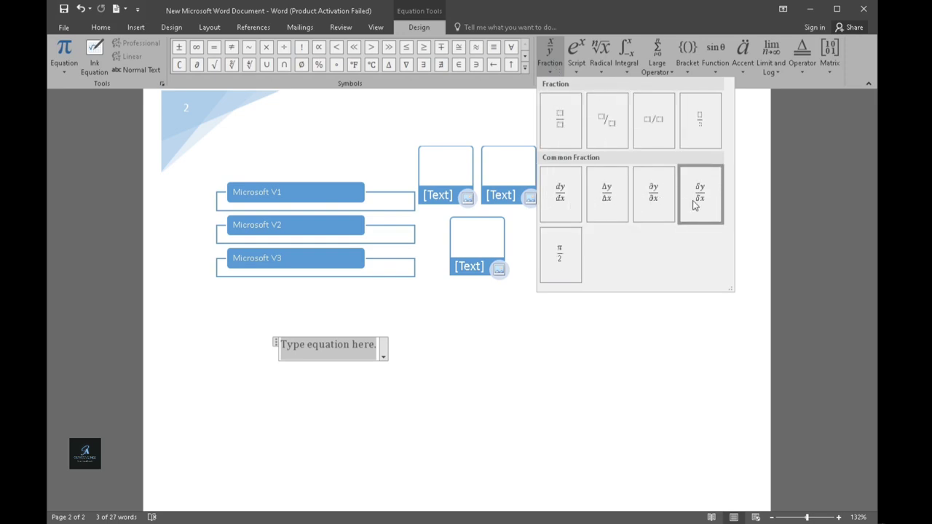
click(560, 134)
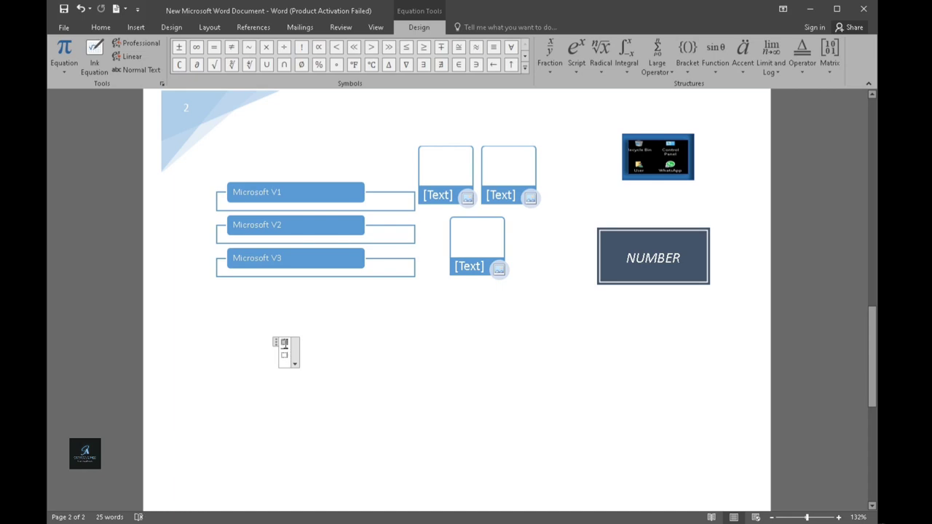
Fill the fraction with sin30 over Co90 and zoom the page to 204%
text(5sin)
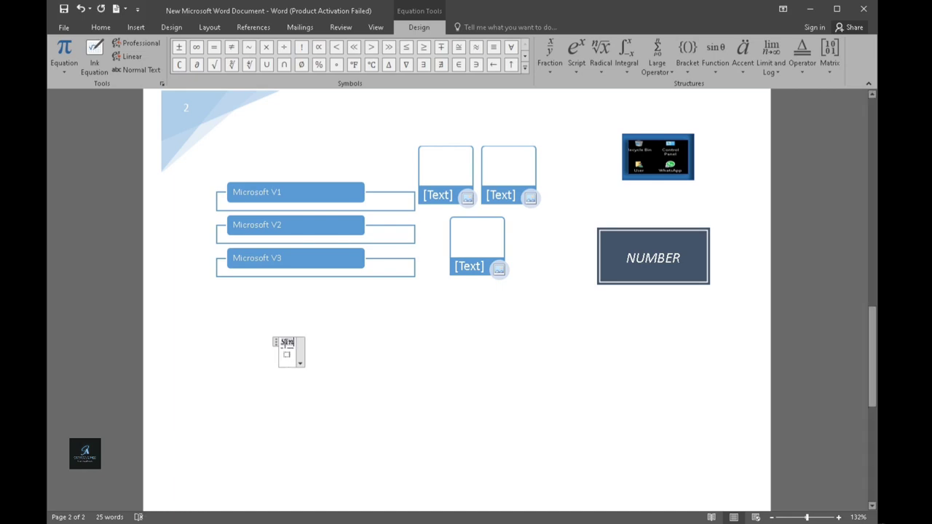
text(30)
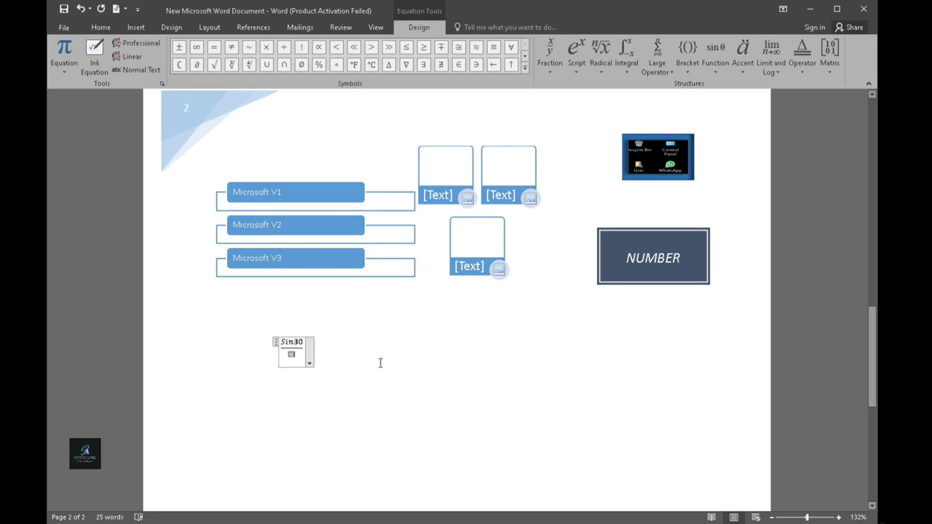
text(Cos90)
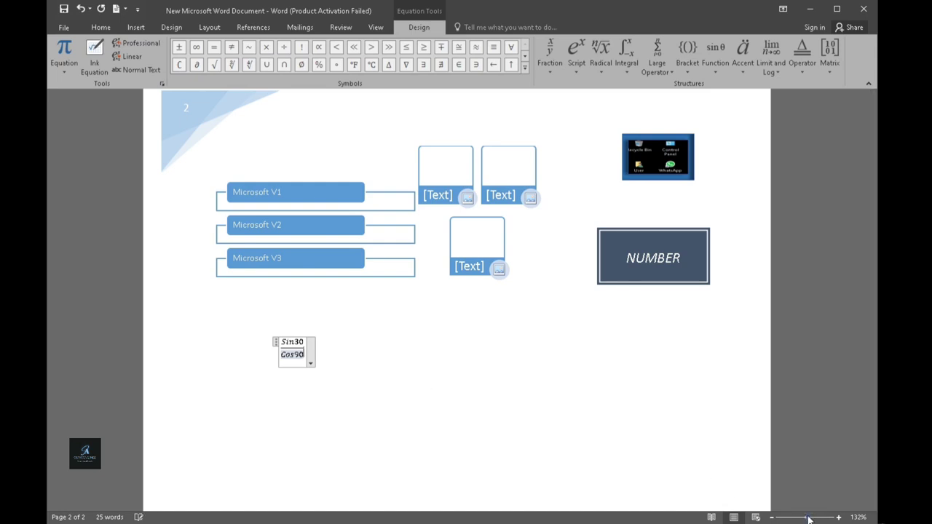
drag(806, 517, 814, 517)
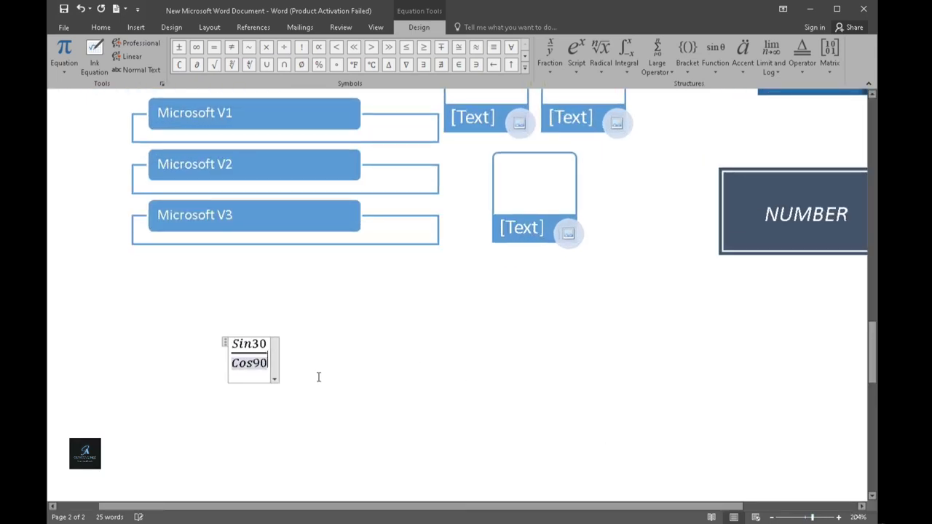
click(318, 376)
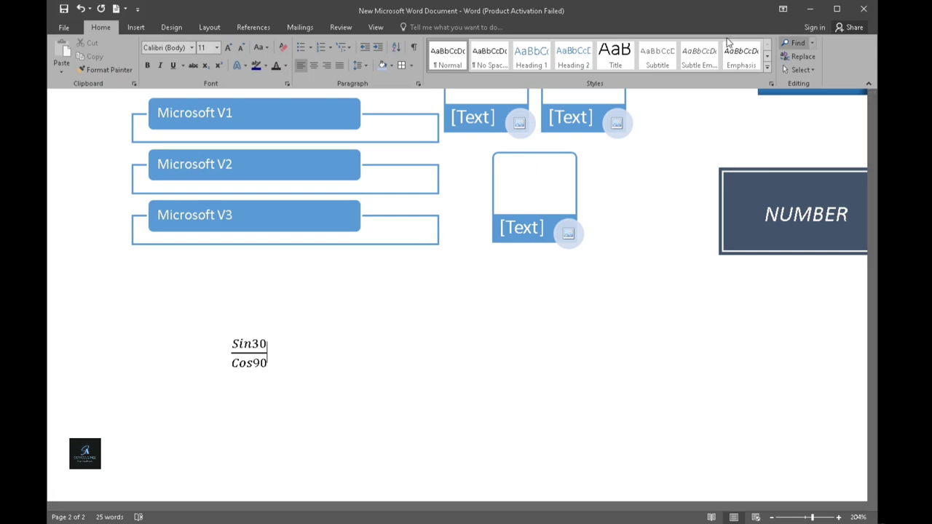
Start a new Ink Equation from the Equation gallery
click(135, 27)
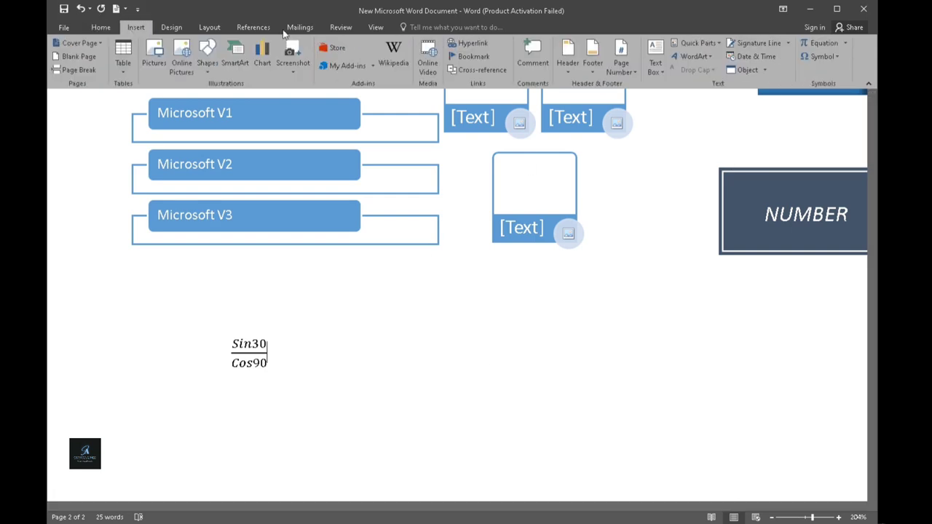
click(844, 44)
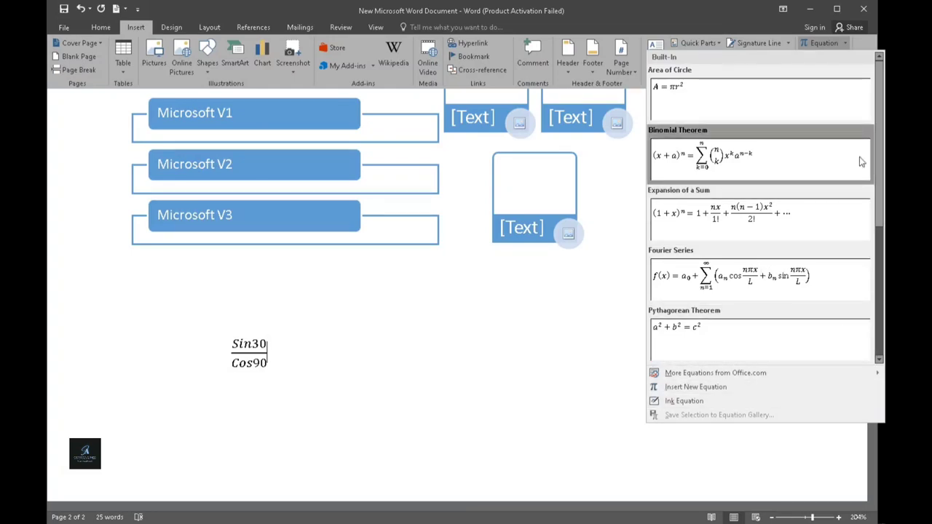
drag(878, 158, 879, 290)
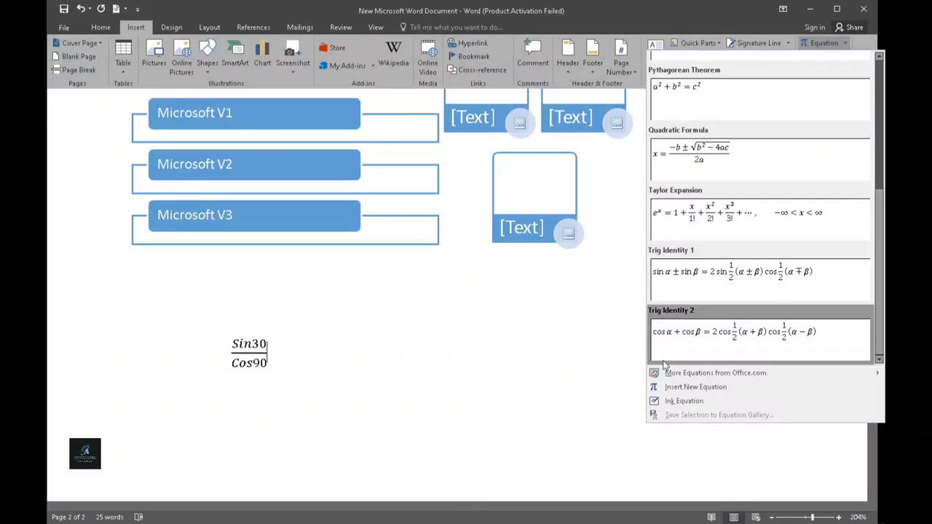
click(714, 401)
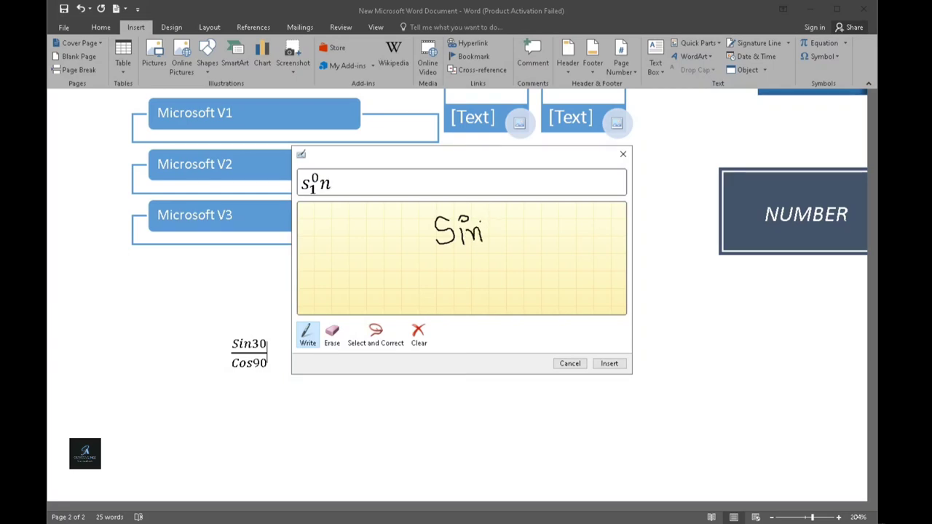
Handwrite sin30 over cos90, erase the stray degree mark, and insert the recognised equation
drag(484, 217, 497, 227)
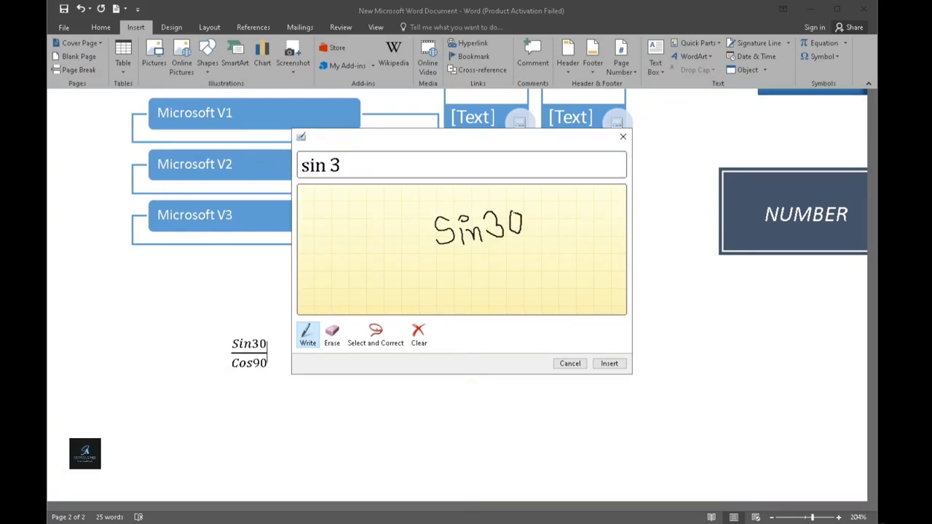
drag(431, 258, 536, 242)
mouse_move(451, 283)
mouse_down()
mouse_move(489, 288)
mouse_move(498, 266)
mouse_move(520, 265)
mouse_up()
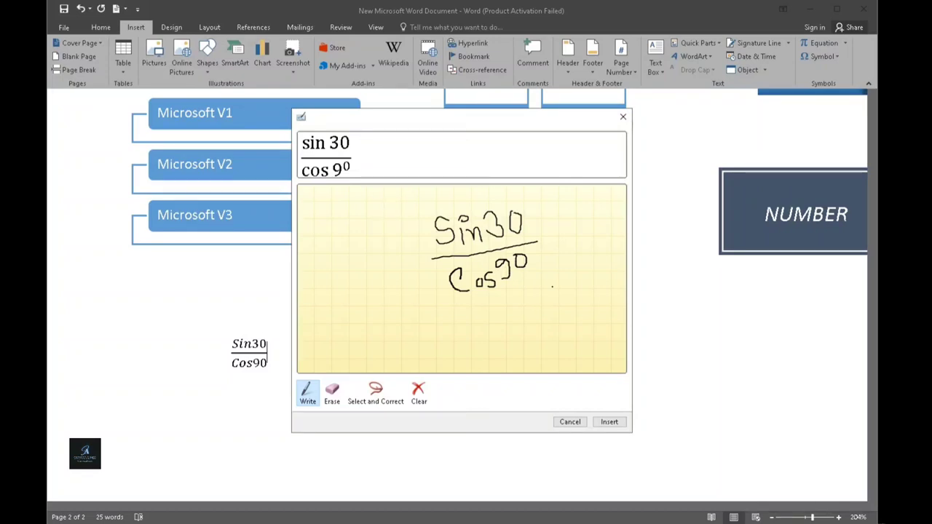
click(332, 393)
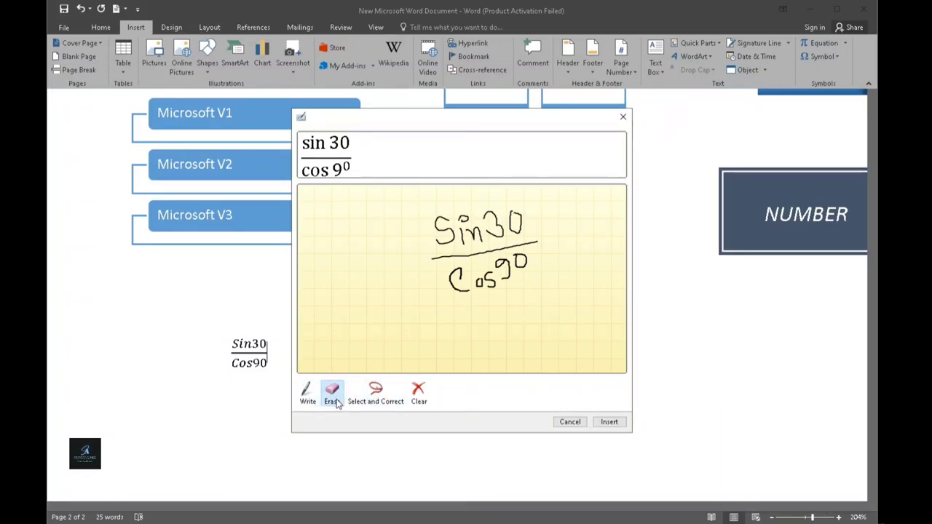
click(521, 262)
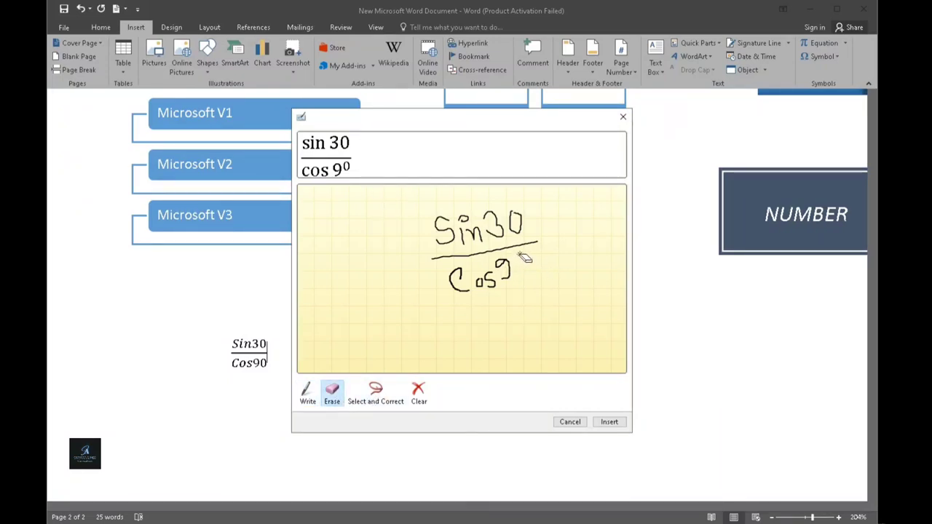
click(315, 395)
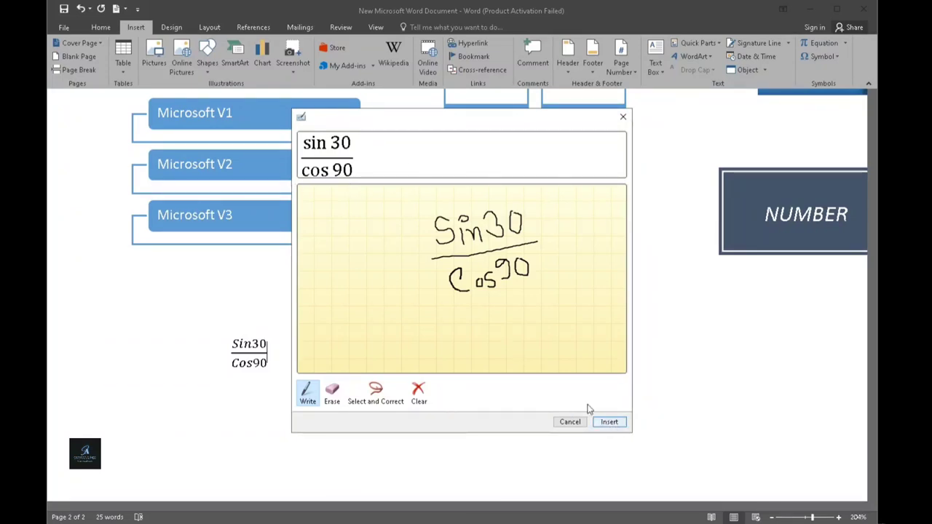
click(610, 421)
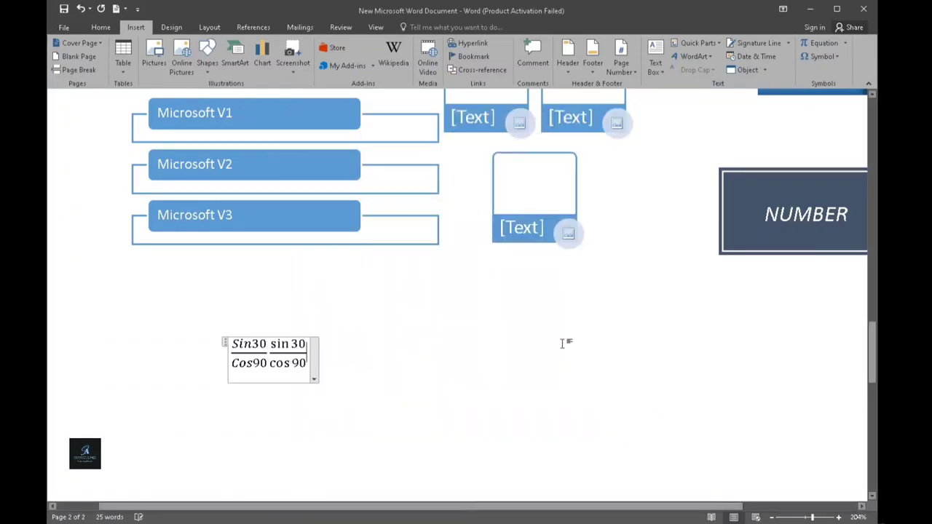
click(370, 358)
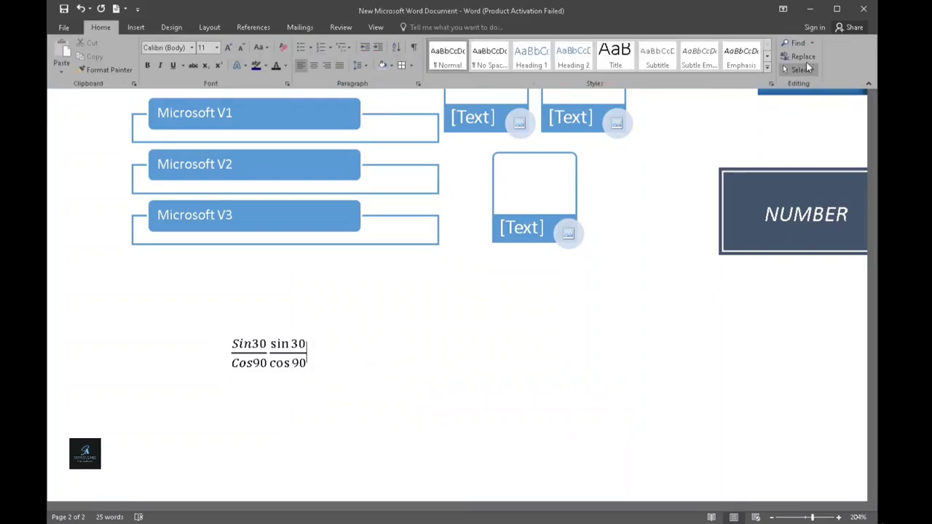
Type Pepsi after the two fractions and follow it with a ® symbol
click(136, 26)
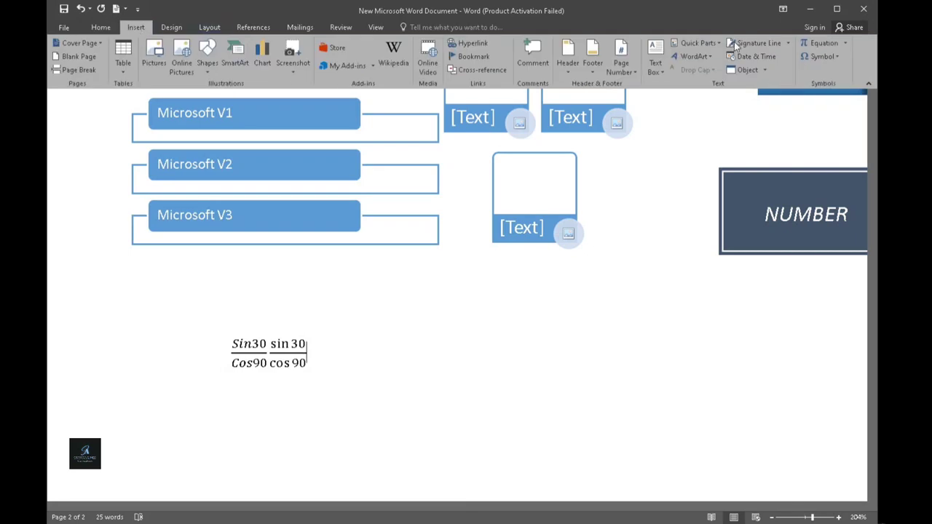
click(836, 57)
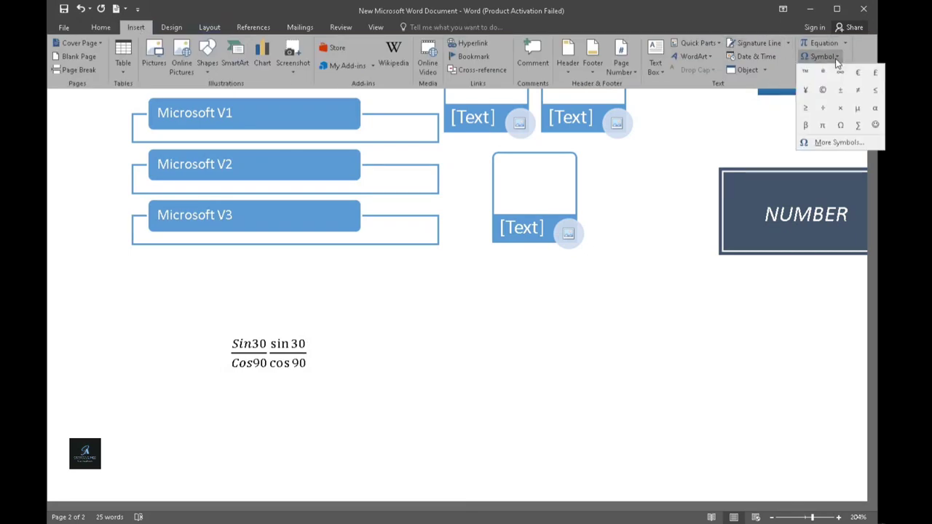
click(419, 368)
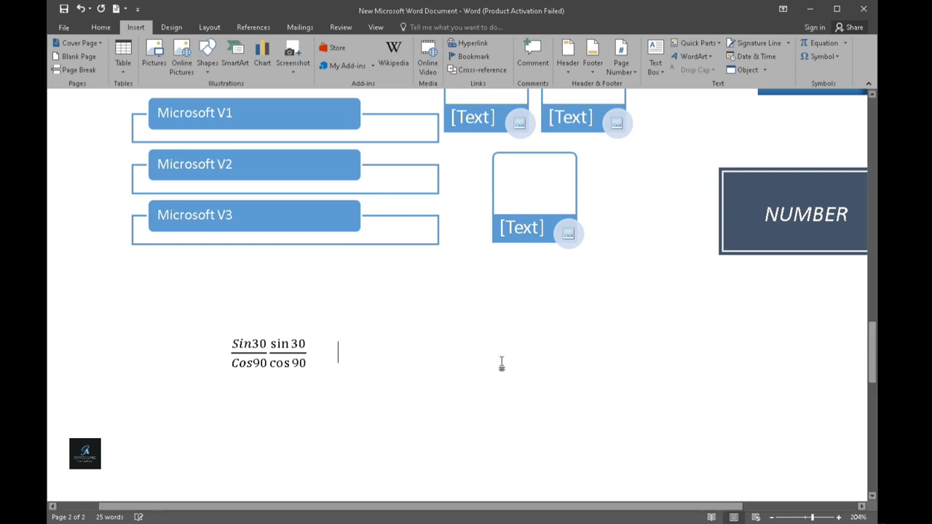
text(P)
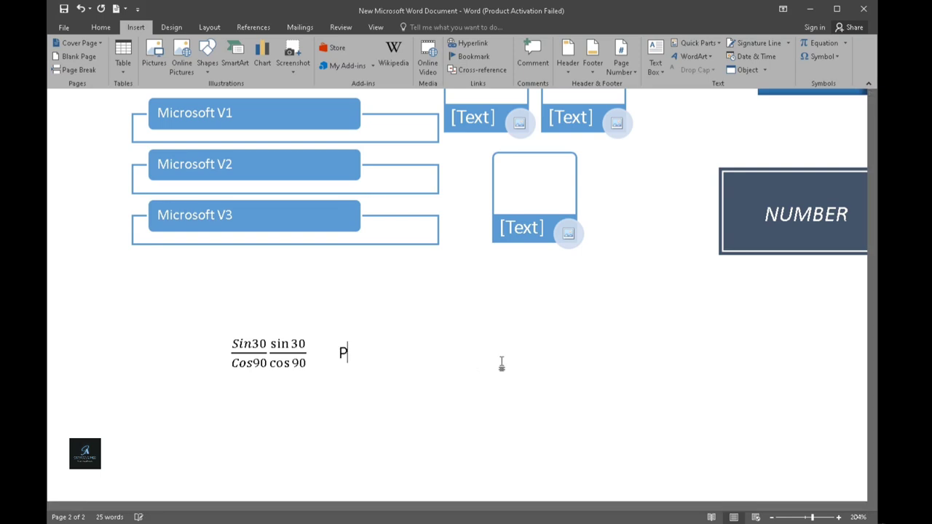
text(eps)
text(i)
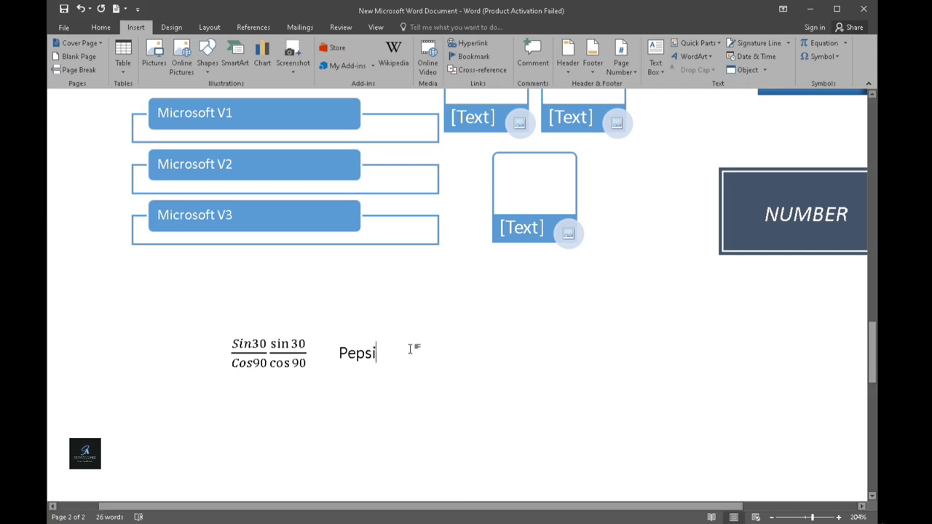
click(835, 55)
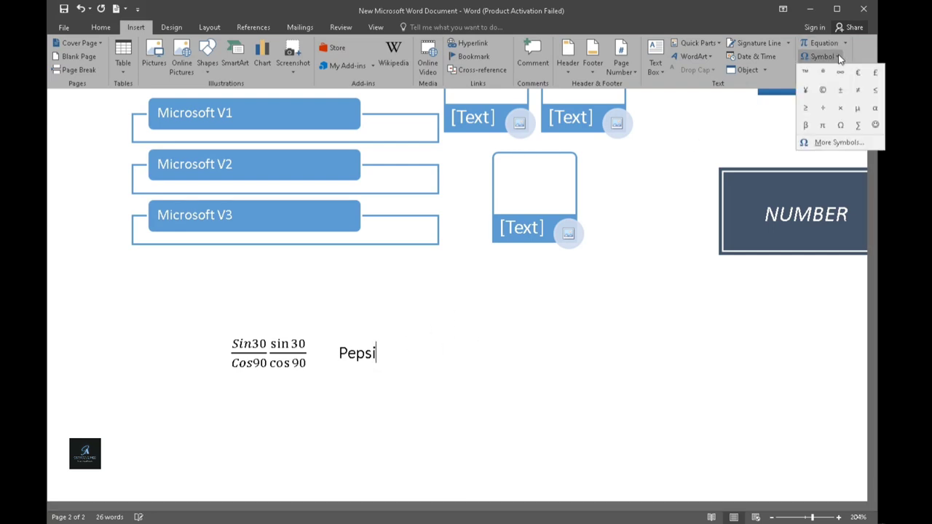
click(822, 71)
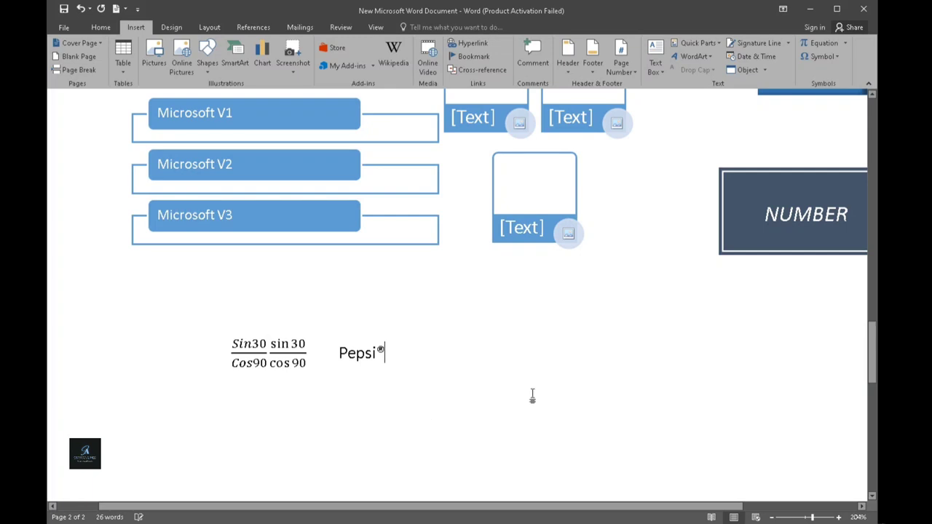
ctrl+scroll(373, 378, up, 2)
ctrl+scroll(373, 379, up, 8)
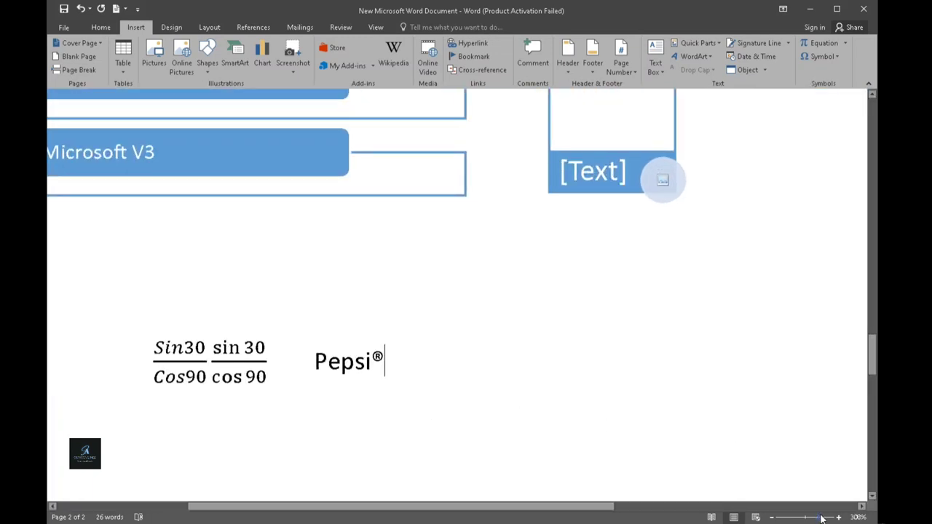
Type 'Era Info Company' after Pepsi® and add a ™ sign after it
click(319, 362)
mouse_move(337, 358)
mouse_down()
mouse_move(404, 366)
mouse_move(316, 366)
mouse_up()
click(422, 377)
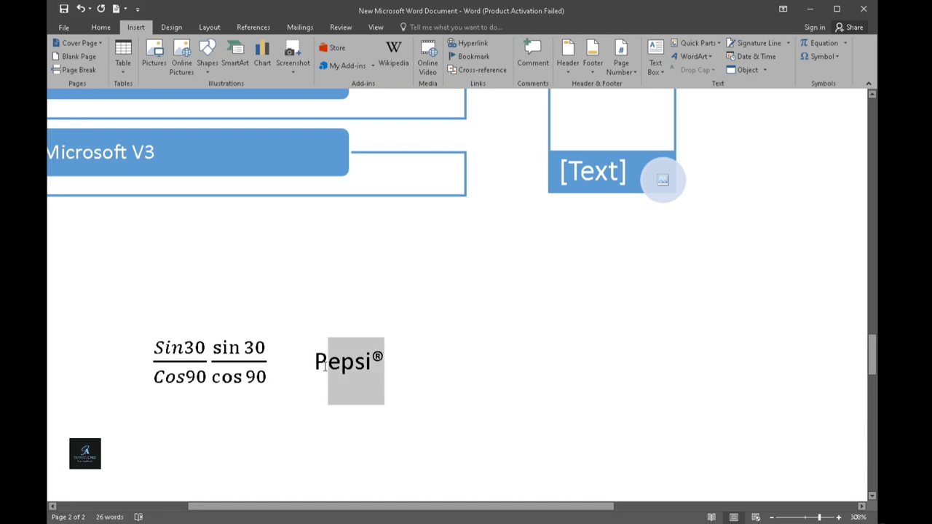
click(502, 364)
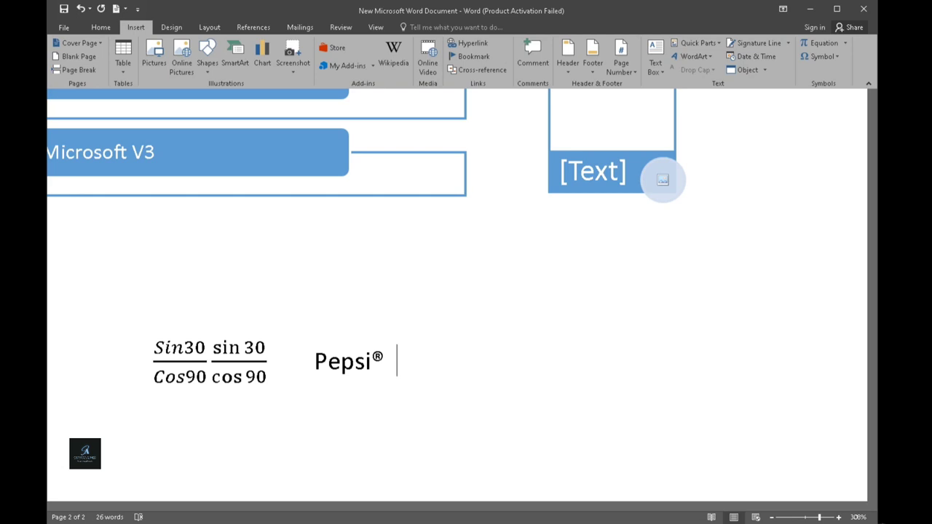
text(Era)
text( In)
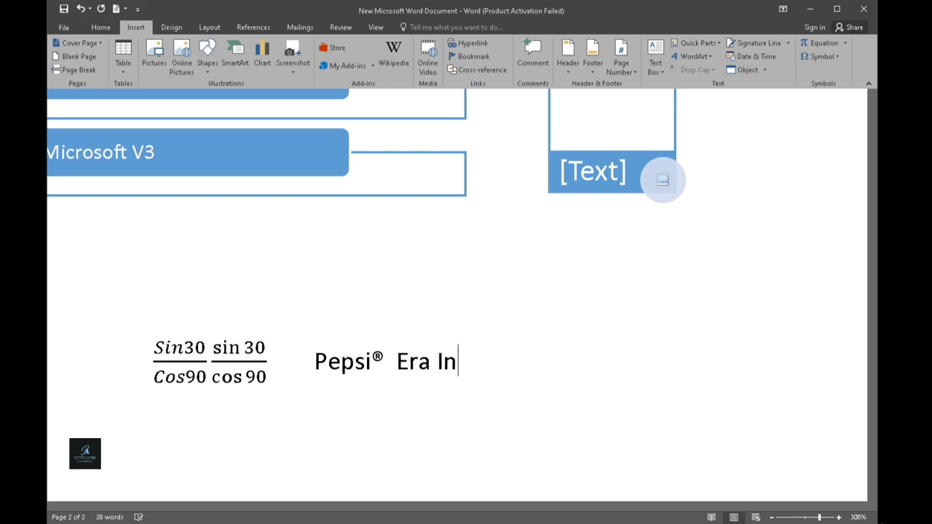
text(fo )
text(Comp)
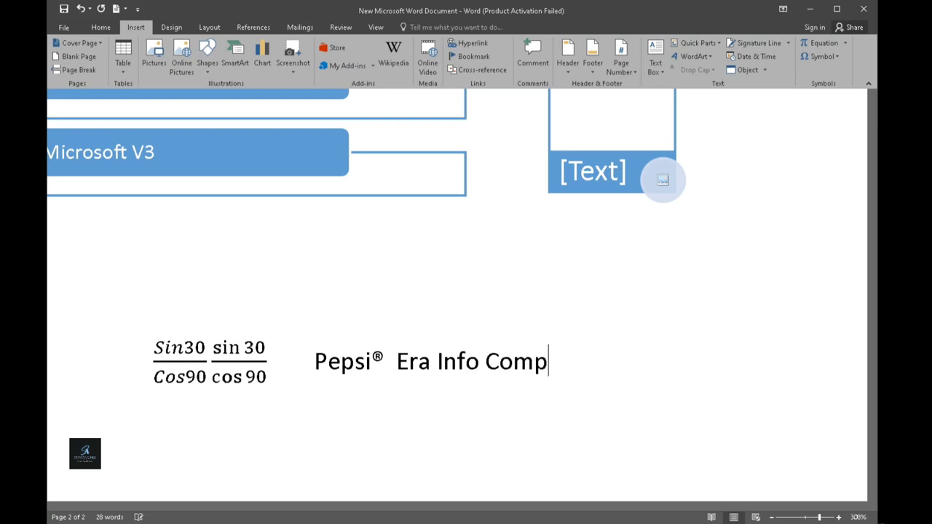
text(any)
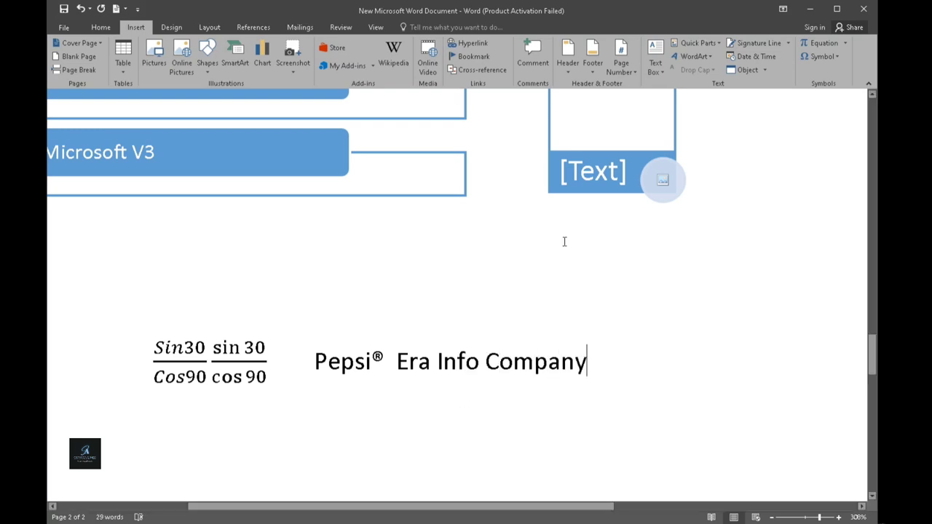
click(839, 58)
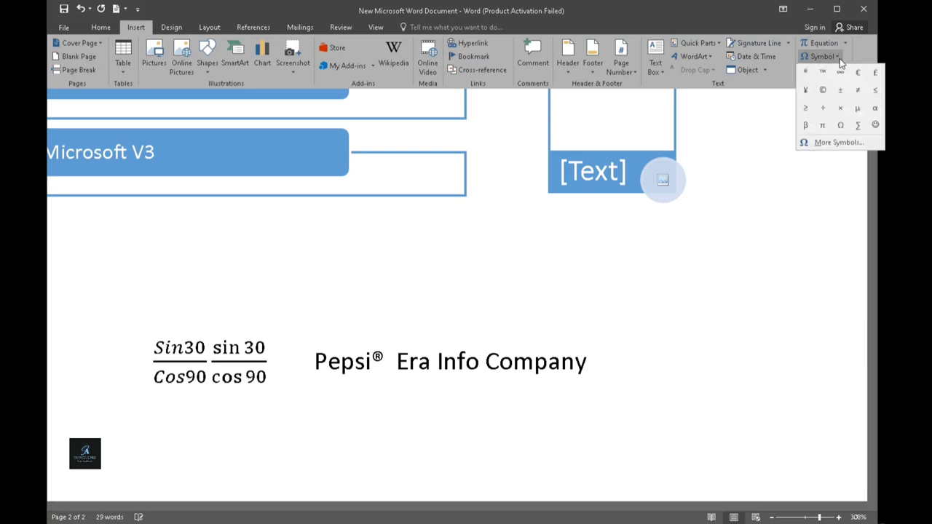
click(825, 73)
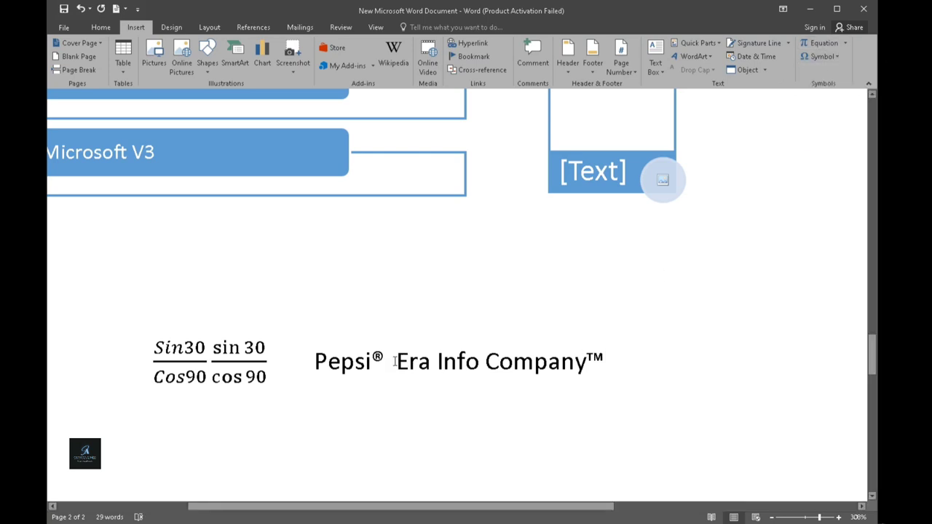
drag(395, 361, 605, 357)
click(662, 360)
Show the Design style sets, zoom out, and scroll back to page 1
drag(569, 509, 543, 510)
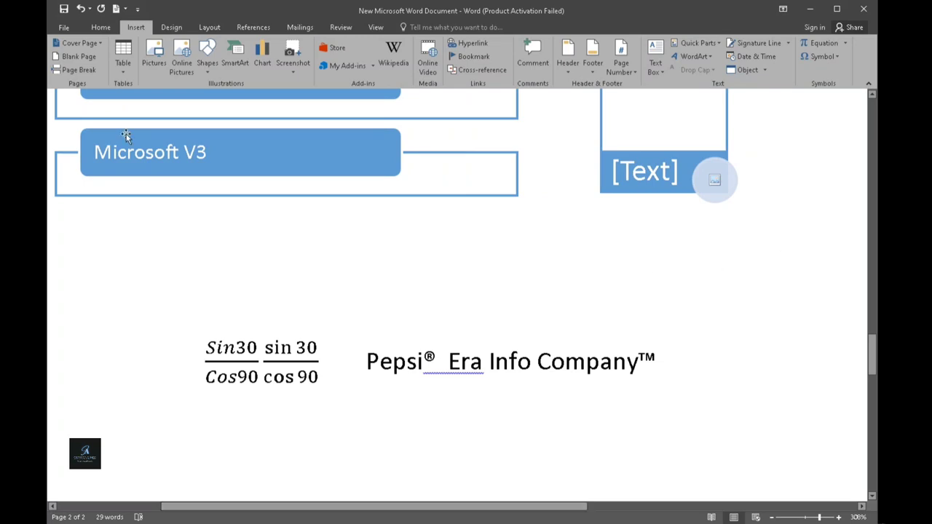
click(172, 28)
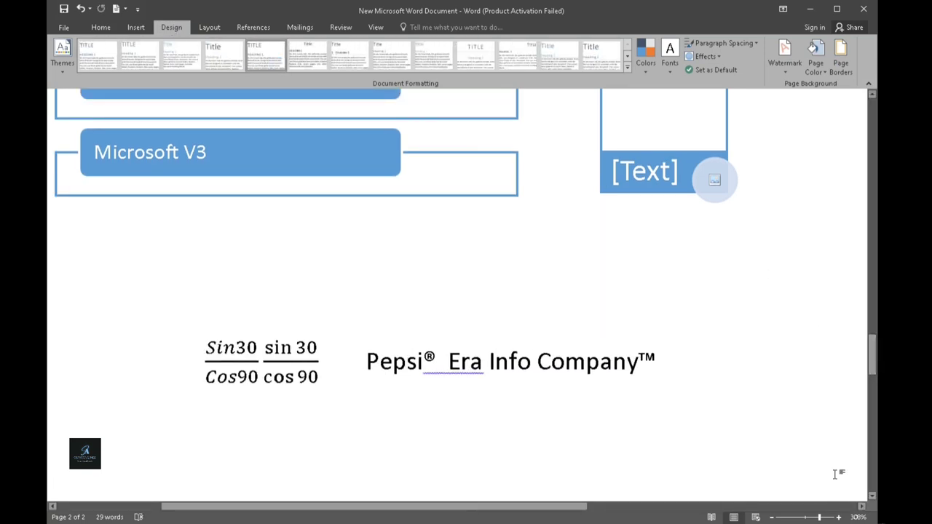
drag(819, 517, 807, 516)
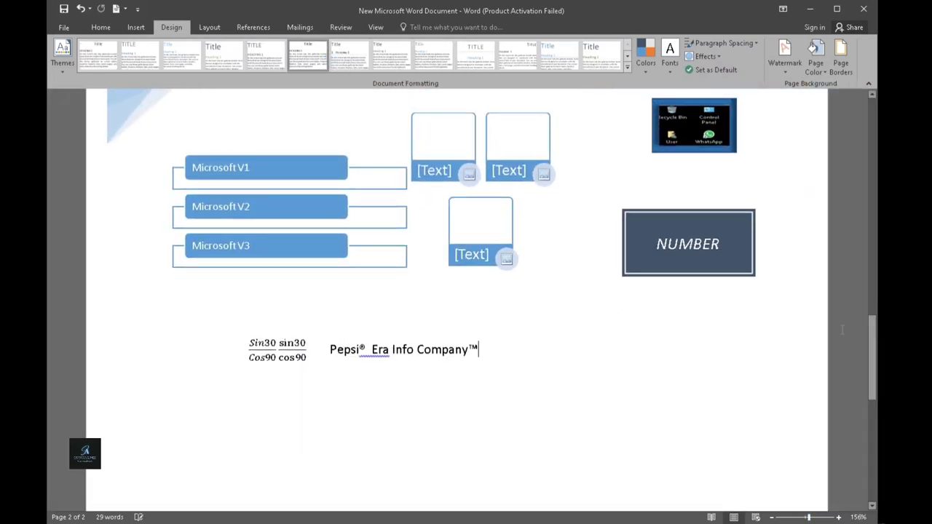
drag(873, 360, 871, 154)
Apply a built-in style set from the expanded Style Set gallery
click(576, 285)
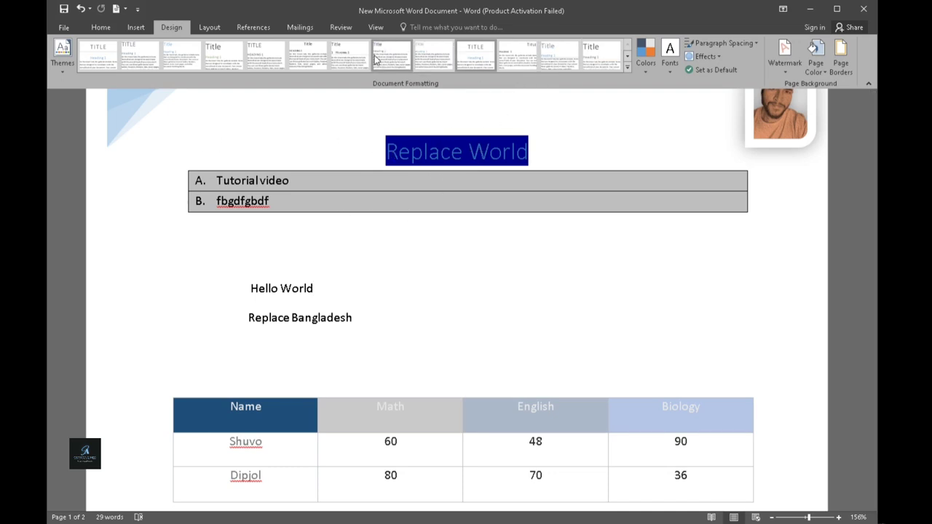
click(627, 67)
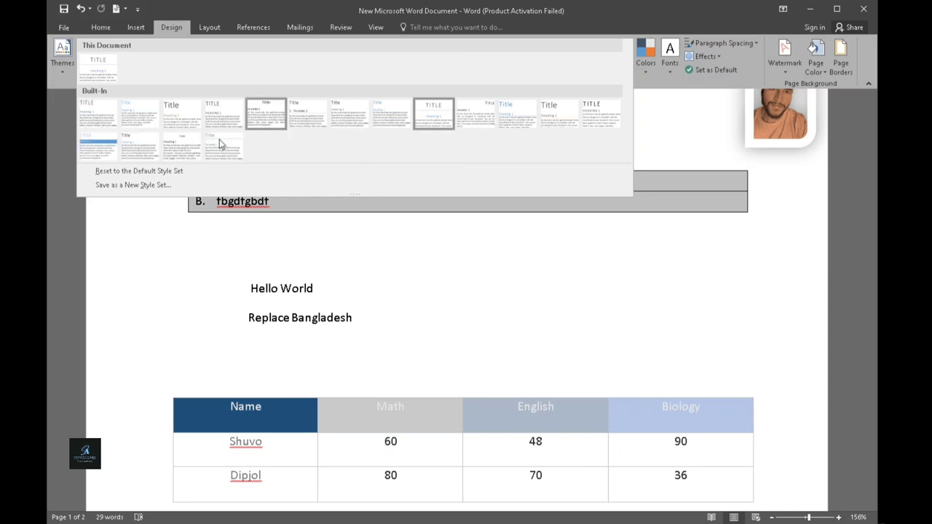
click(116, 156)
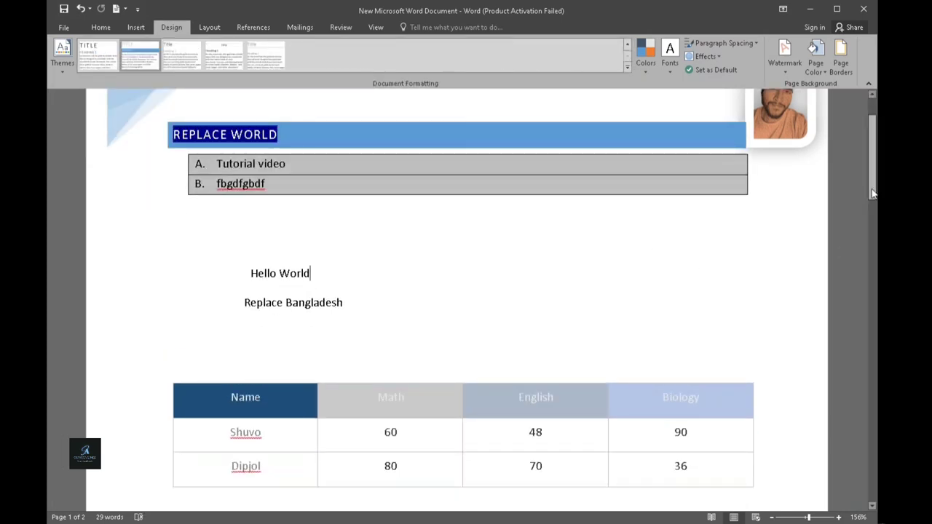
mouse_move(871, 182)
mouse_down()
mouse_move(862, 369)
mouse_move(859, 211)
mouse_up()
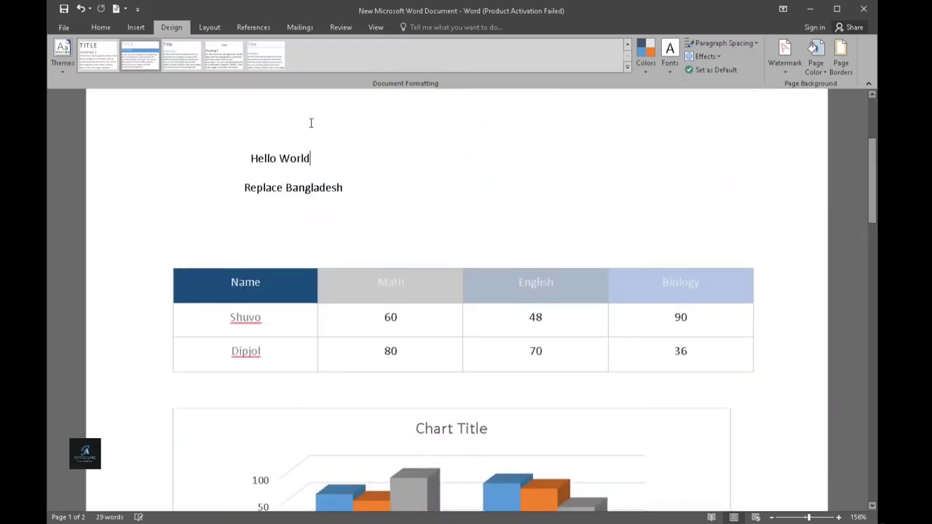
Switch the document's theme colours to the Green scheme
click(204, 28)
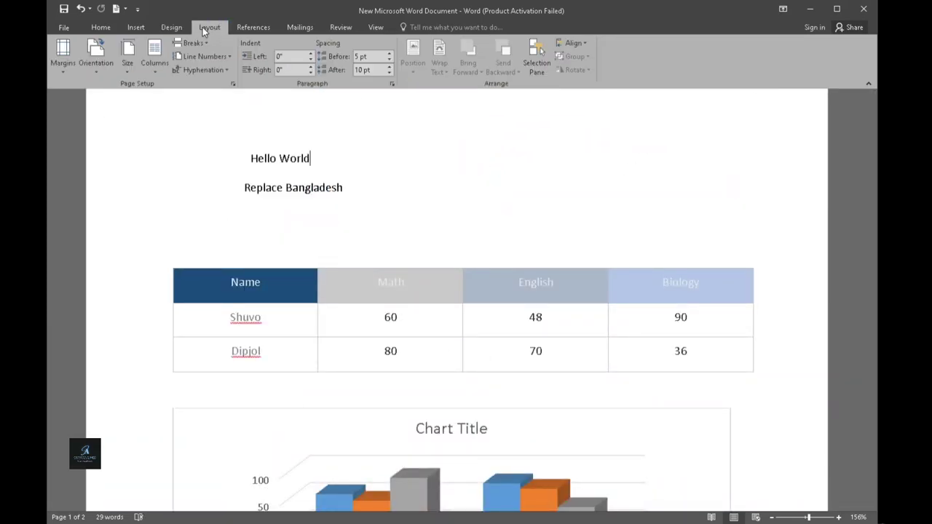
click(181, 27)
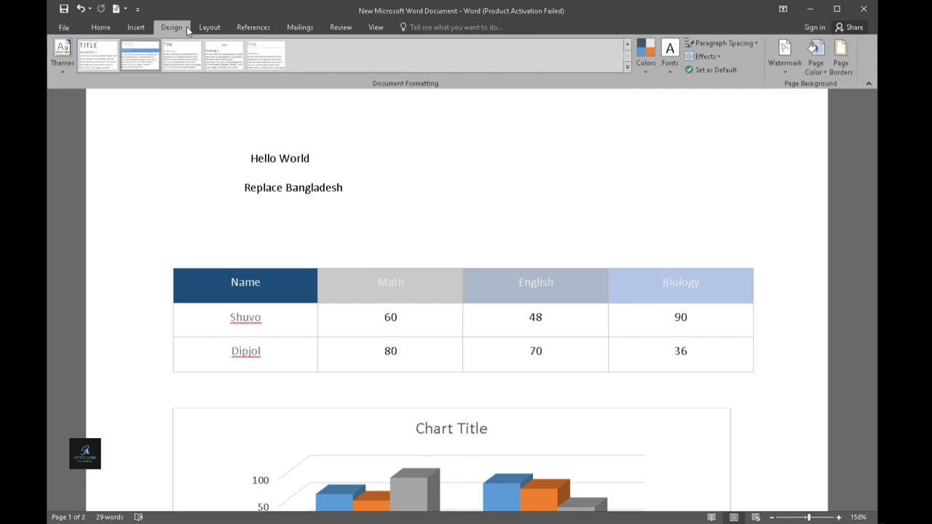
click(645, 64)
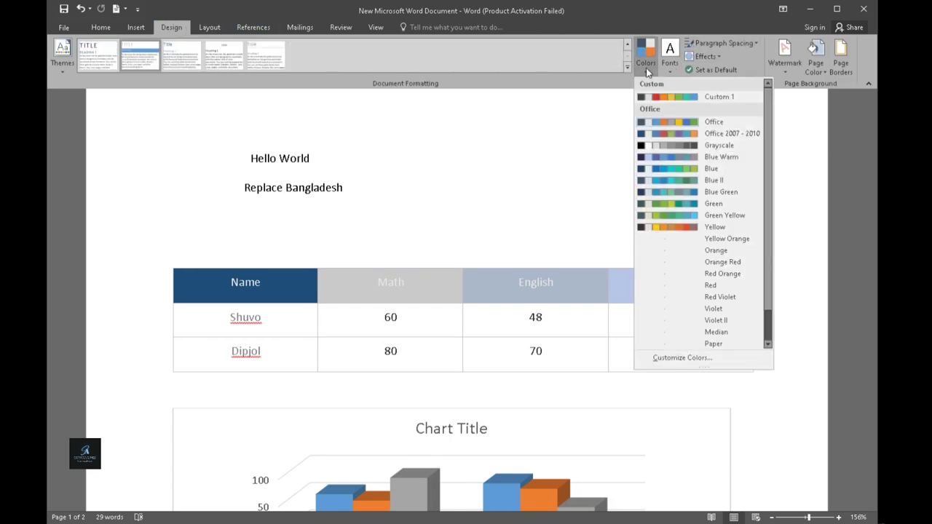
click(661, 203)
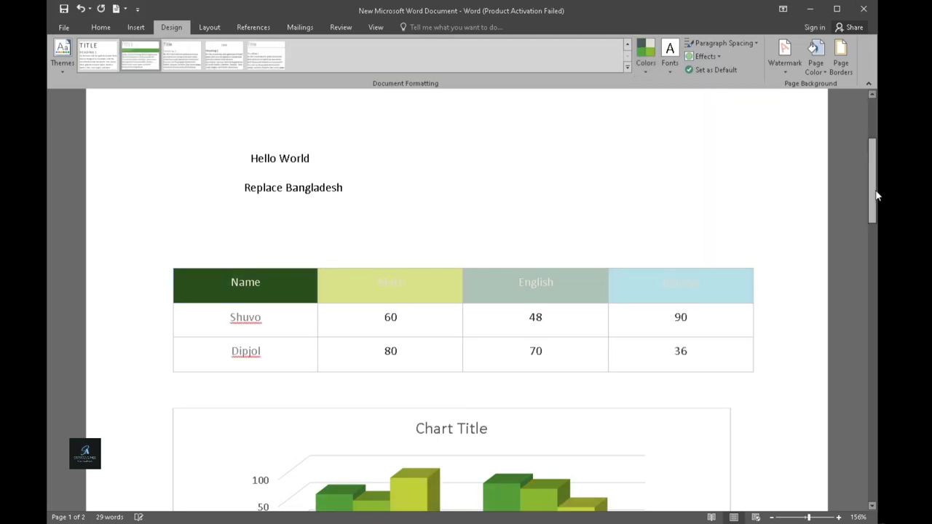
Set the theme fonts to Corbel and apply one of the theme effects
mouse_move(877, 195)
mouse_down()
mouse_move(848, 195)
mouse_move(848, 131)
mouse_up()
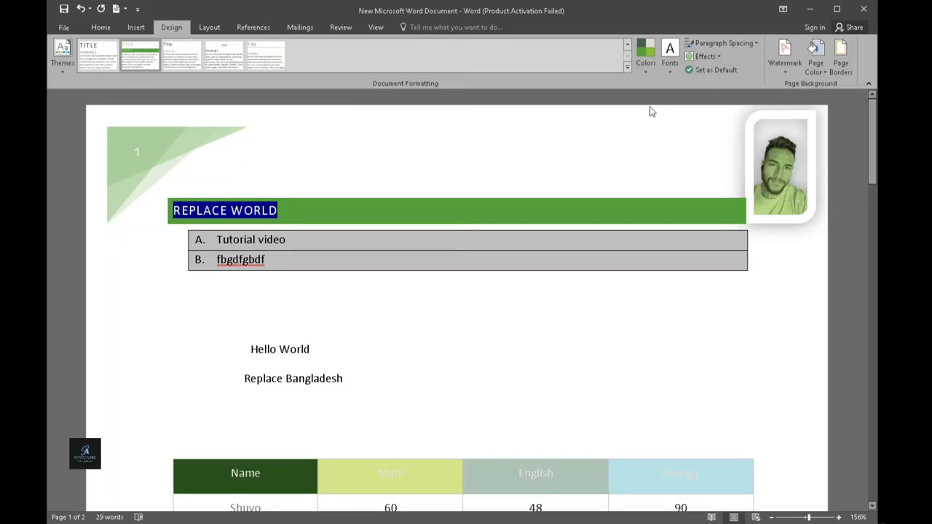
click(668, 57)
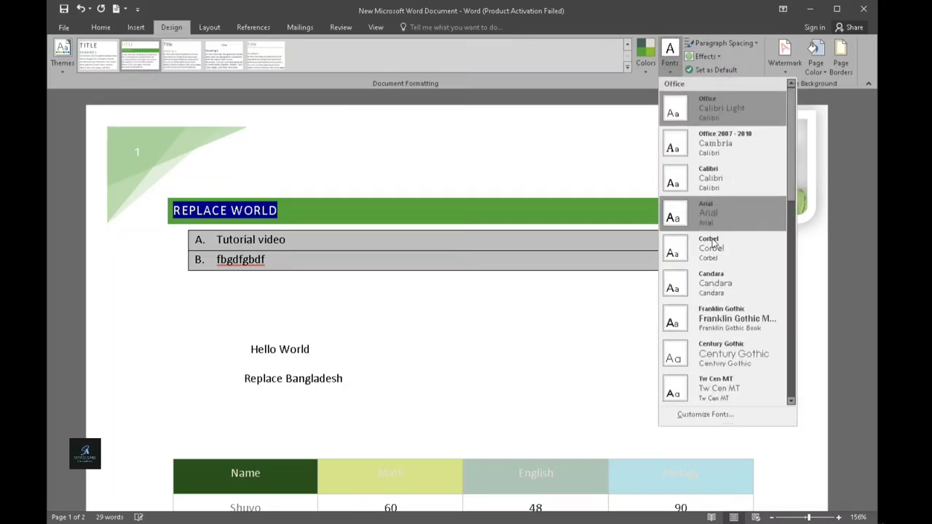
click(712, 244)
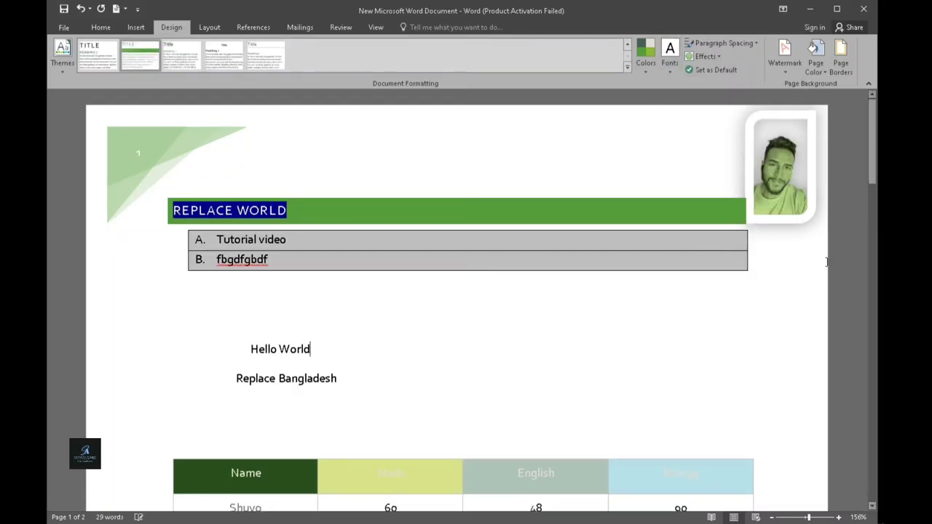
click(709, 60)
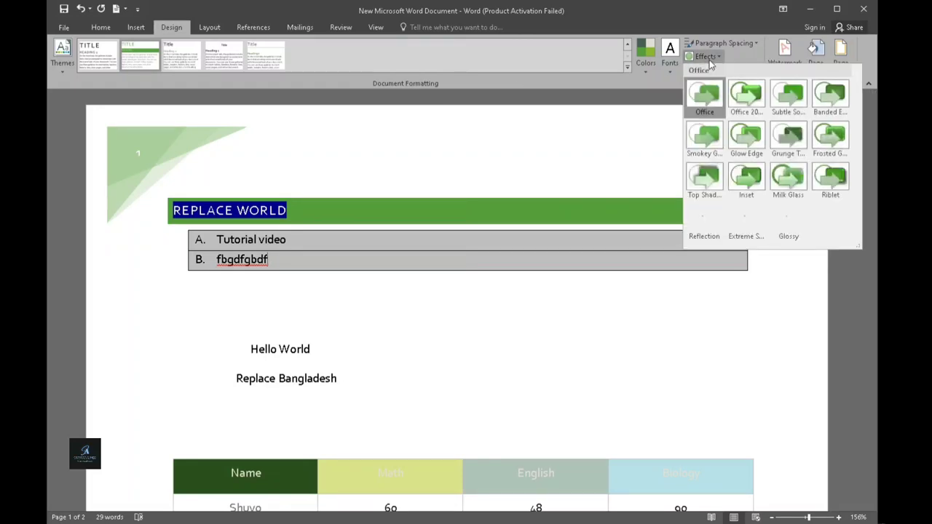
click(794, 148)
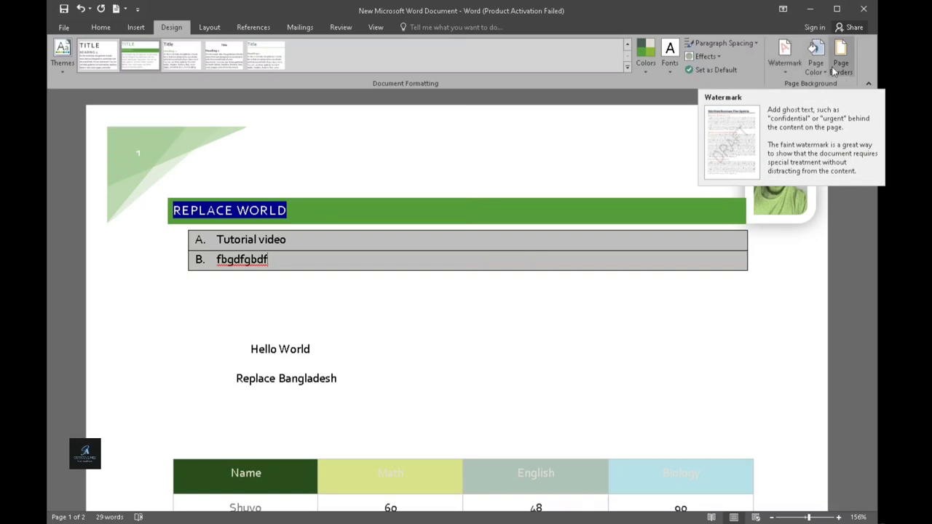
Apply the CONFIDENTIAL 1 diagonal watermark from the Watermark gallery
click(776, 73)
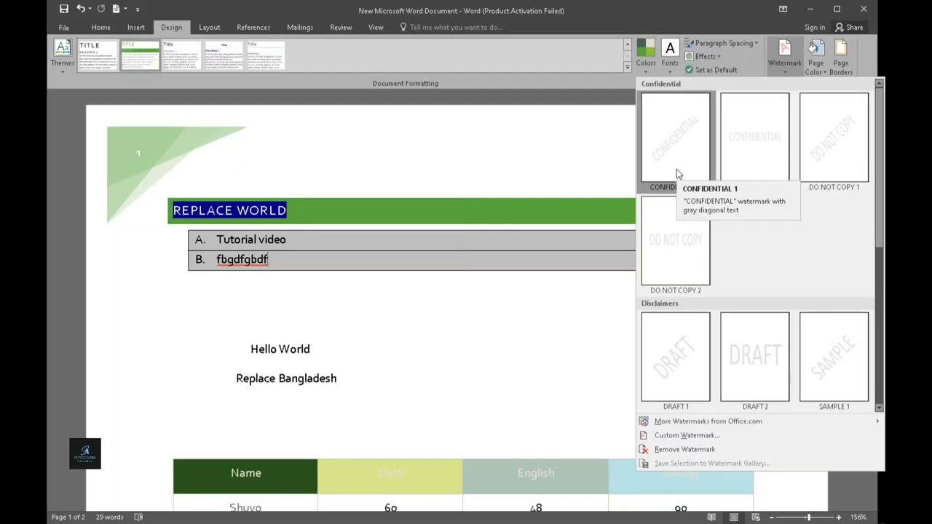
click(776, 58)
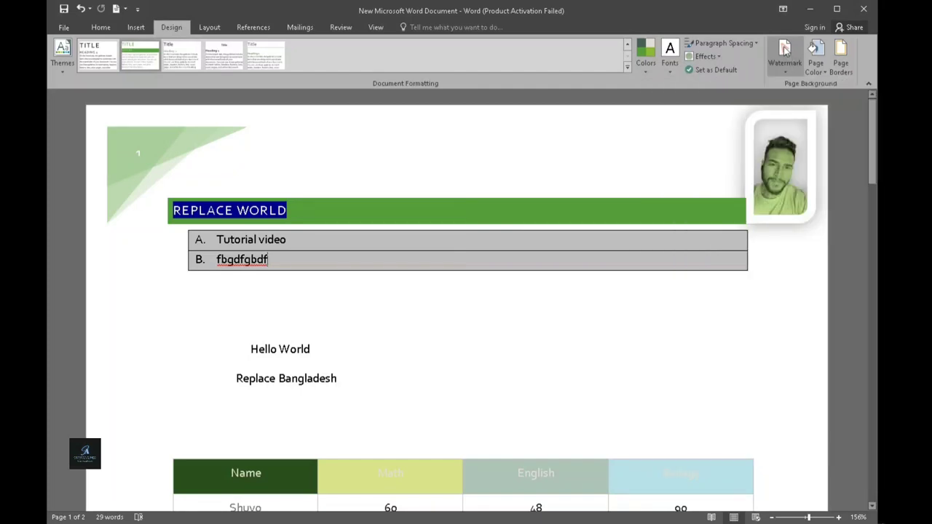
click(773, 61)
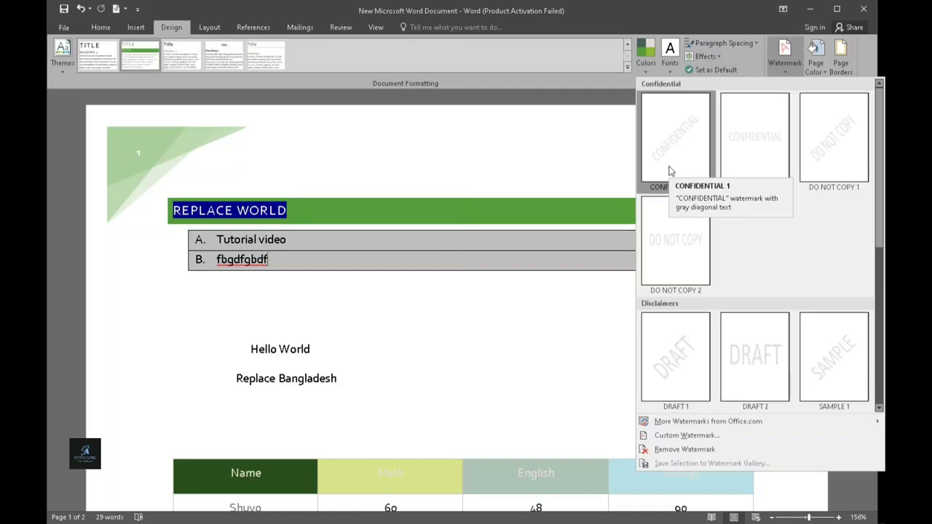
click(670, 170)
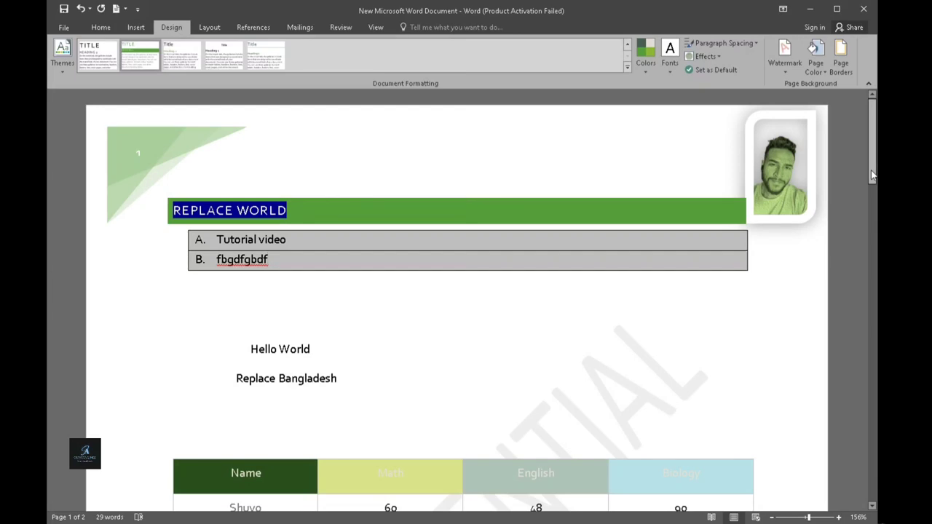
click(783, 72)
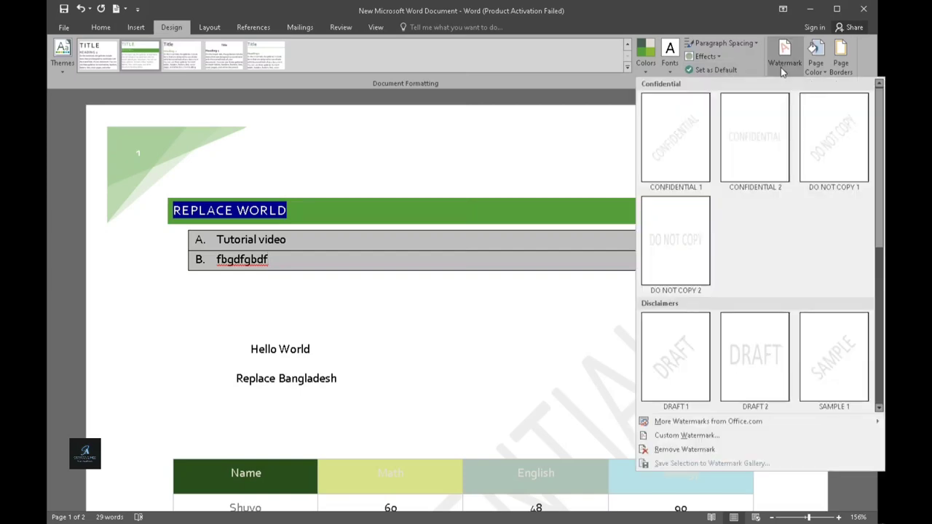
In Custom Watermark, preview a picture watermark using The Introduction image
click(677, 435)
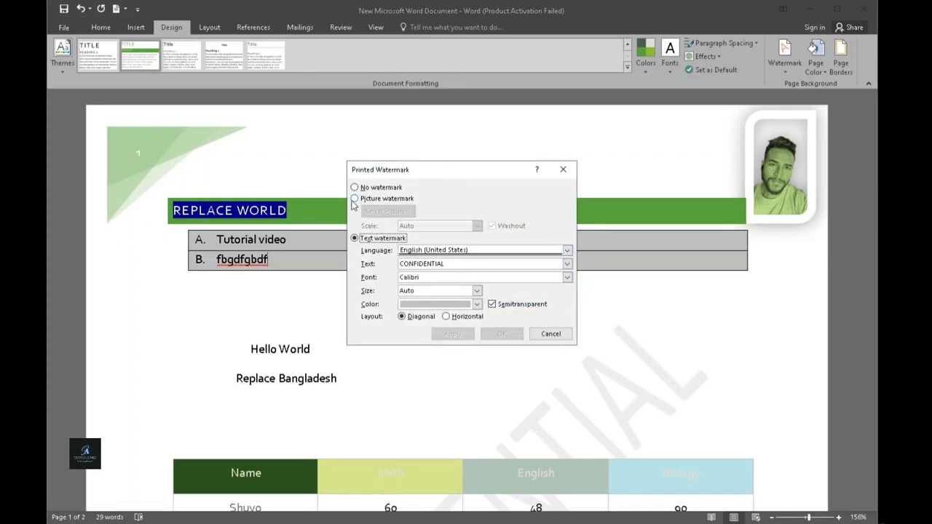
click(355, 199)
click(386, 211)
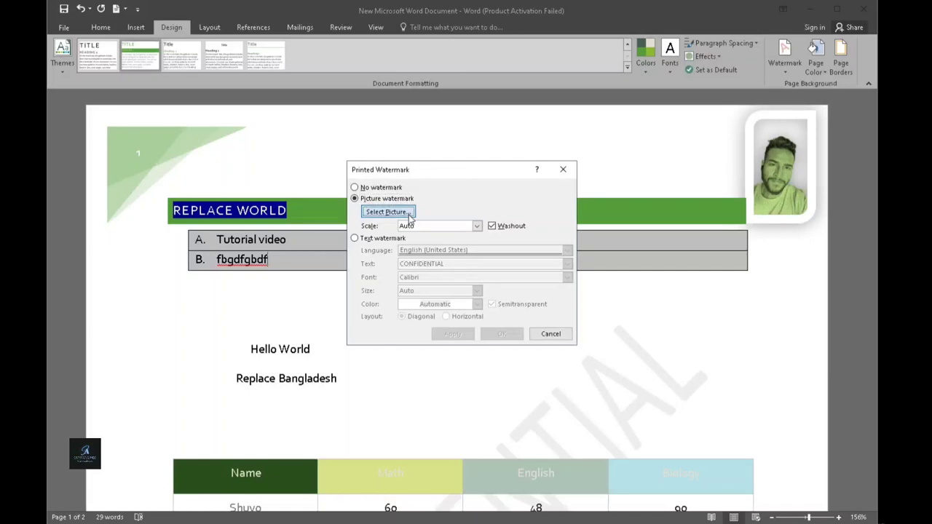
click(403, 203)
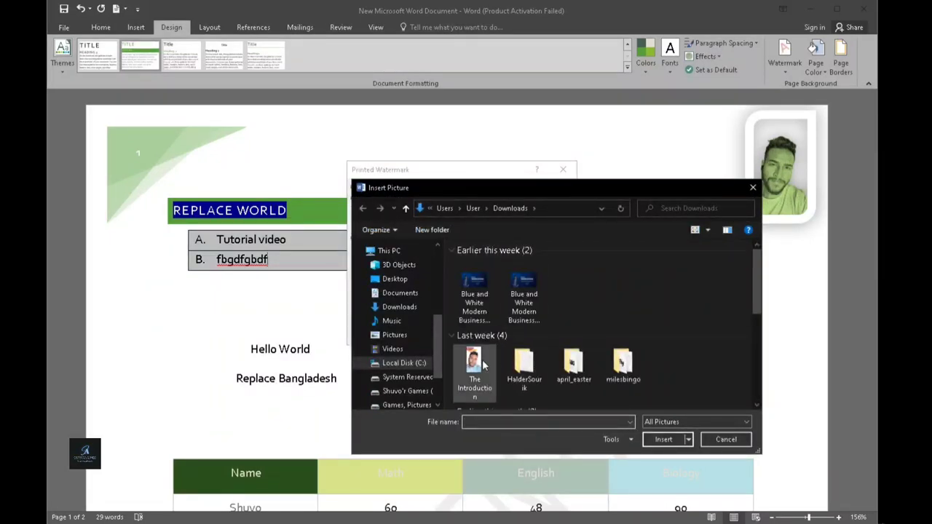
click(474, 368)
click(676, 439)
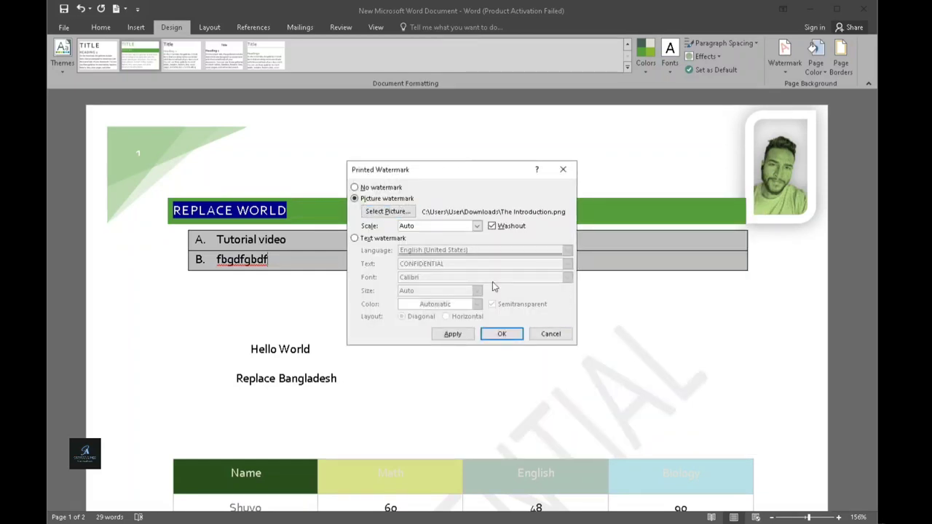
click(451, 333)
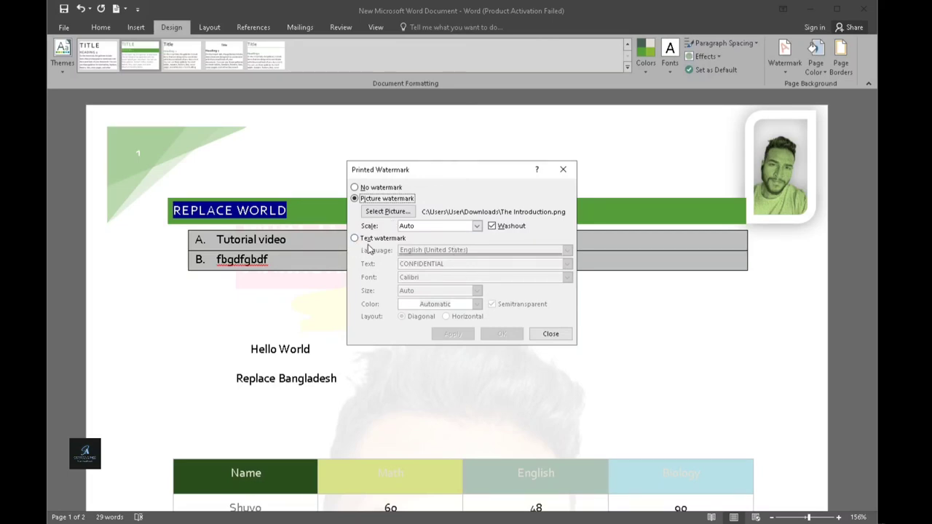
Switch to a text watermark reading 'Tutorial' and apply it to the page
click(355, 239)
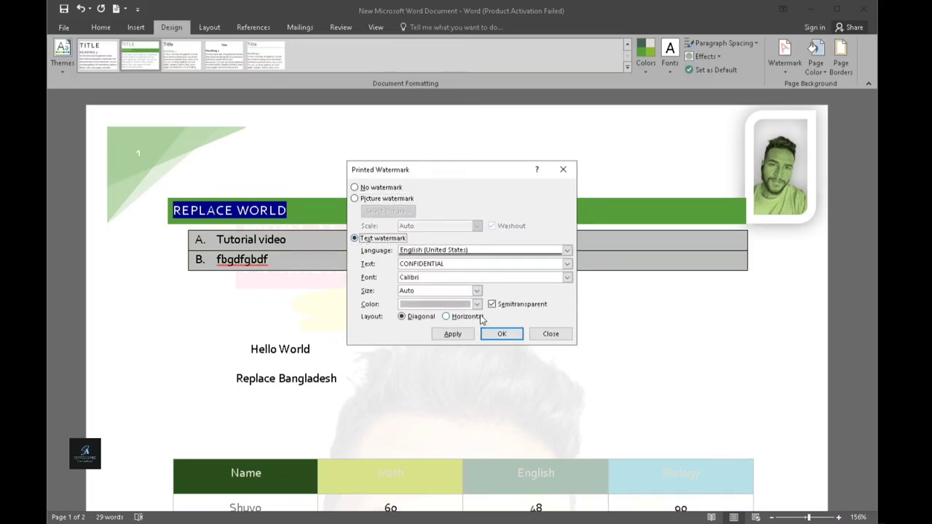
click(567, 265)
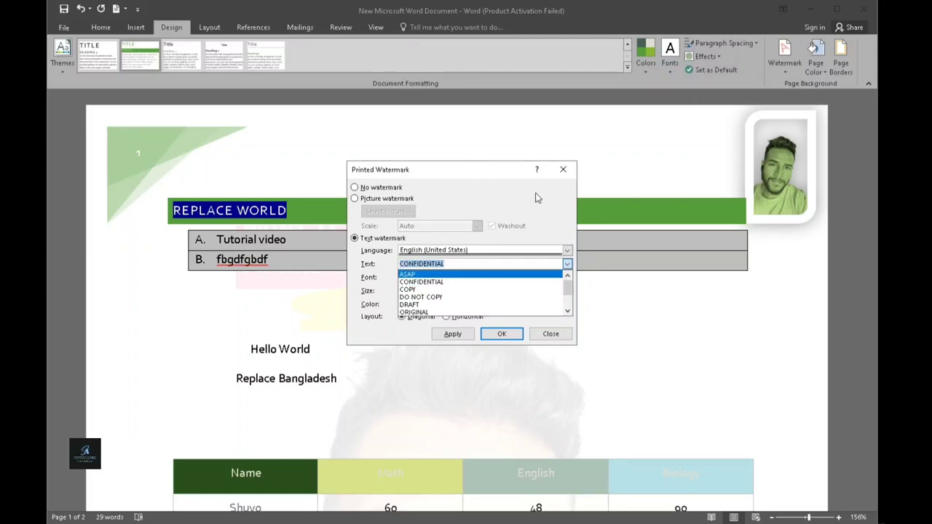
text(Tutorial)
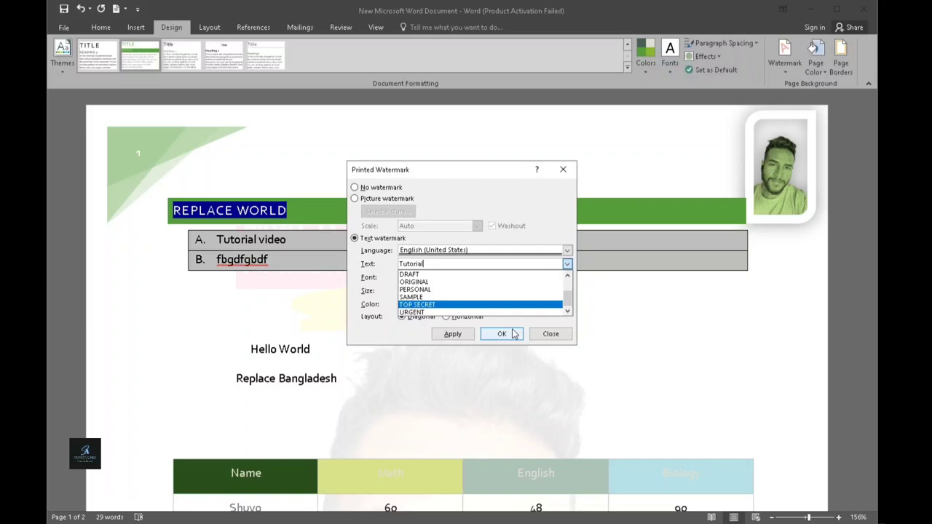
click(500, 333)
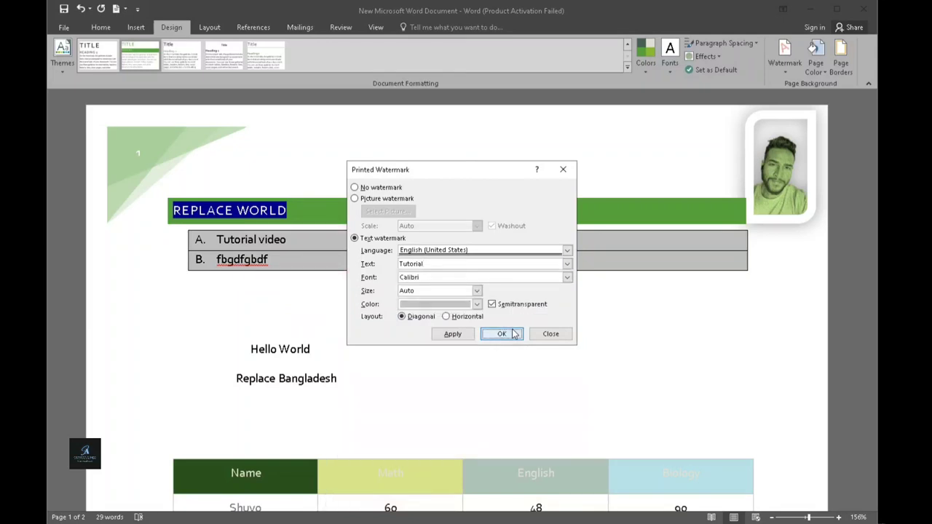
click(501, 334)
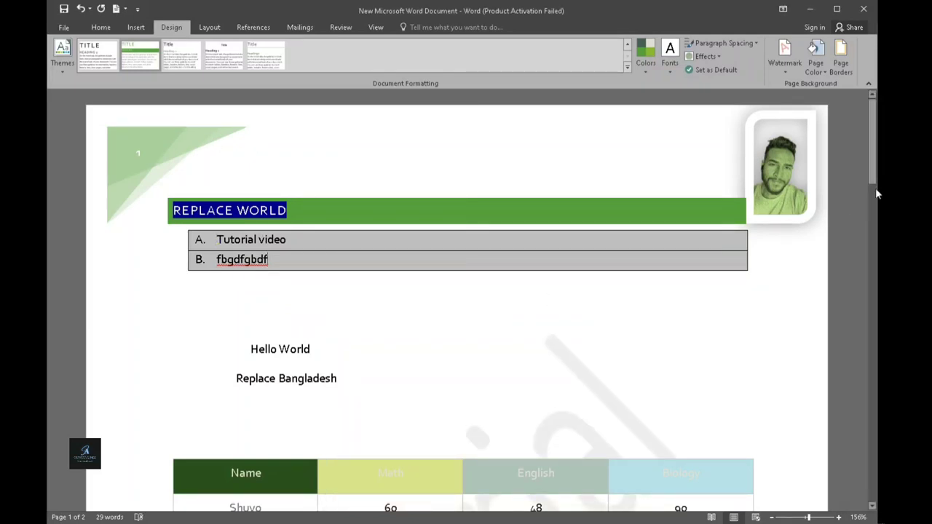
Apply a 3-D box page border in a thick 3 pt triple-line style to both pages
mouse_move(876, 191)
mouse_down()
mouse_move(854, 409)
mouse_move(856, 149)
mouse_up()
click(841, 65)
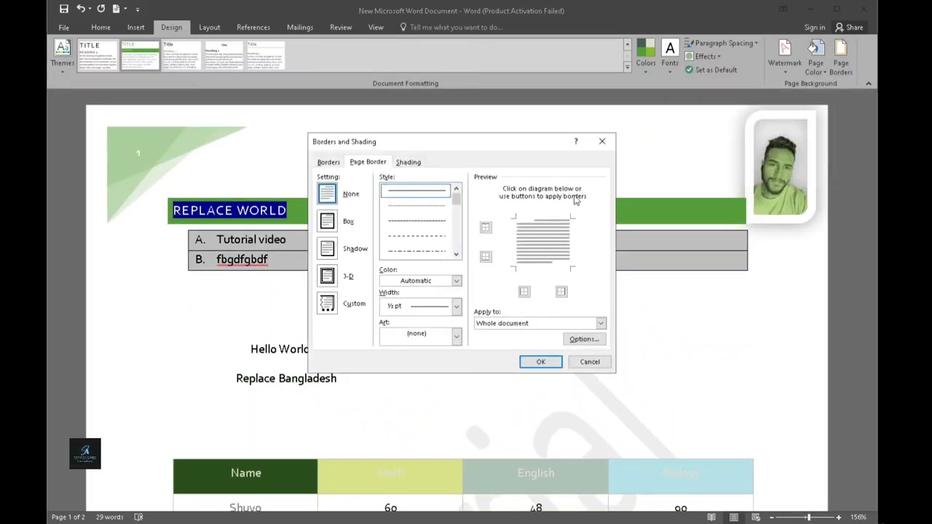
click(328, 222)
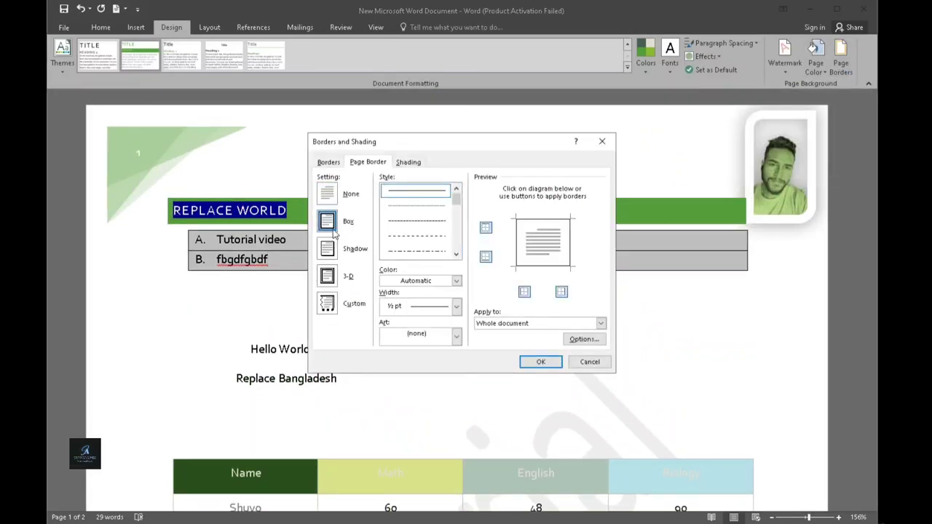
drag(456, 193, 456, 224)
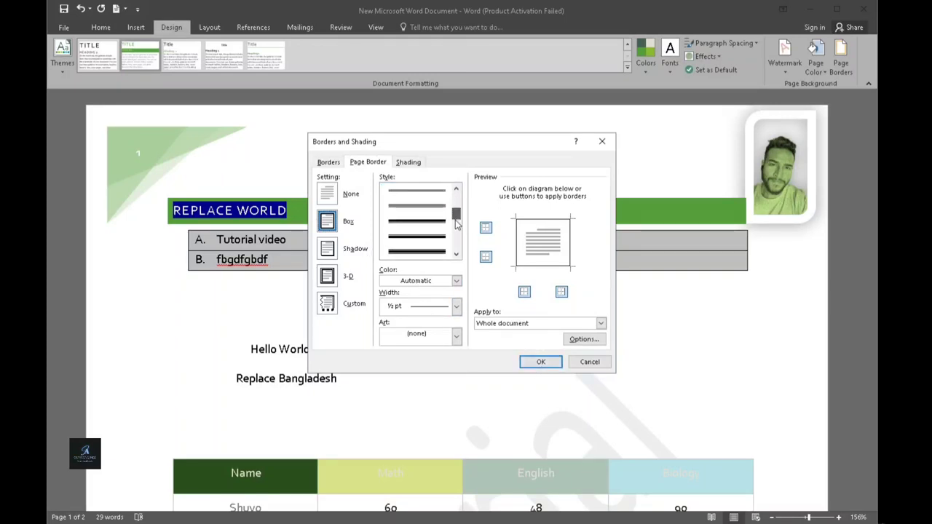
click(433, 228)
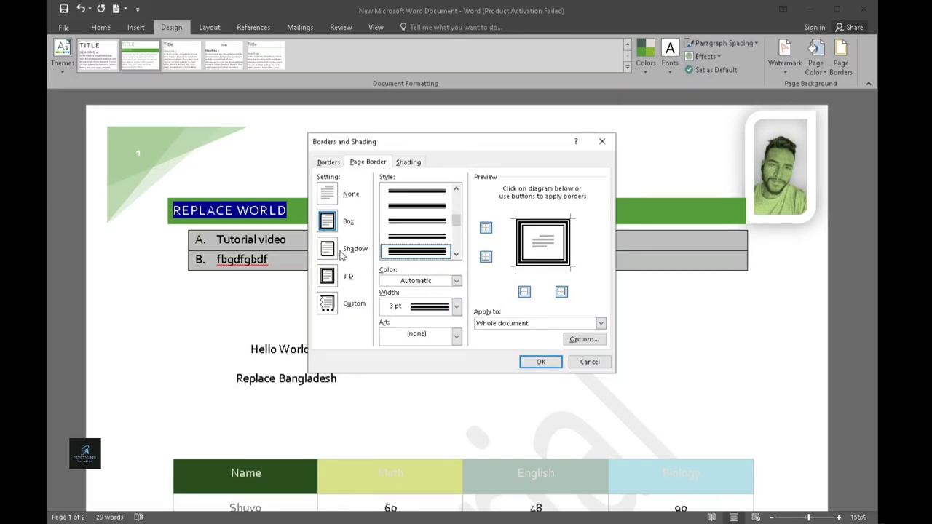
click(328, 277)
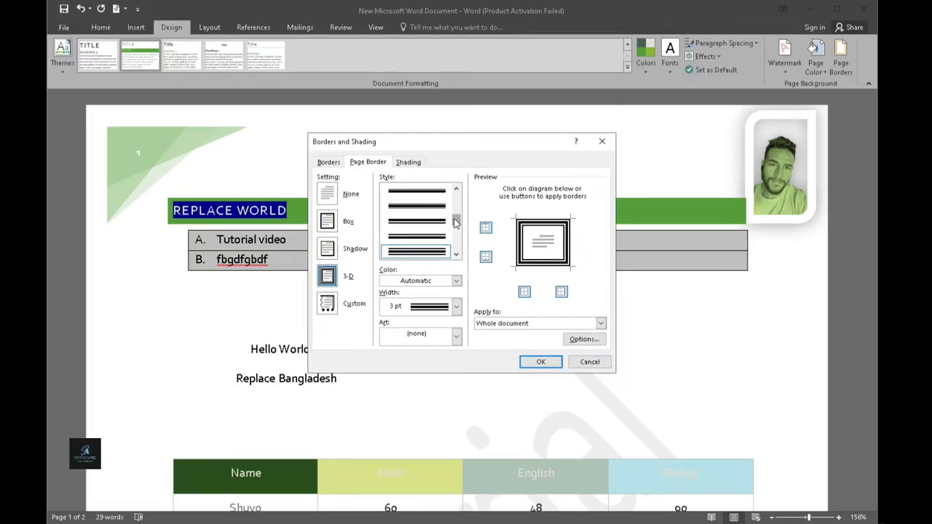
click(538, 362)
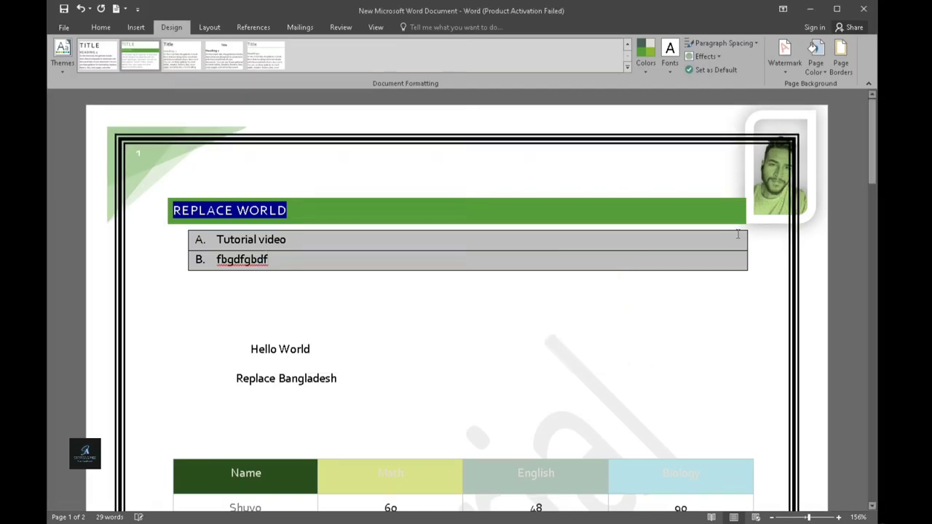
drag(876, 164, 872, 397)
click(806, 518)
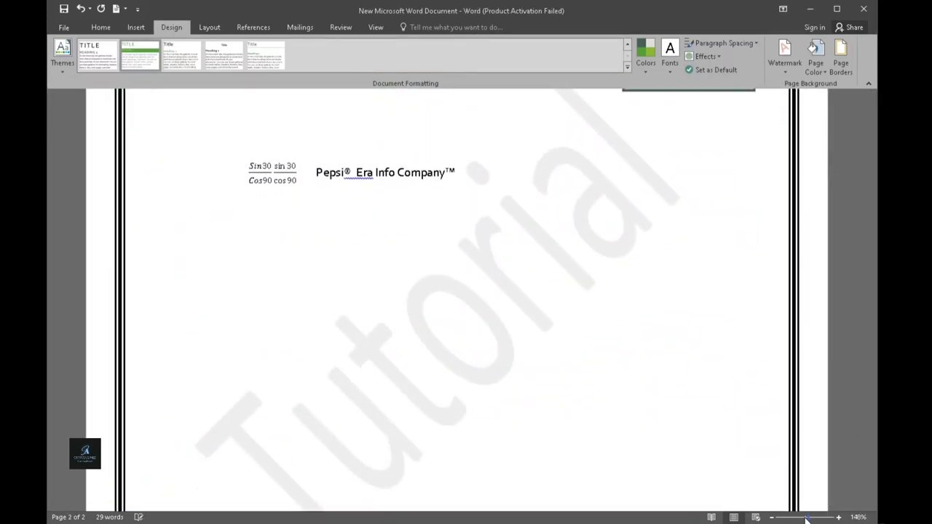
mouse_move(806, 518)
mouse_down()
mouse_move(796, 519)
mouse_move(805, 519)
mouse_up()
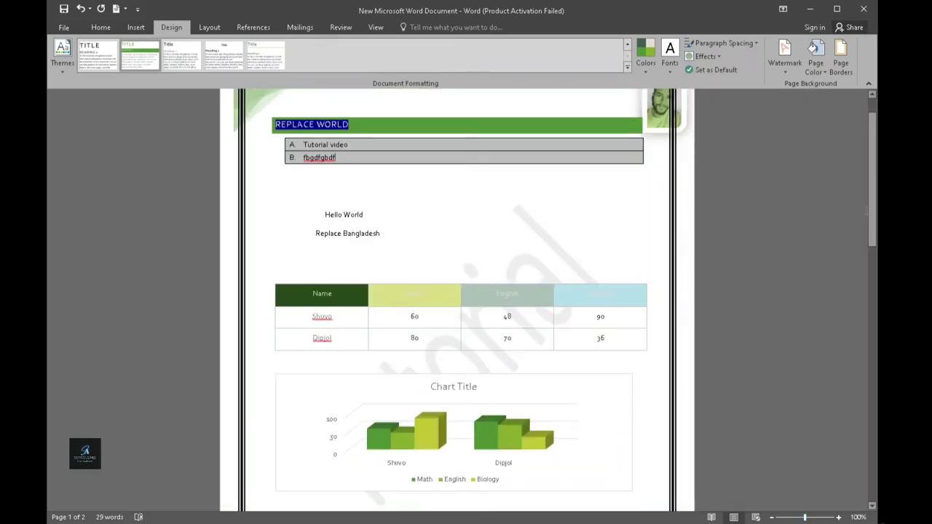
drag(871, 178, 871, 160)
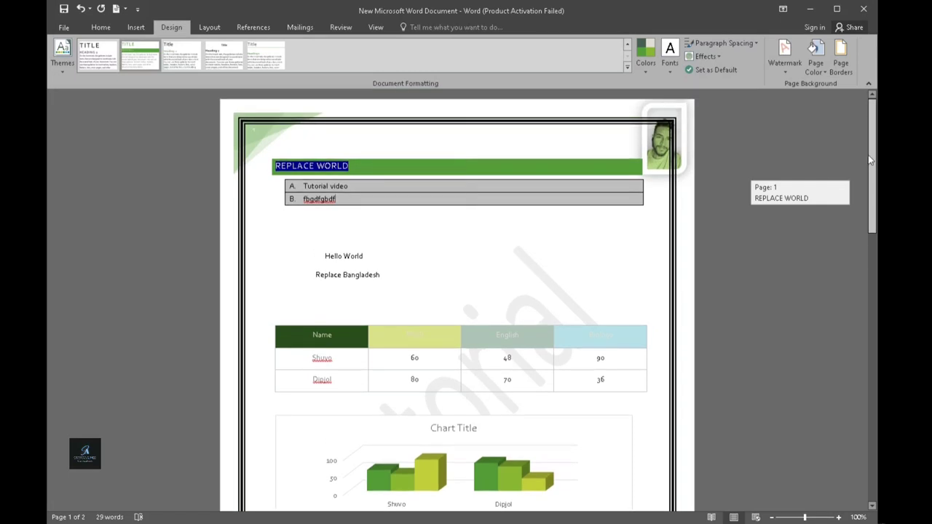
Enclose the 'Tutorial video' list paragraph in a shadowed box border
click(840, 64)
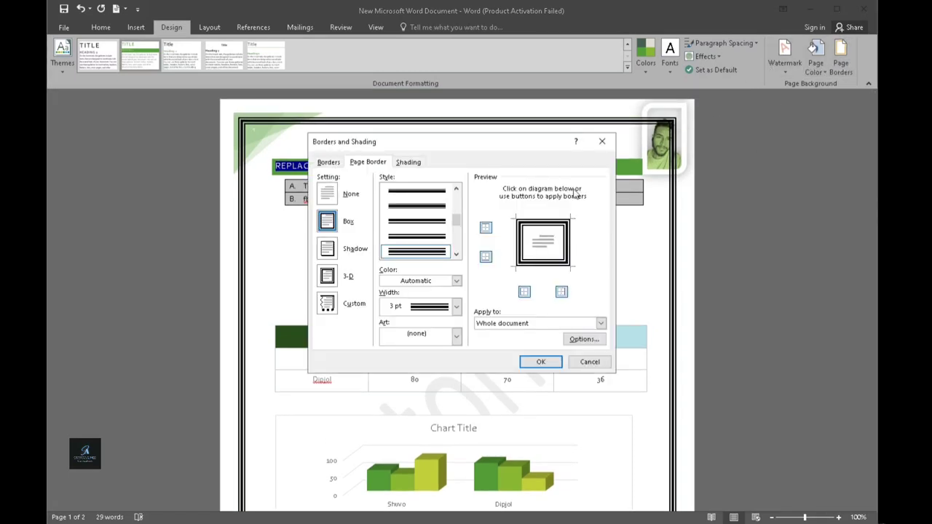
click(328, 163)
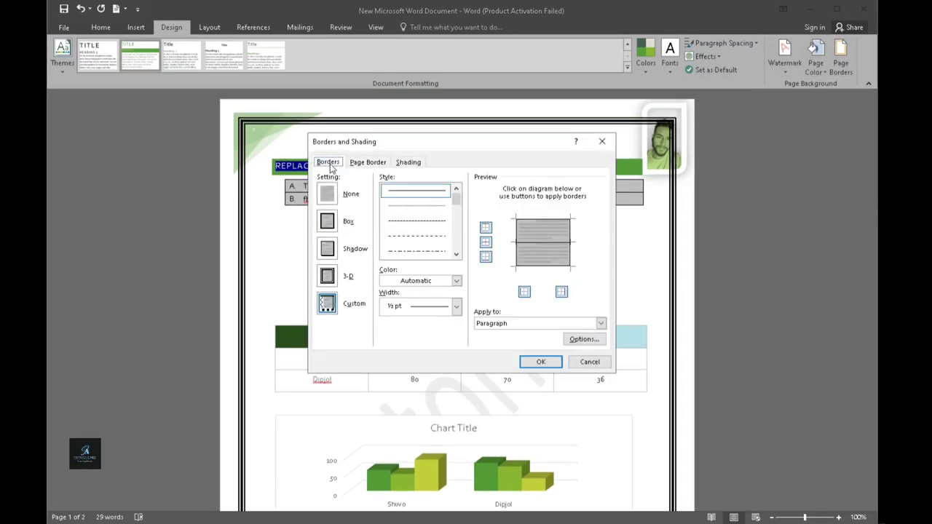
click(327, 249)
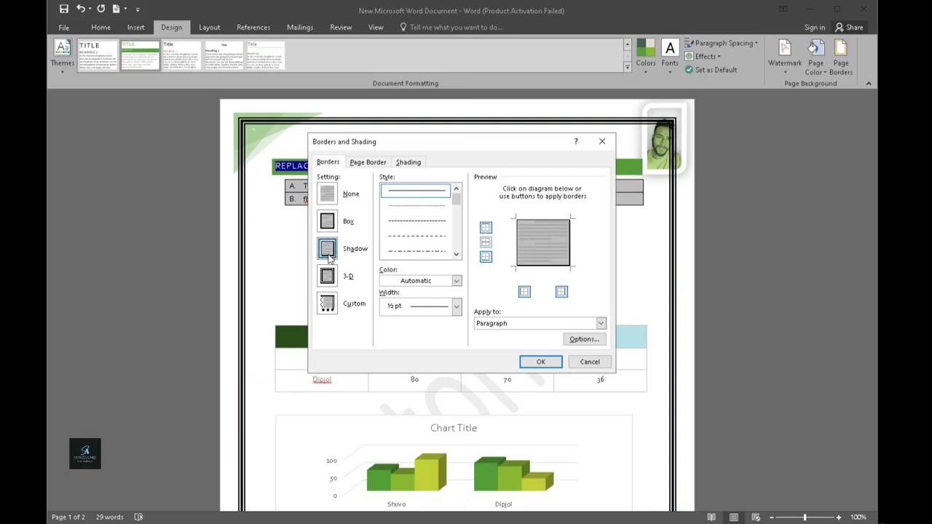
click(540, 361)
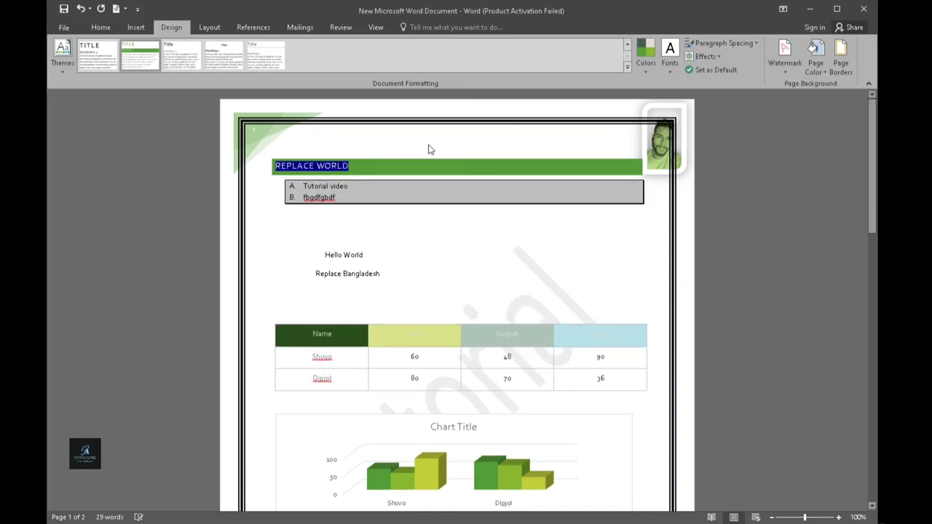
Change the page border to a single thick line style
drag(339, 197, 287, 198)
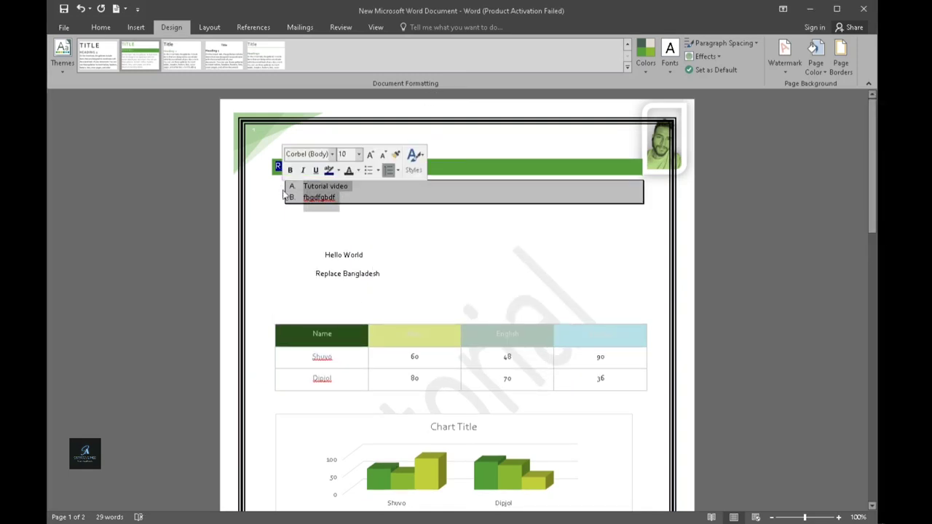
click(402, 356)
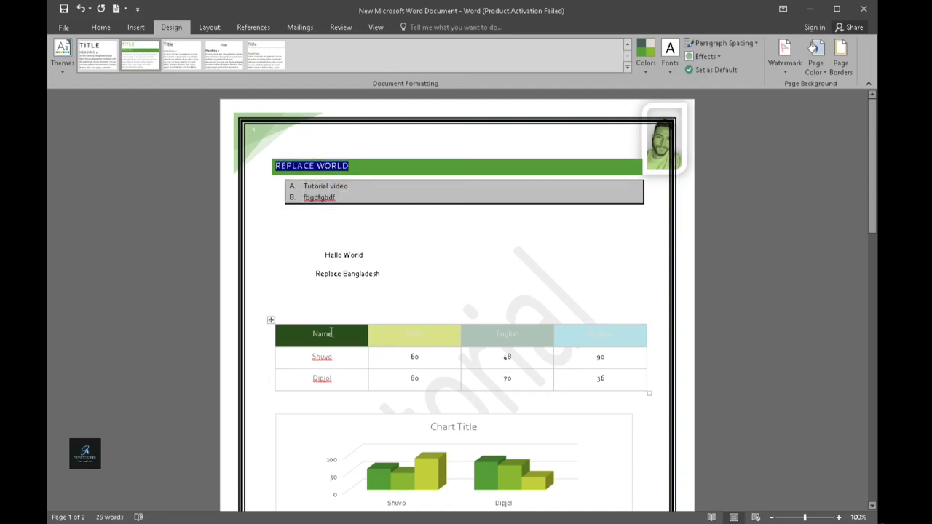
drag(331, 332, 593, 379)
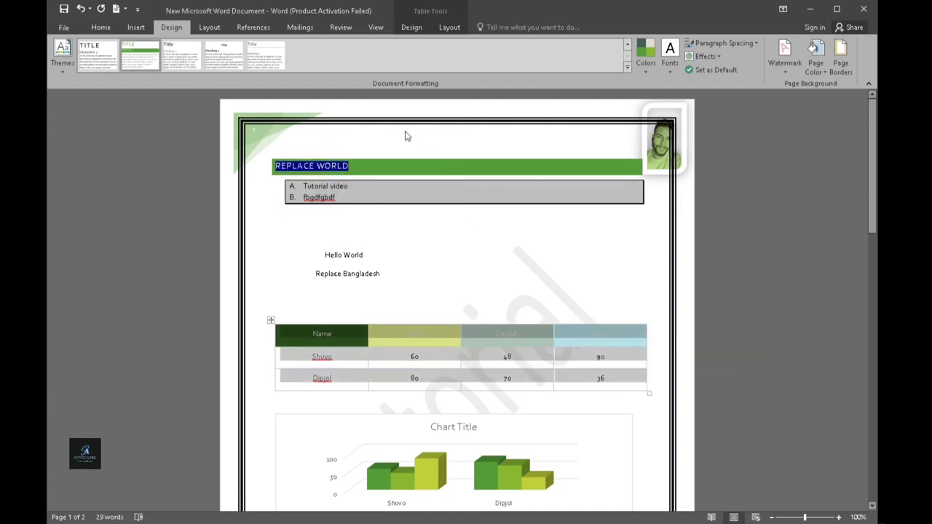
click(838, 48)
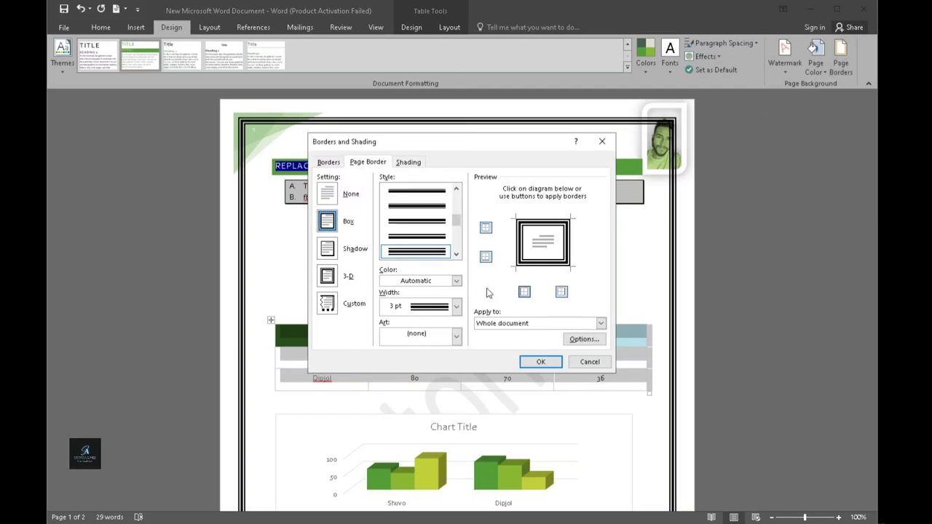
click(444, 226)
click(539, 362)
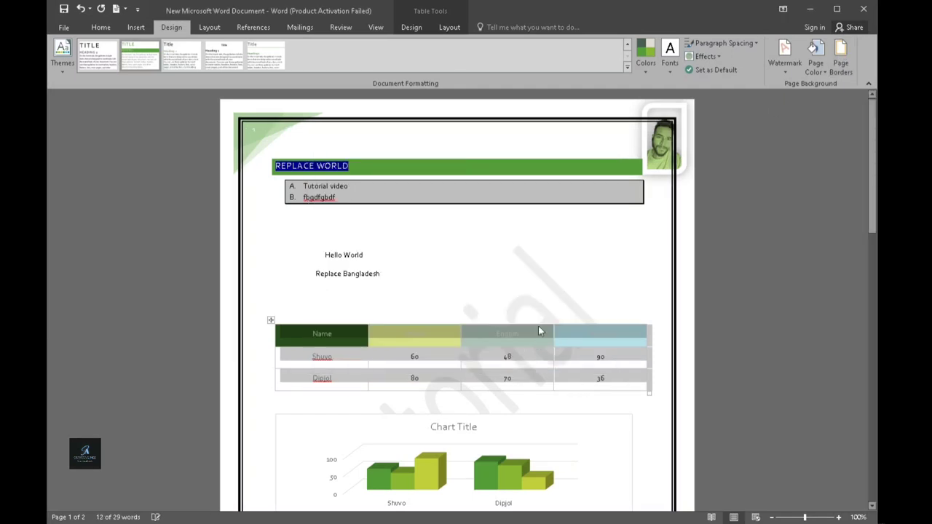
Shade the Replace Bangladesh paragraph with an olive-green fill
click(545, 286)
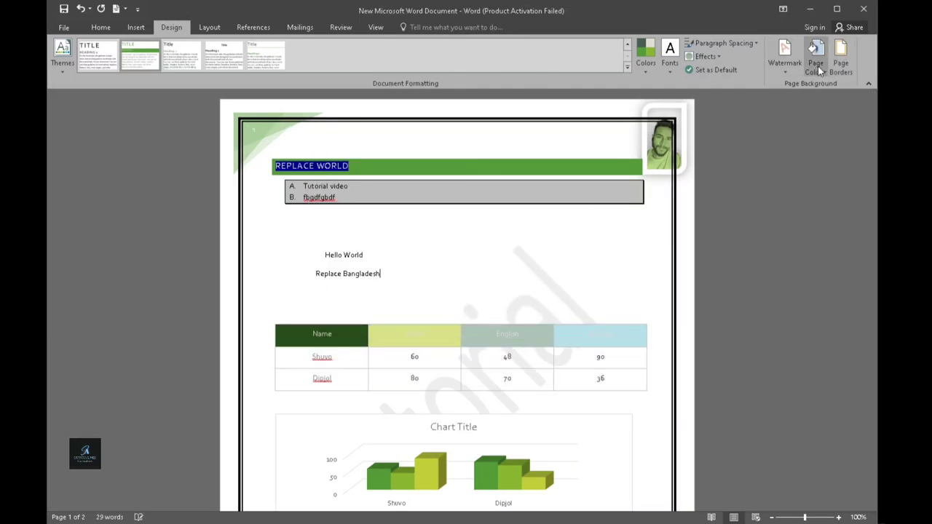
click(840, 63)
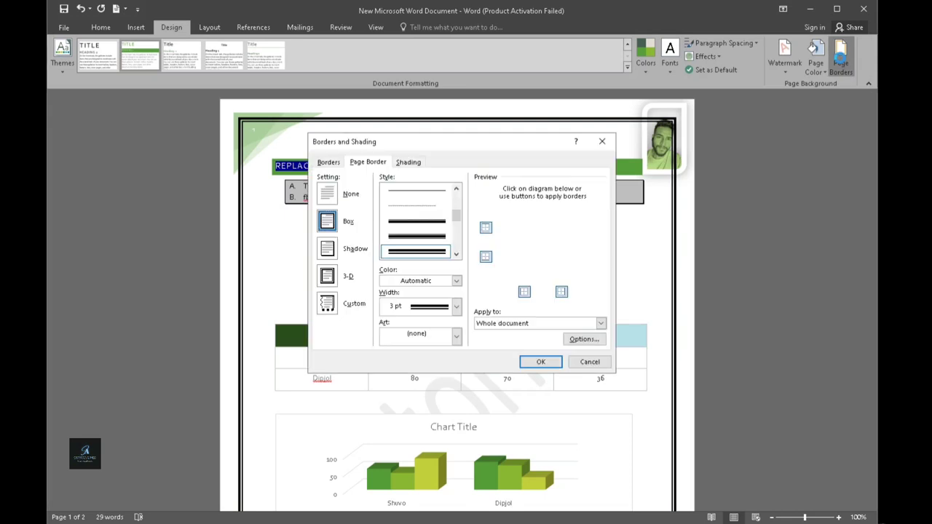
click(415, 163)
click(386, 190)
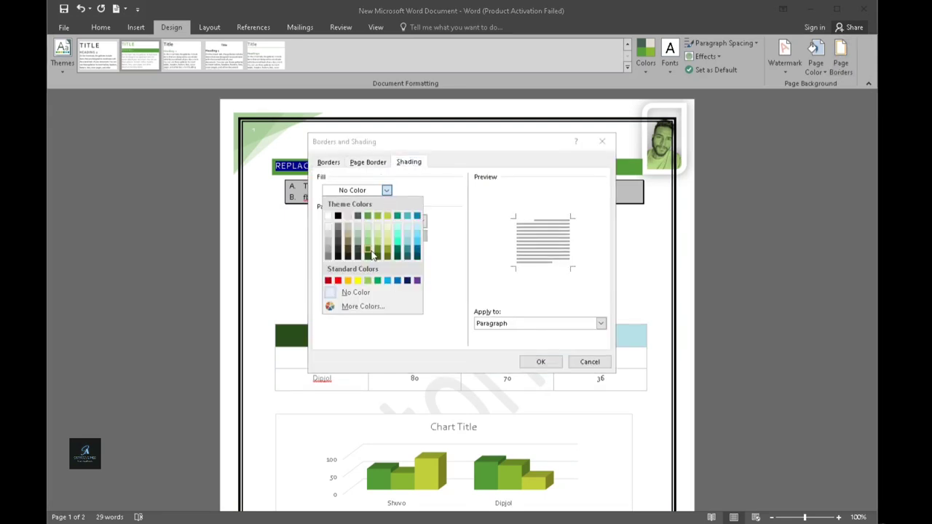
click(387, 250)
click(539, 362)
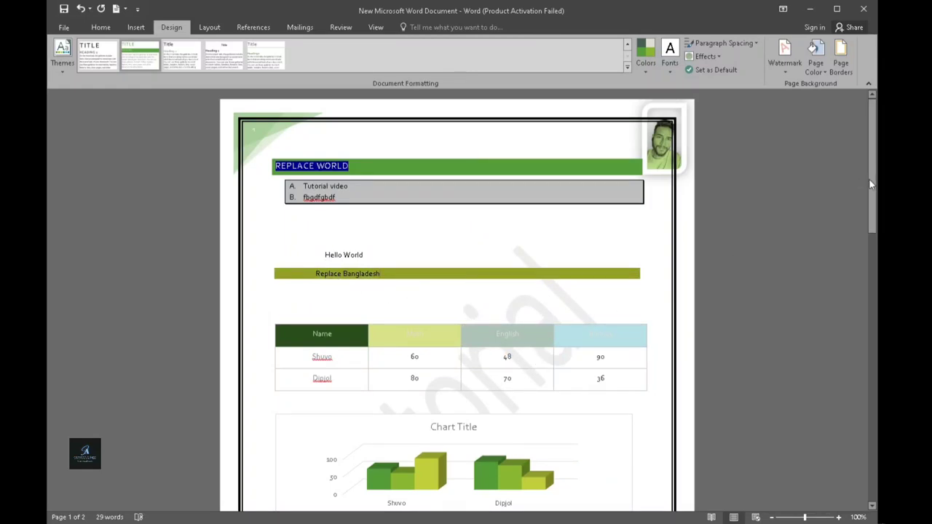
drag(871, 184, 856, 147)
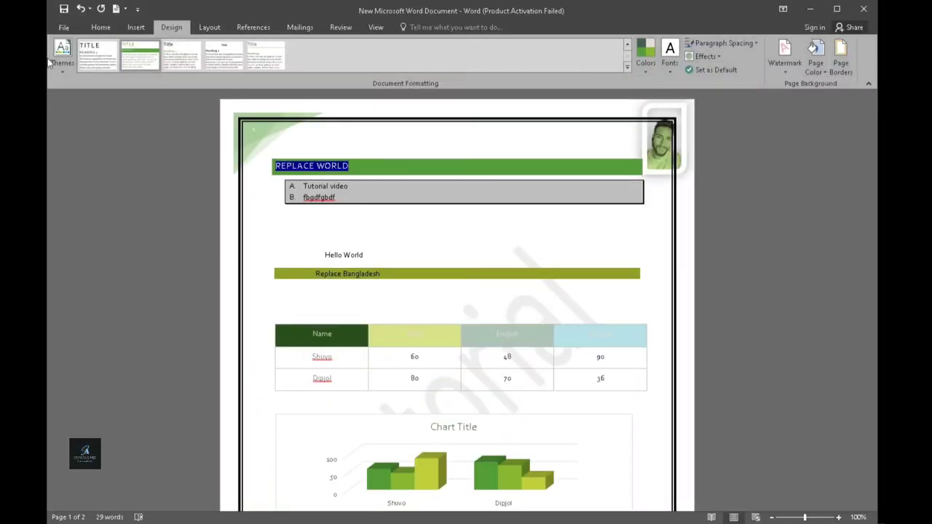
Try Narrow margins, then settle on Moderate margins (0.75" left/right, 1" top/bottom)
click(214, 29)
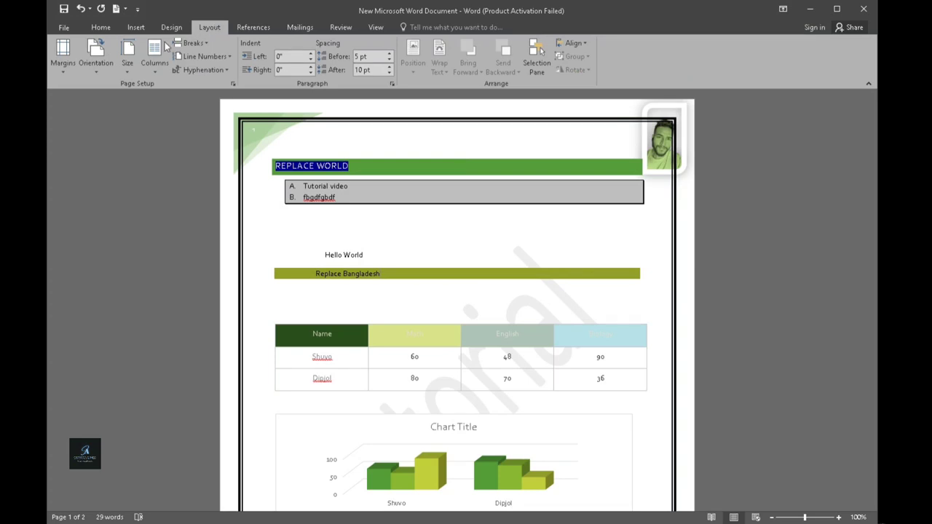
click(63, 58)
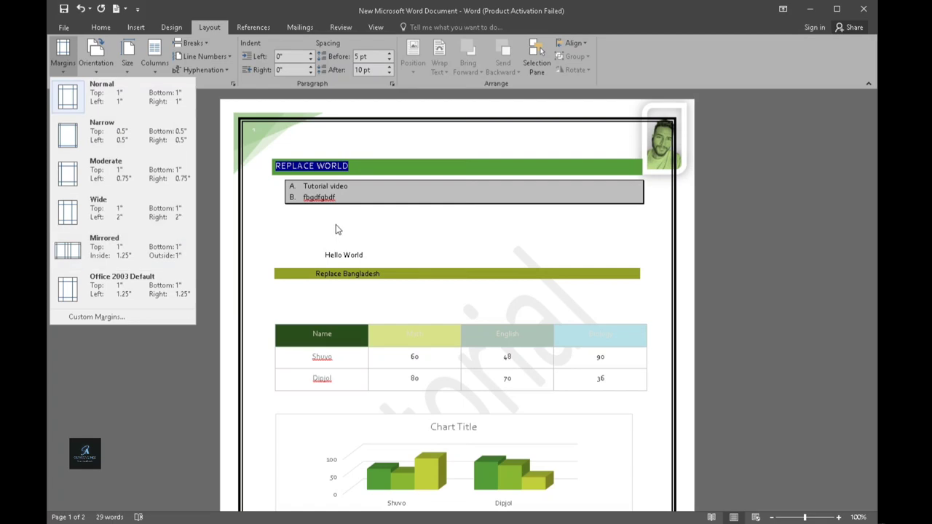
click(80, 143)
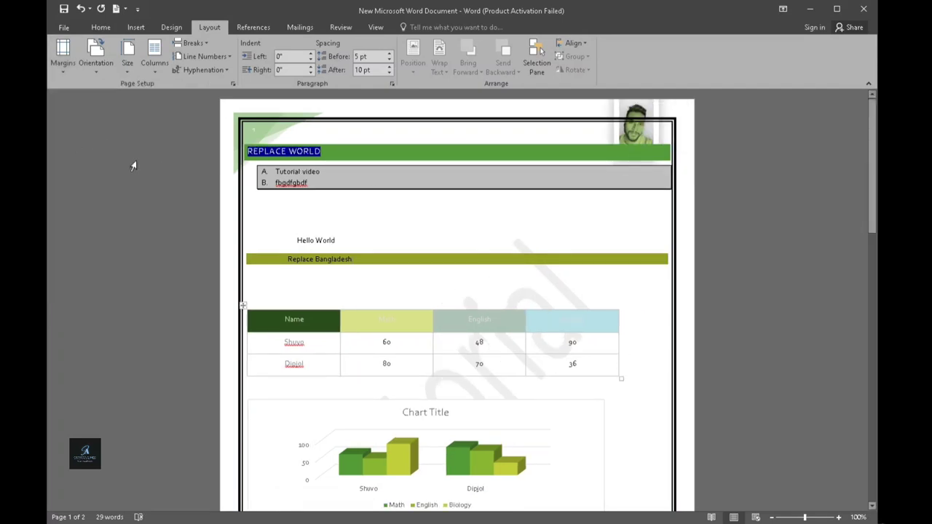
click(65, 62)
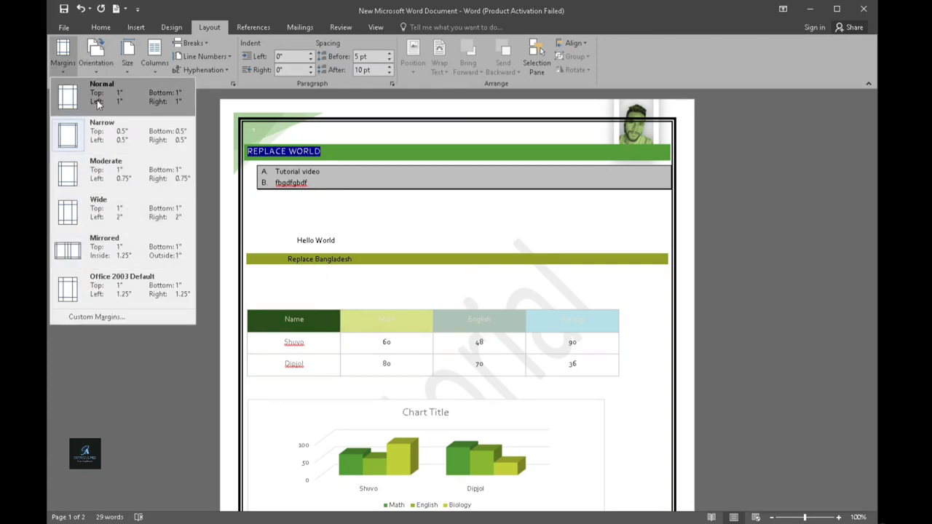
click(107, 180)
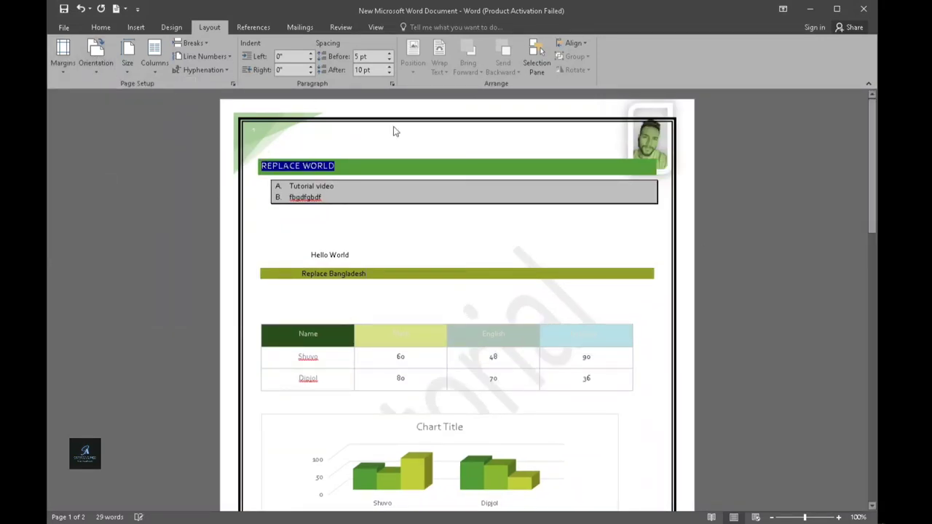
click(103, 73)
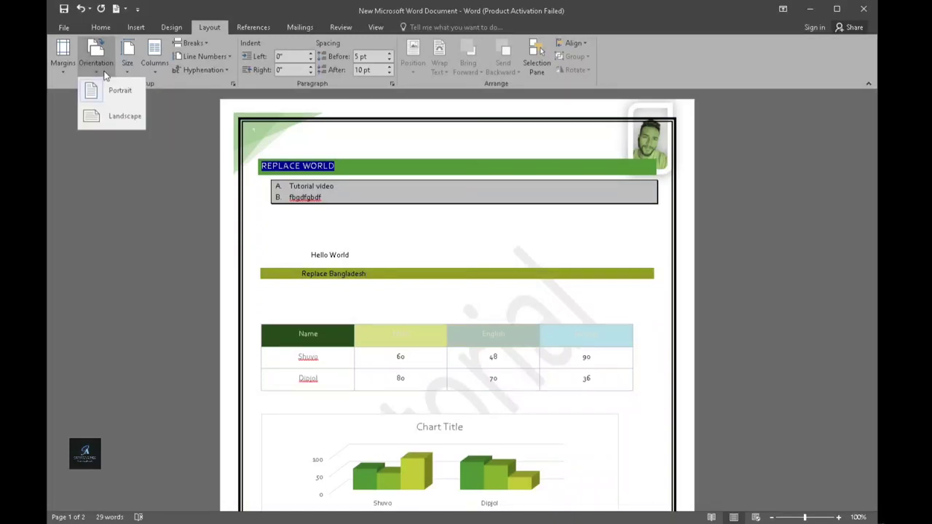
click(110, 121)
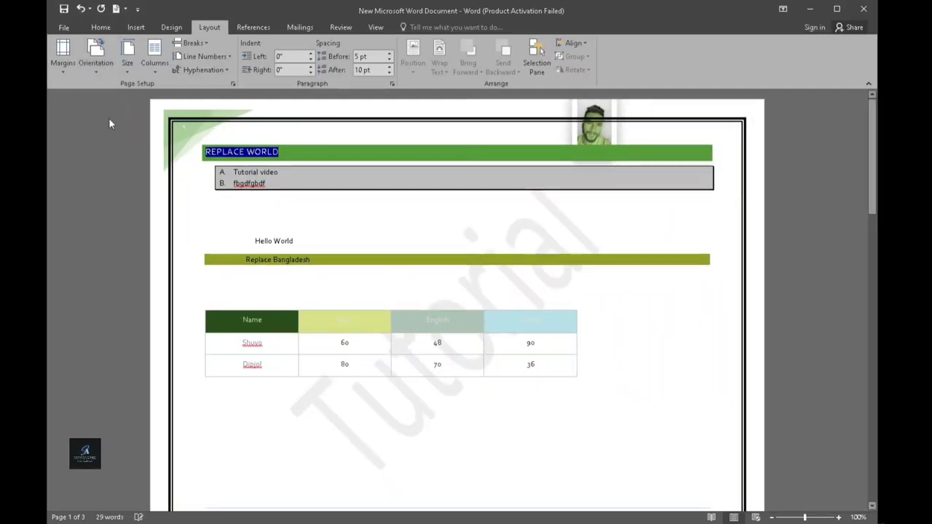
click(95, 57)
click(98, 99)
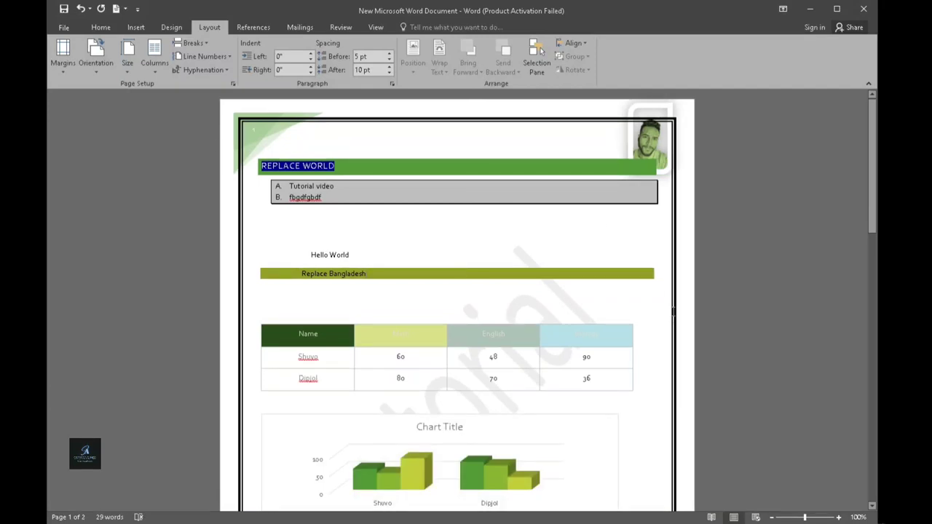
mouse_move(872, 157)
mouse_down()
mouse_move(878, 184)
mouse_move(875, 146)
mouse_up()
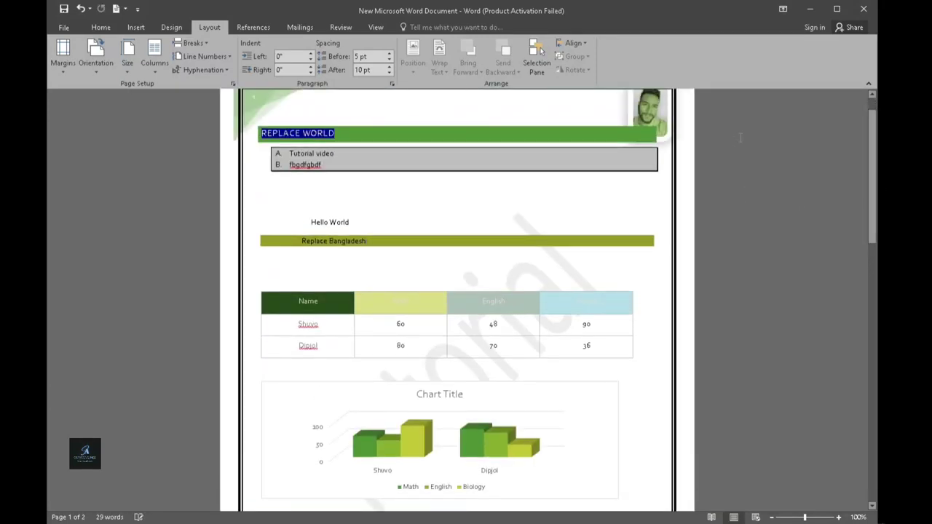
Cycle the paper size through A4, Letter and Statement, ending back on Letter
click(124, 65)
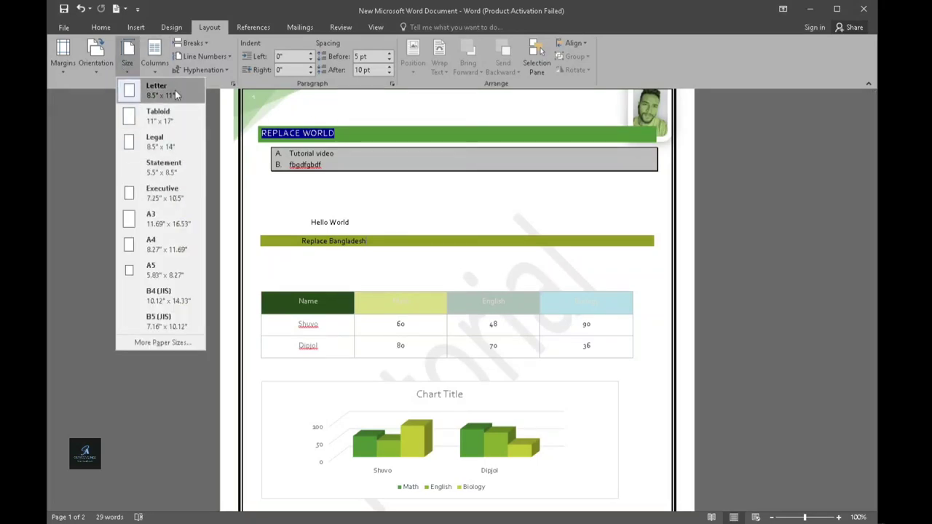
click(175, 249)
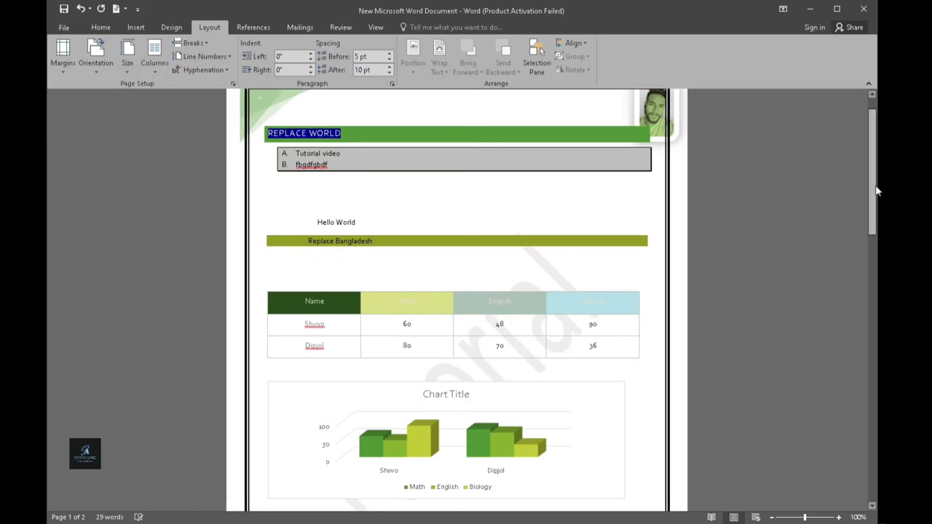
mouse_move(873, 191)
mouse_down()
mouse_move(873, 278)
mouse_move(874, 177)
mouse_up()
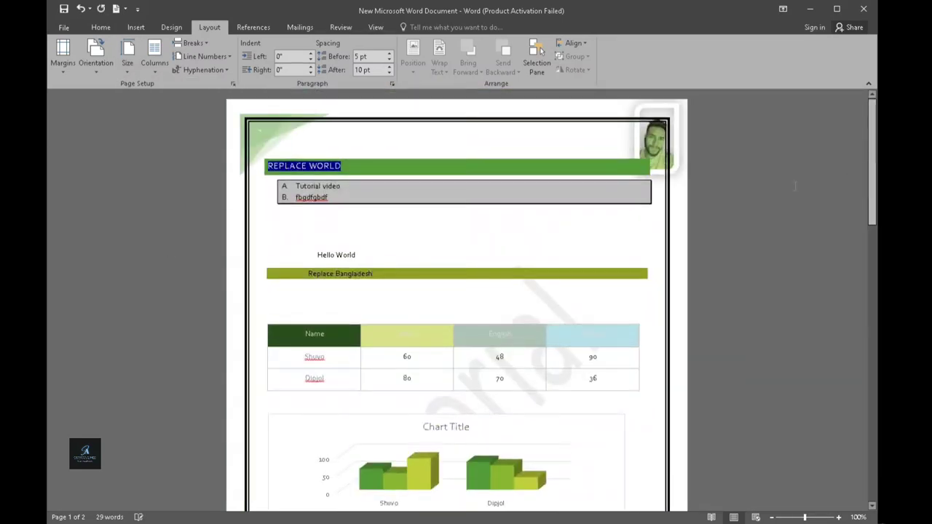
click(128, 70)
click(156, 85)
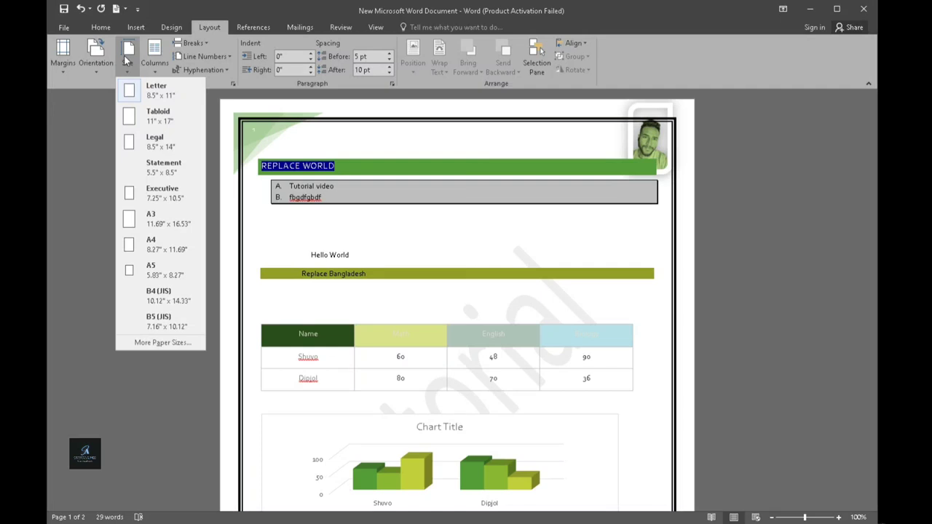
click(167, 167)
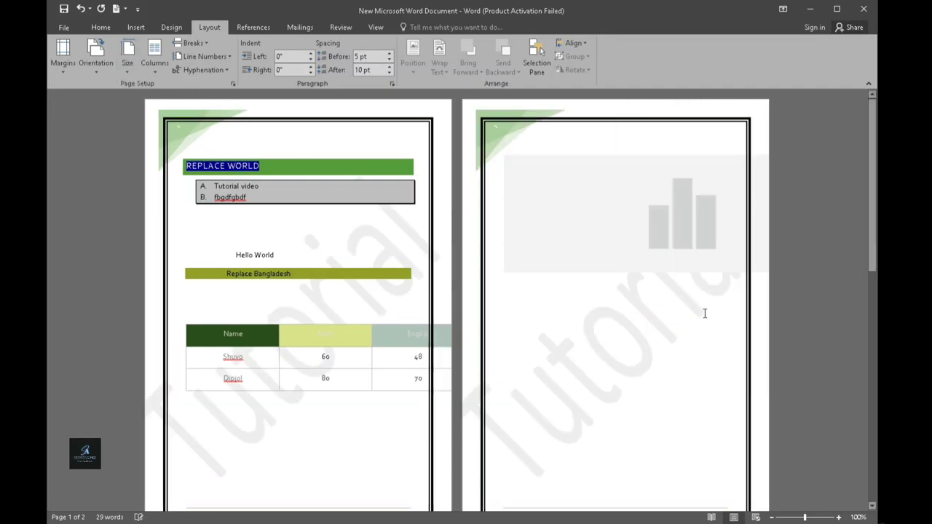
drag(870, 215, 871, 323)
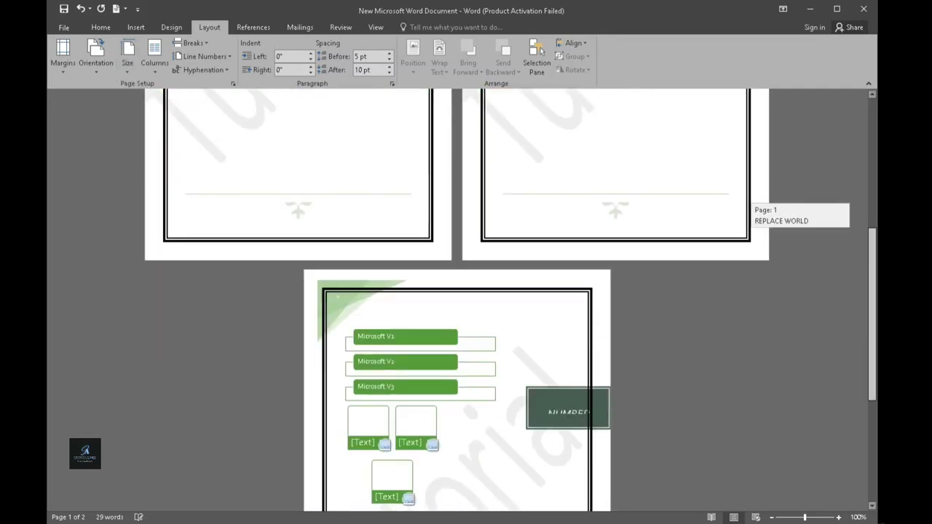
drag(870, 215, 871, 102)
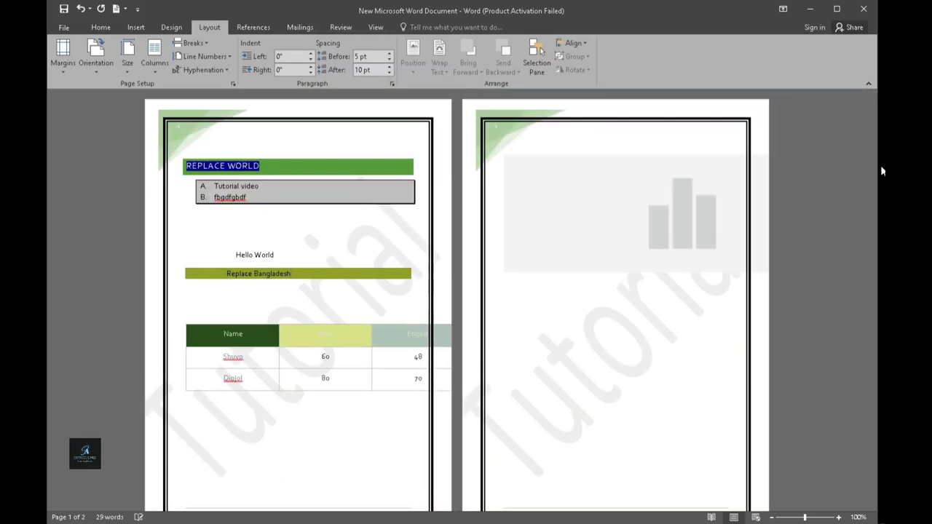
click(130, 63)
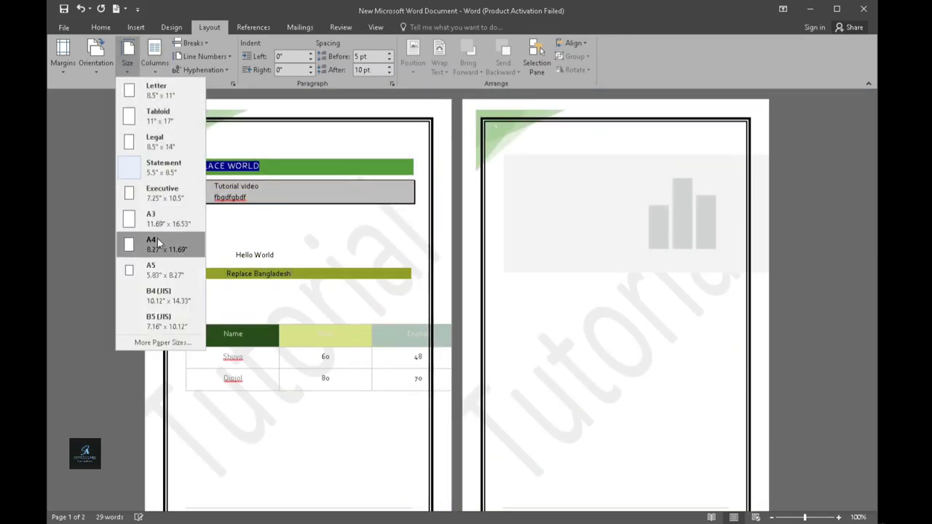
click(165, 86)
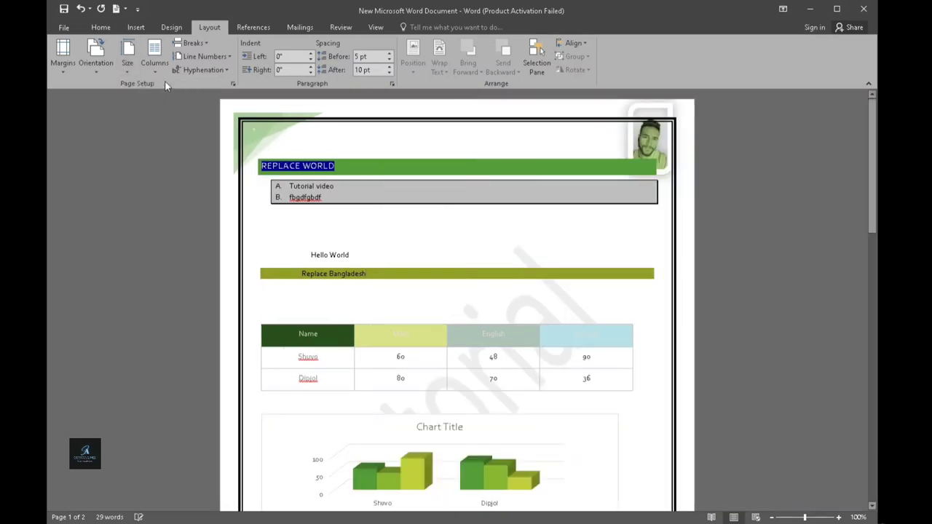
click(153, 62)
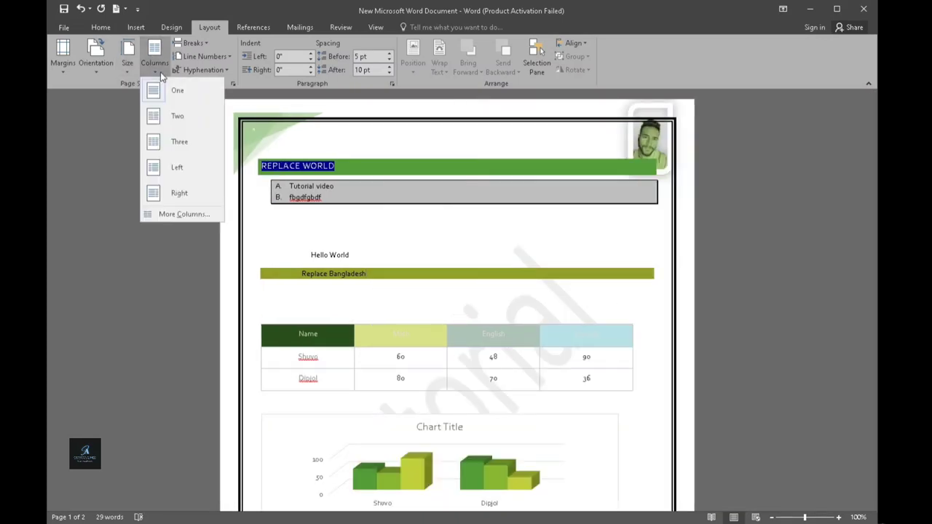
click(176, 137)
mouse_move(872, 207)
mouse_down()
mouse_move(872, 439)
mouse_move(872, 145)
mouse_up()
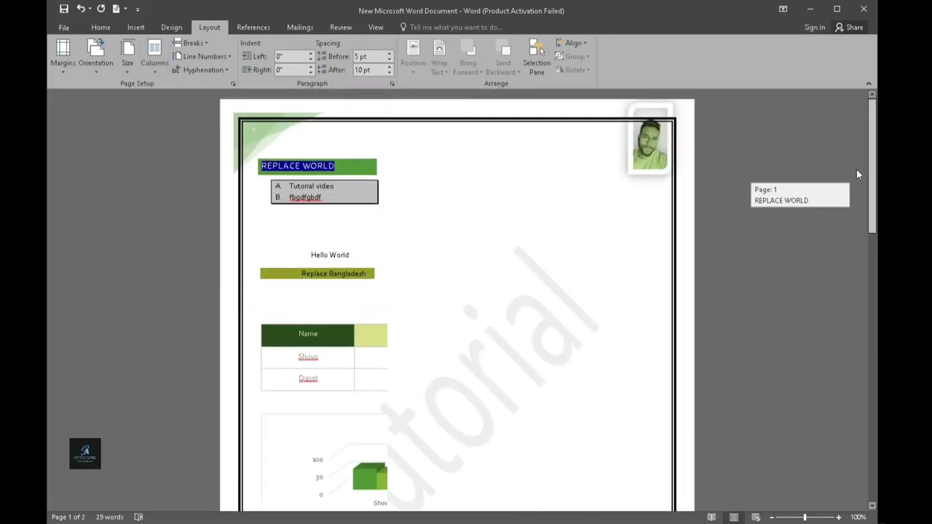
click(655, 153)
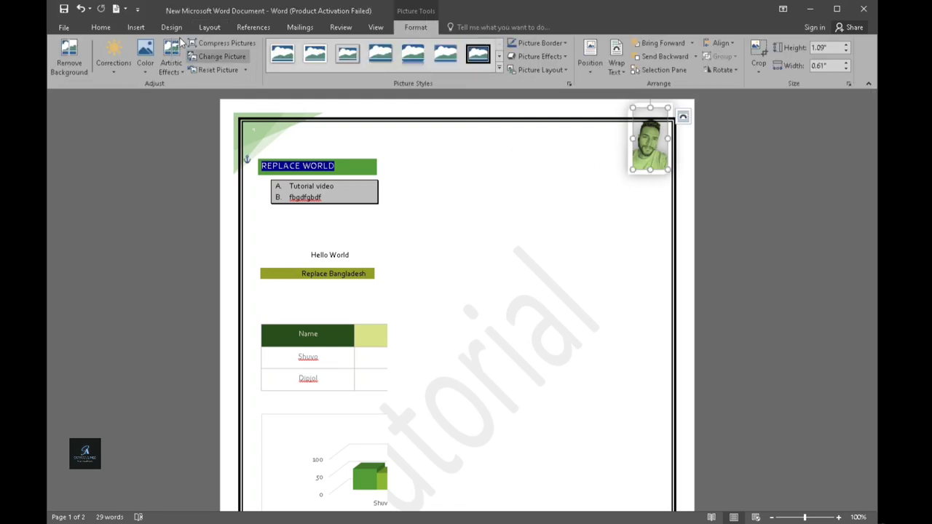
click(209, 28)
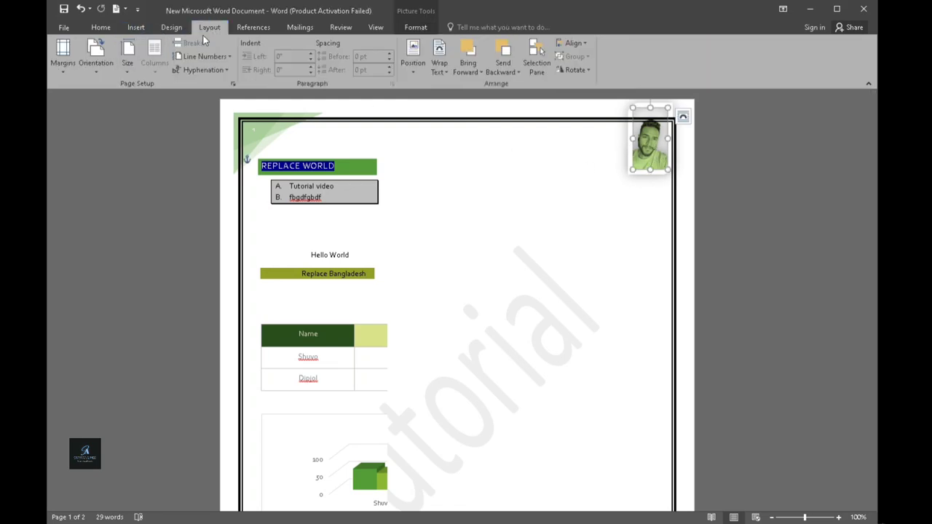
click(476, 138)
click(155, 57)
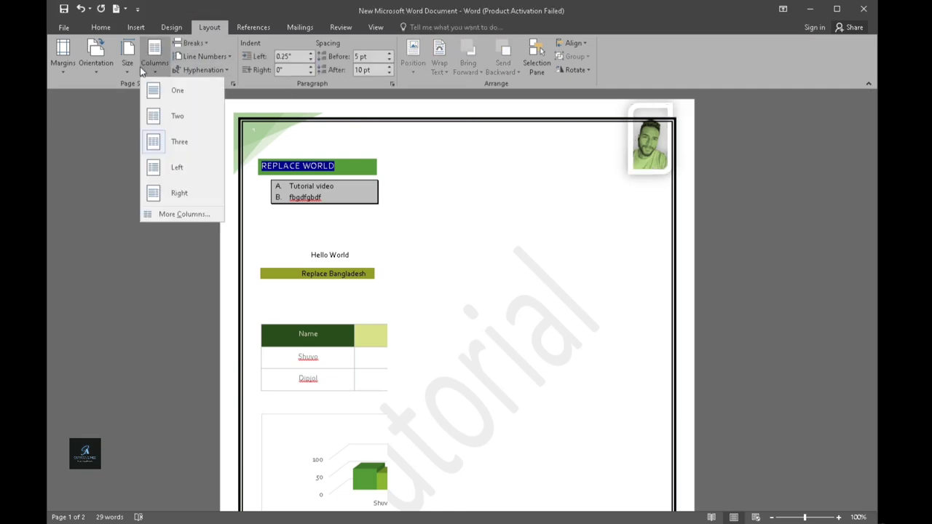
click(169, 94)
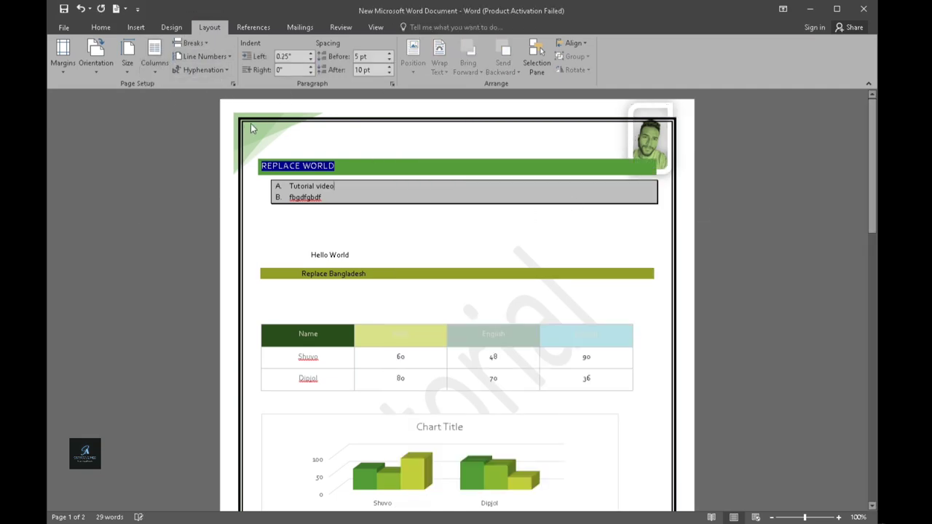
Set objects to Align to Page without adding line numbers, then open the Selection pane
click(222, 57)
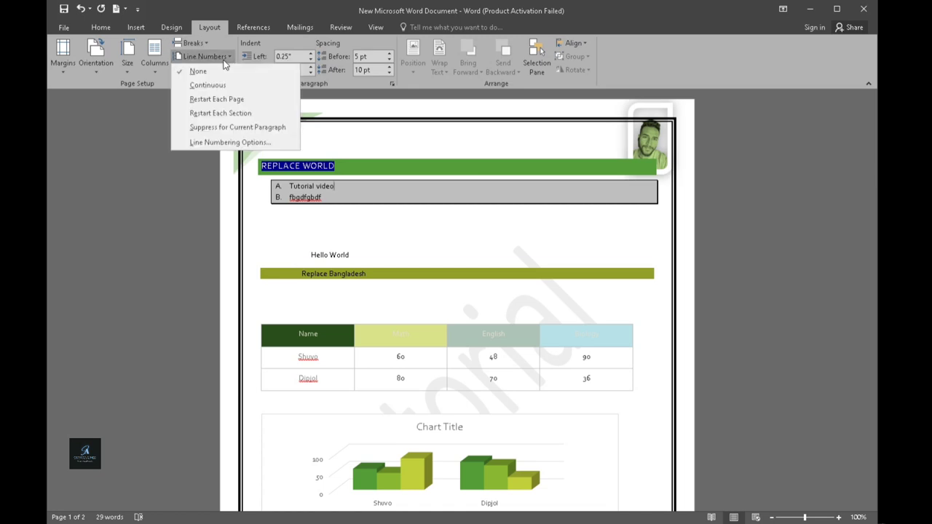
click(322, 146)
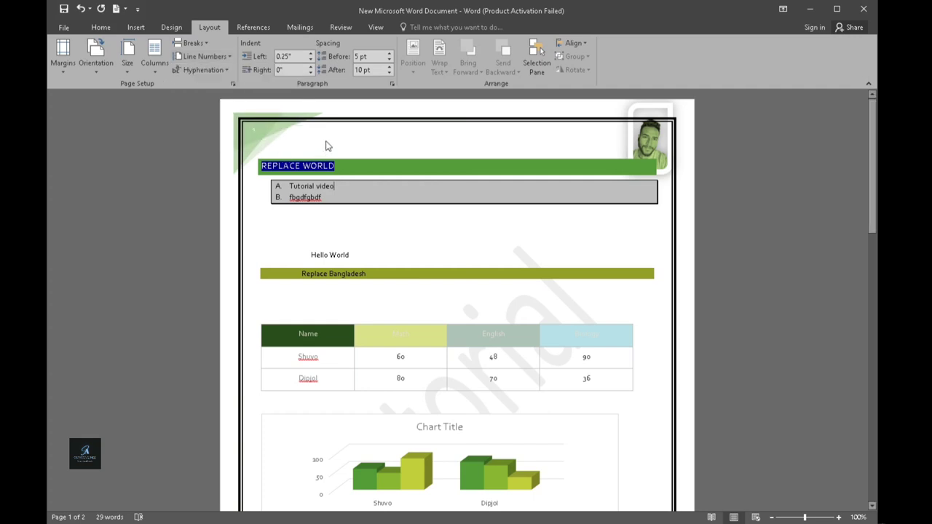
click(581, 45)
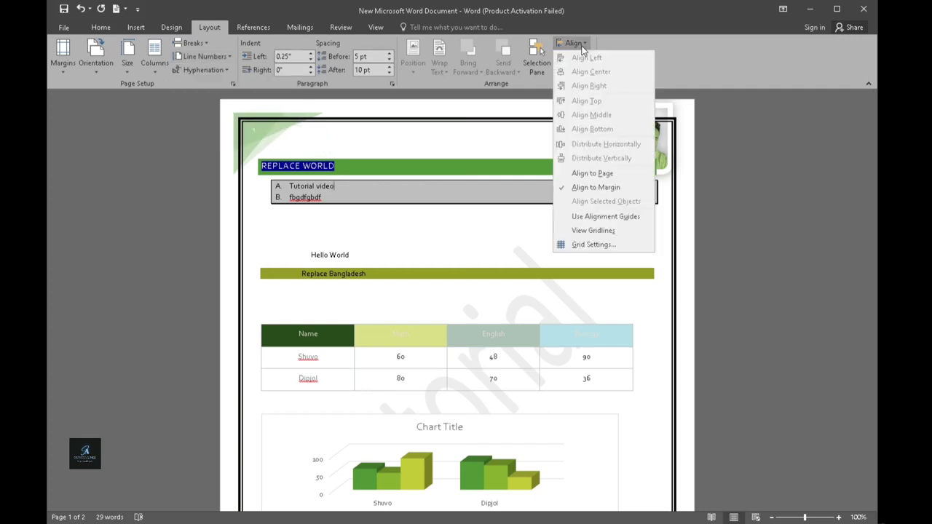
click(601, 175)
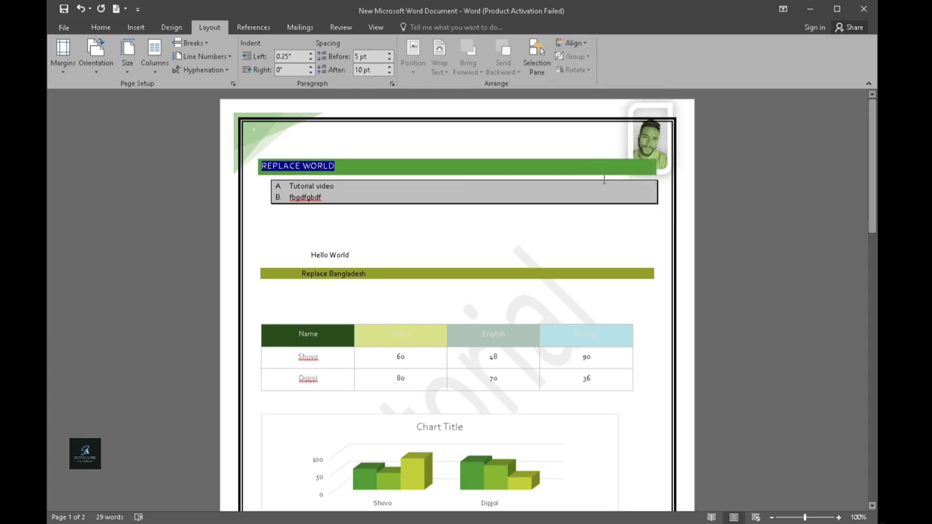
click(573, 44)
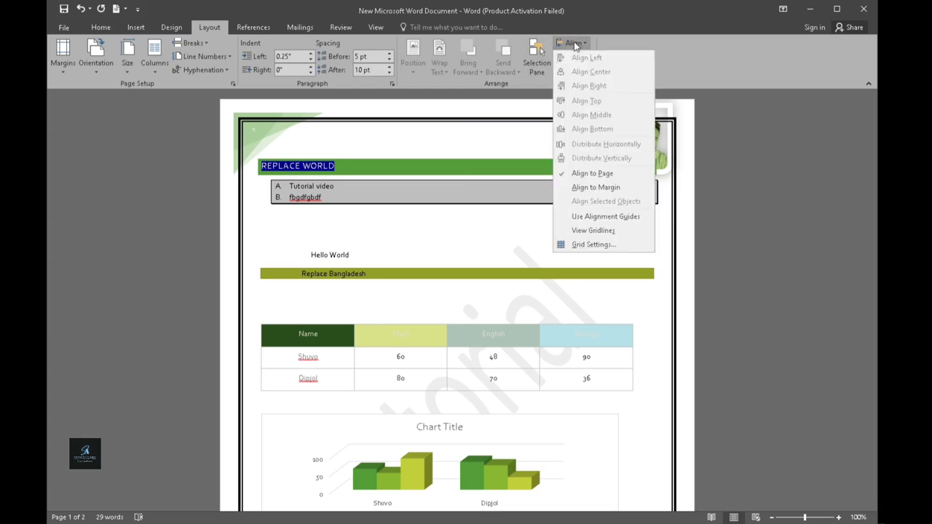
click(733, 110)
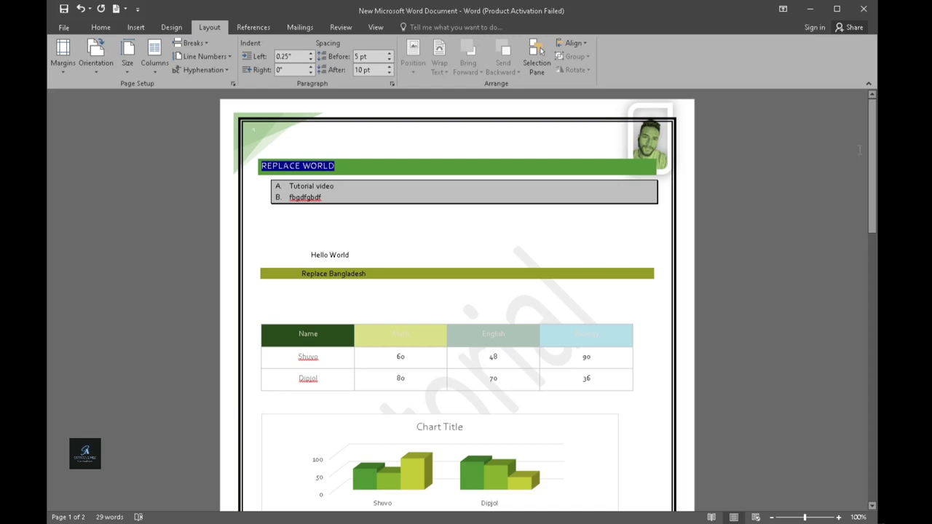
drag(872, 151, 875, 127)
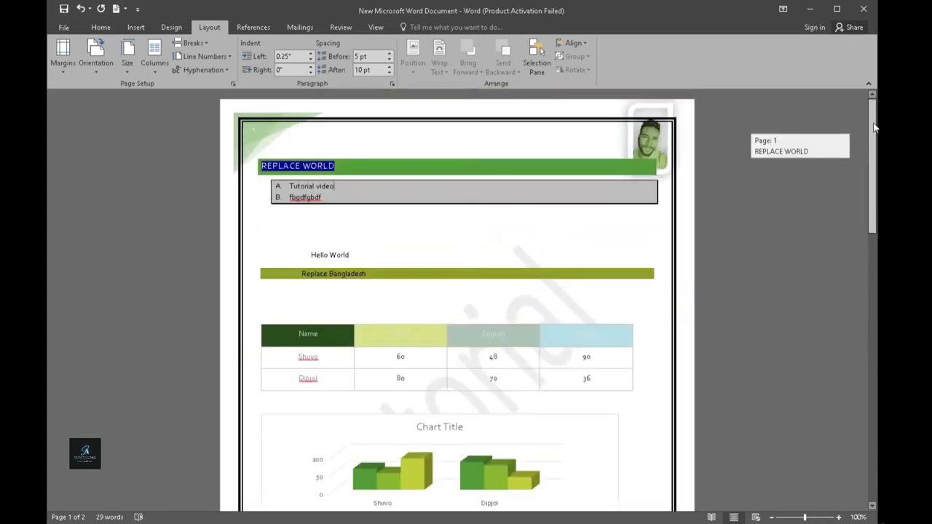
click(537, 62)
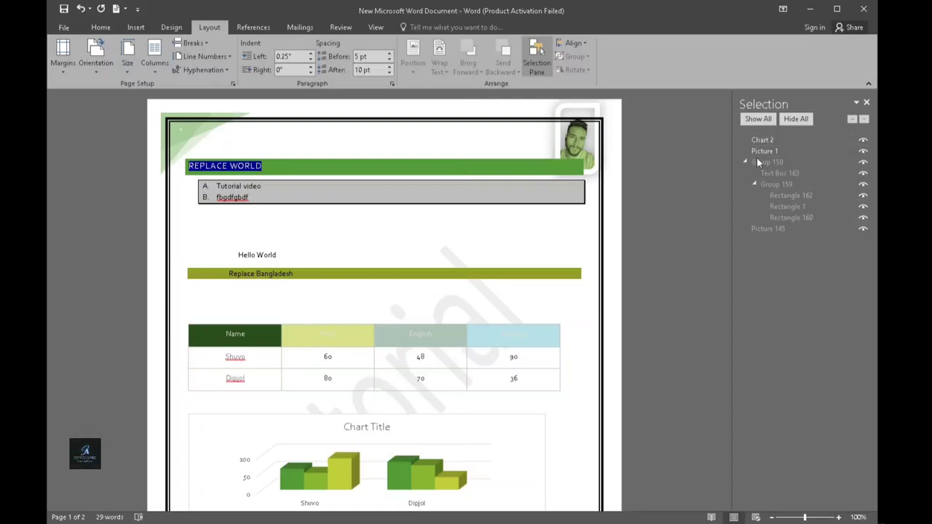
Move Picture 1 down beside Hello World, shrink it slightly, toggle its visibility, and close the pane
click(776, 152)
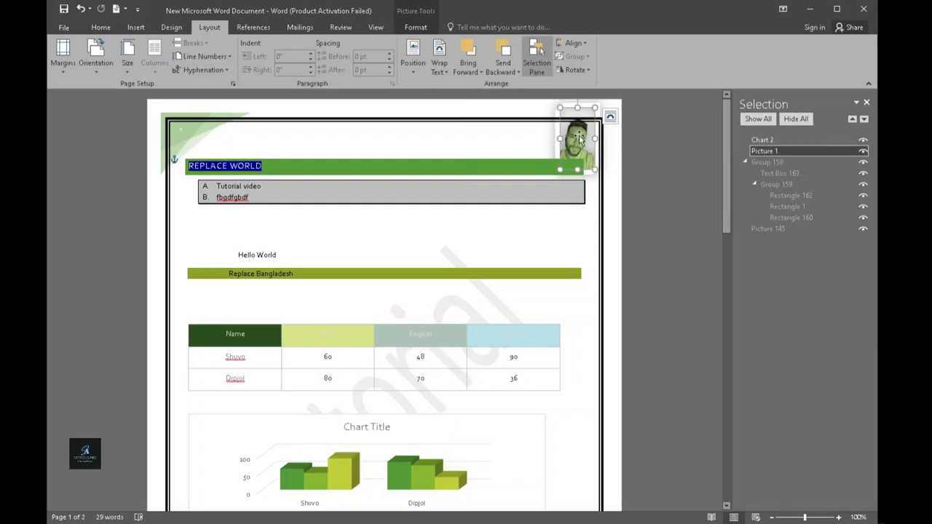
mouse_move(574, 146)
mouse_down()
mouse_move(558, 197)
mouse_move(555, 263)
mouse_up()
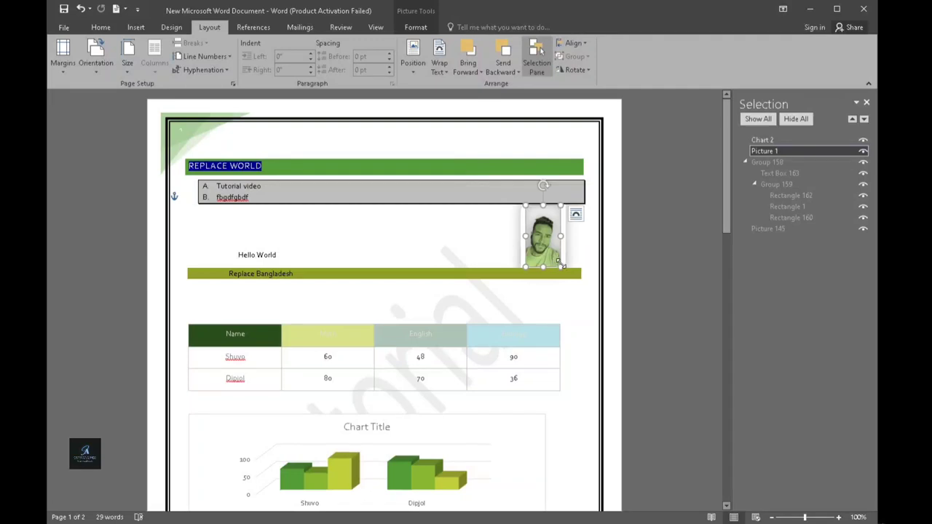
drag(560, 266, 545, 241)
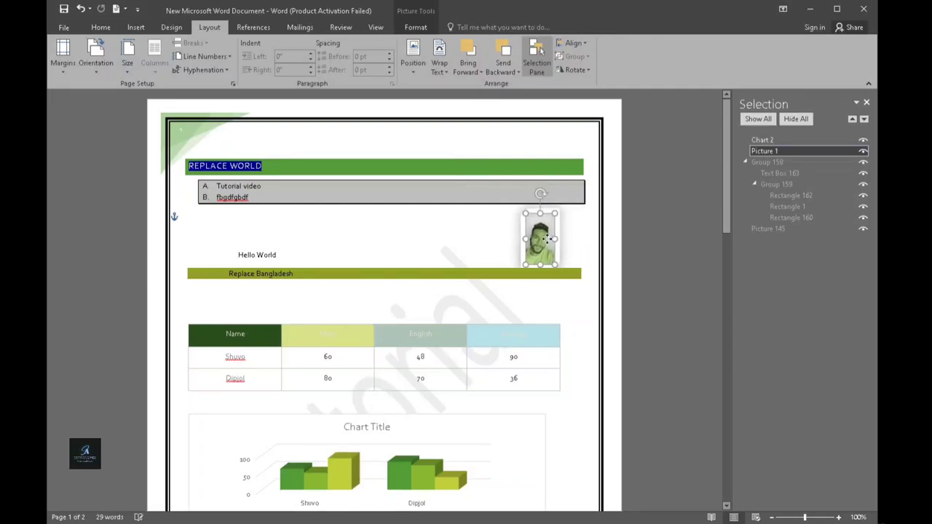
click(863, 152)
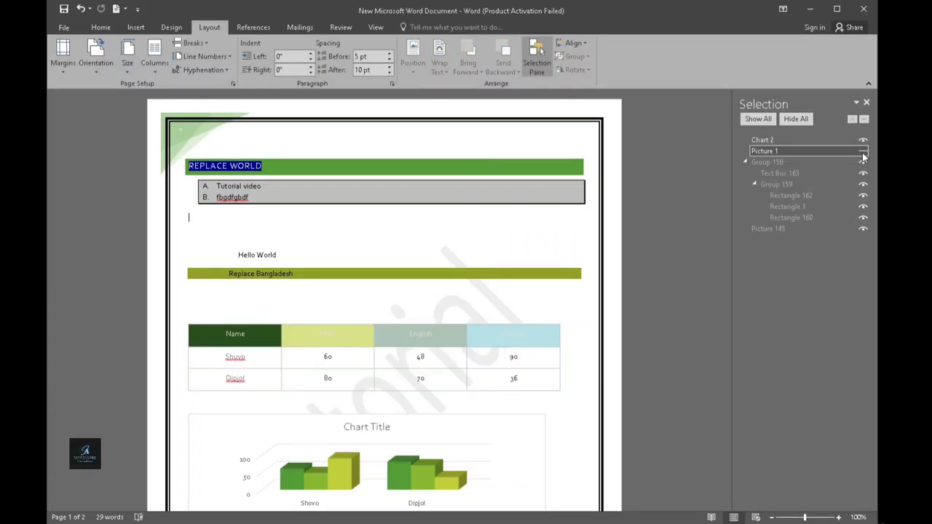
click(862, 152)
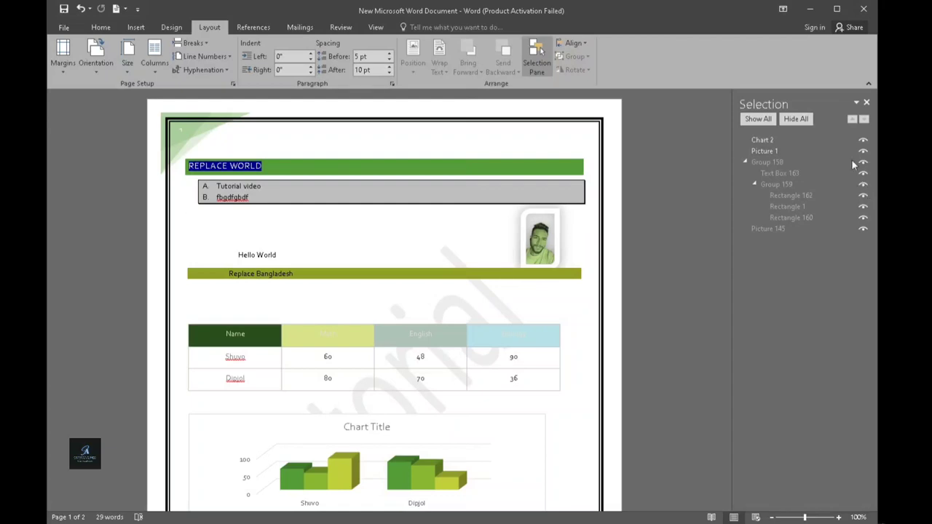
click(866, 105)
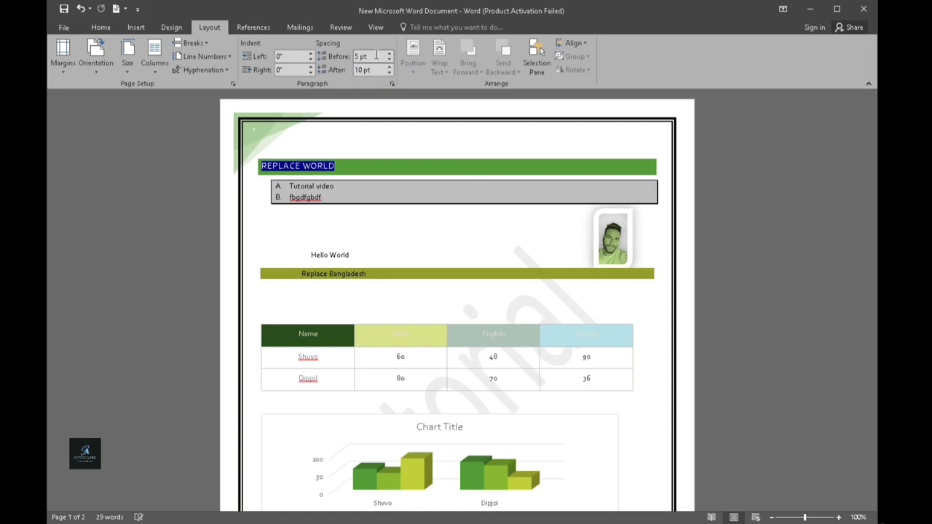
Look over the References table of contents options, then switch to Mailings
click(254, 29)
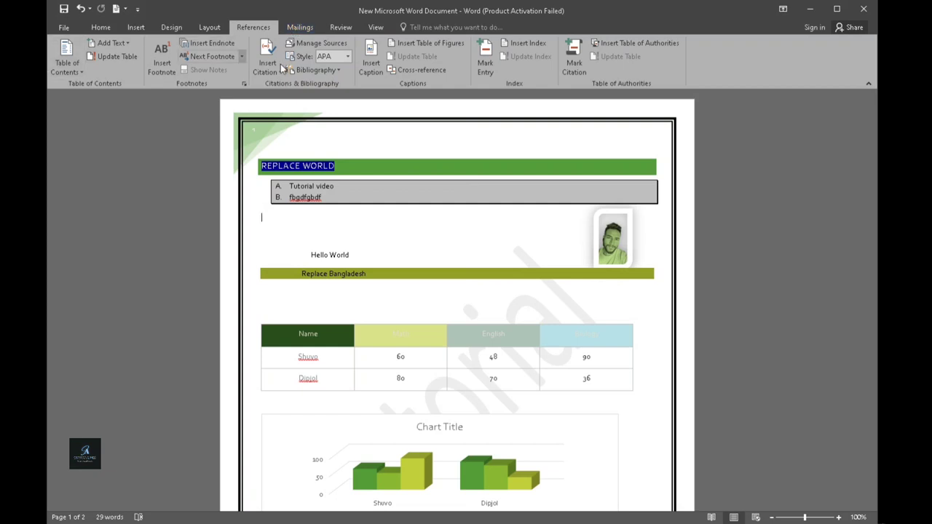
click(116, 43)
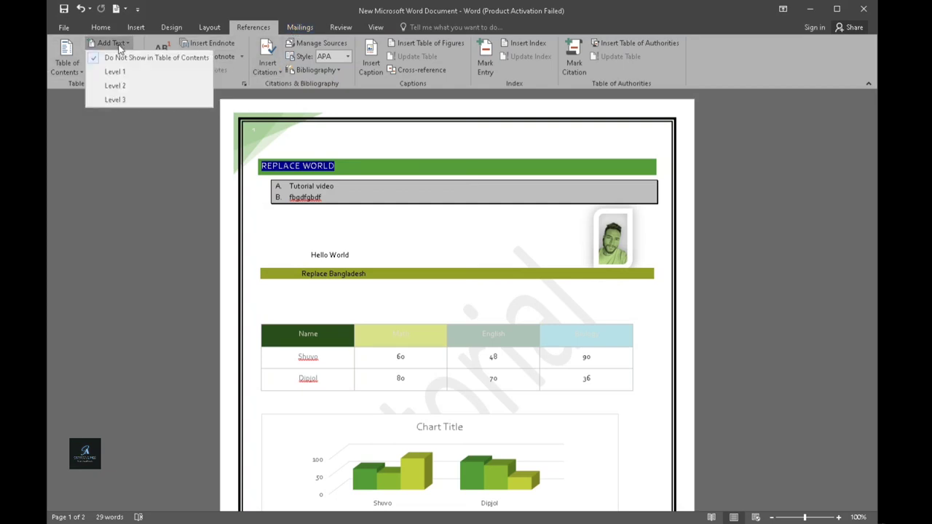
click(540, 76)
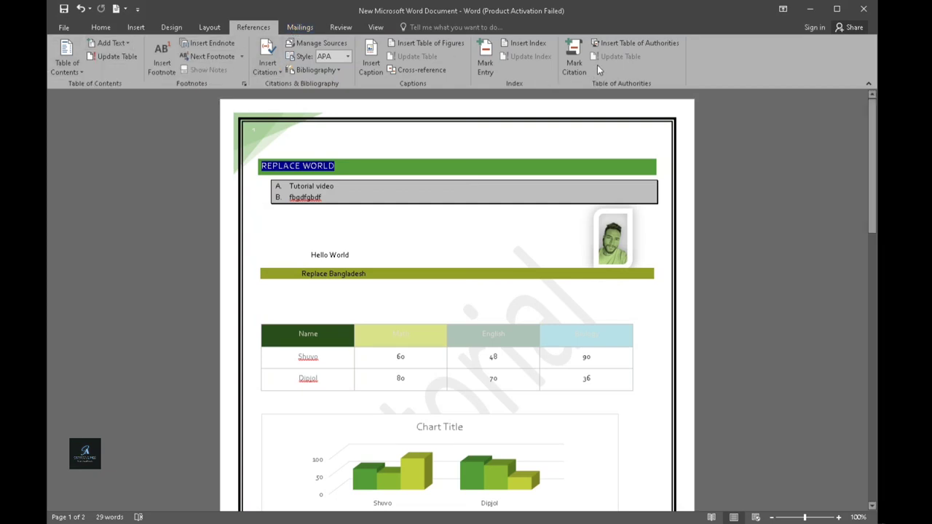
click(301, 27)
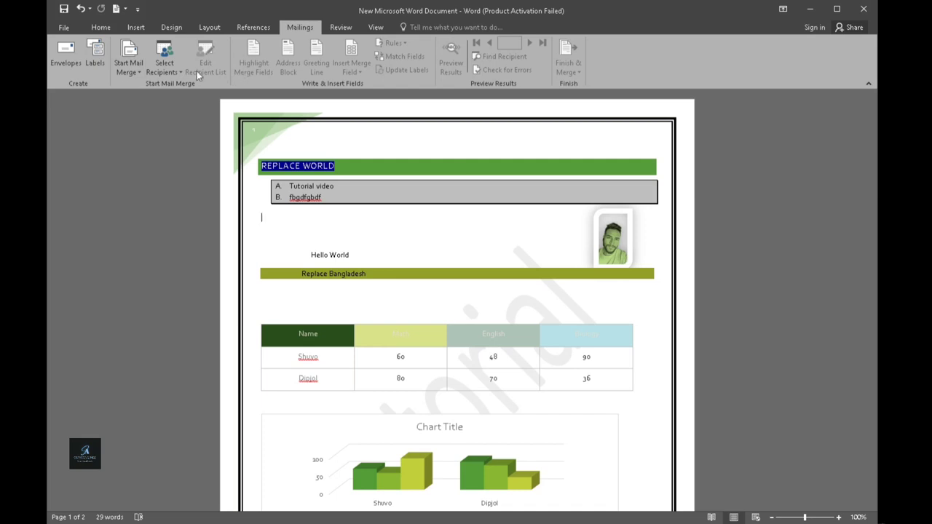
Glance at Select Recipients, browse Review's Translate, Language and Track Changes options, then switch to View
click(171, 73)
click(90, 107)
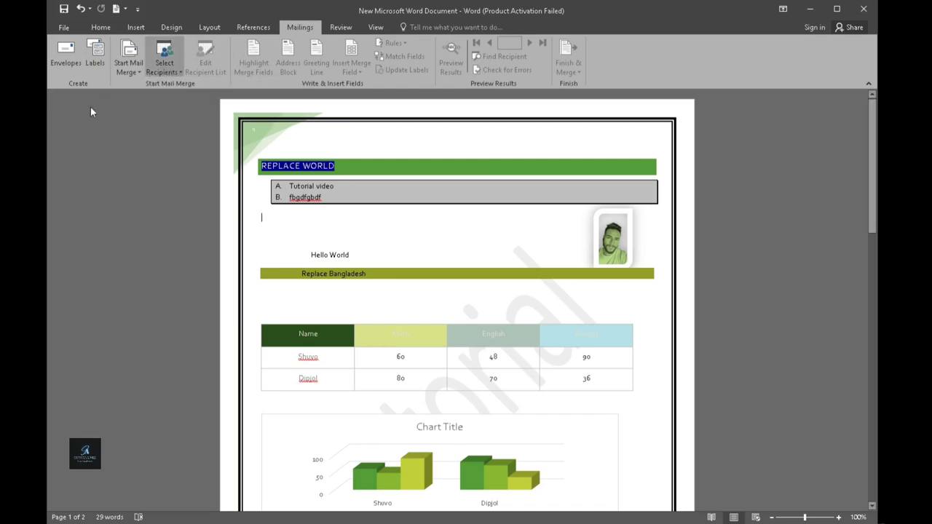
click(330, 28)
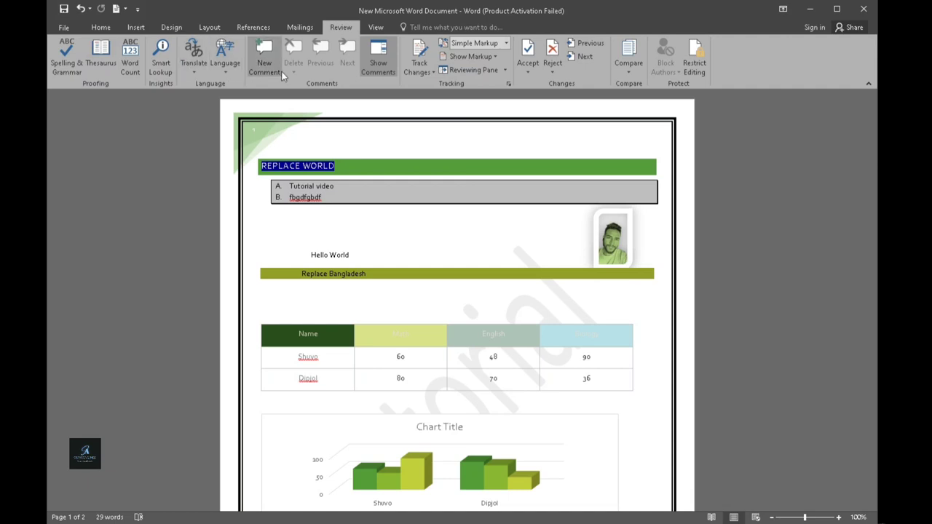
click(194, 68)
click(227, 70)
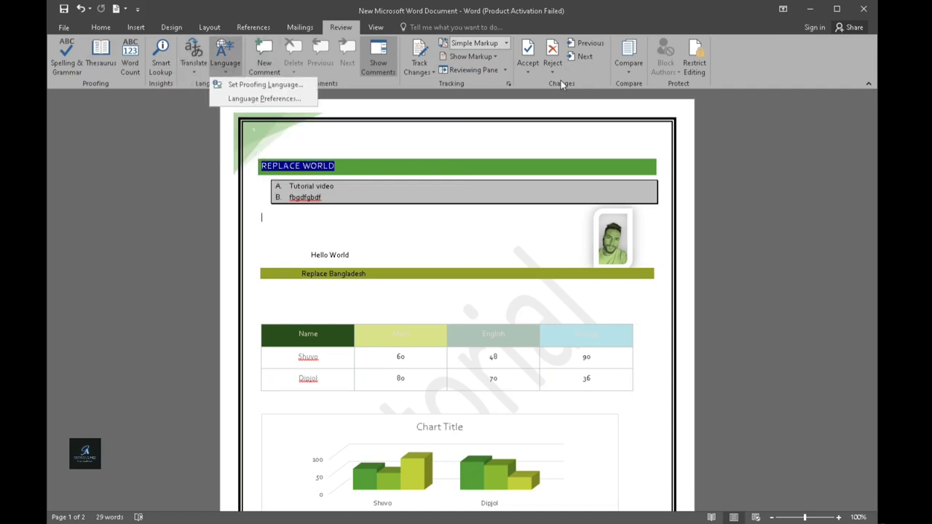
click(593, 79)
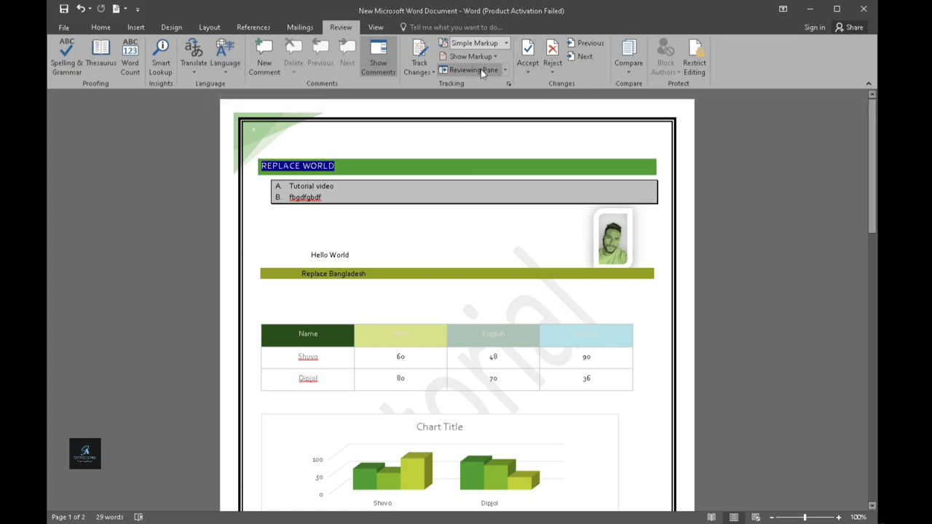
click(434, 72)
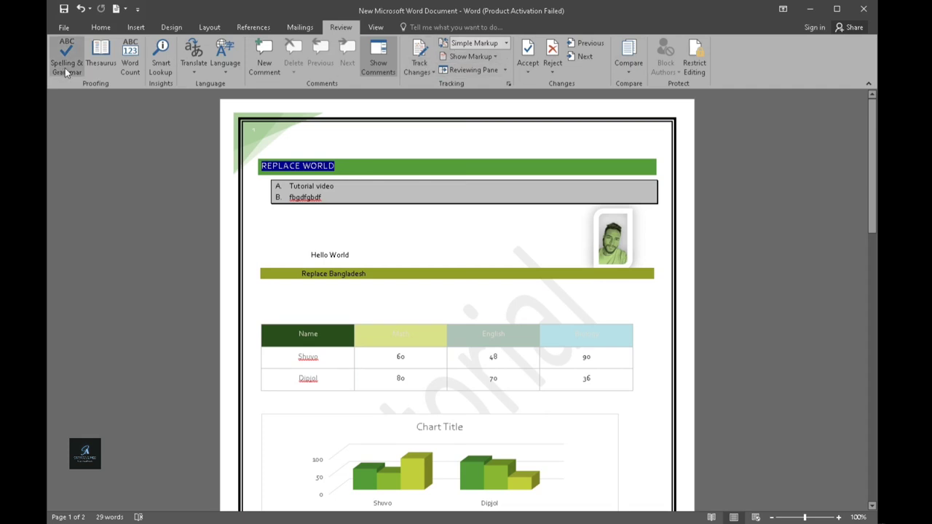
click(375, 27)
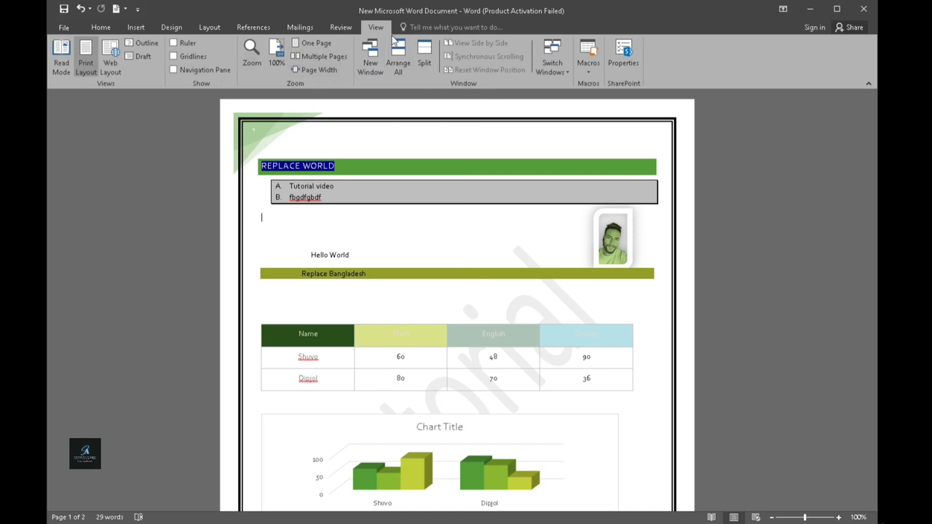
click(174, 56)
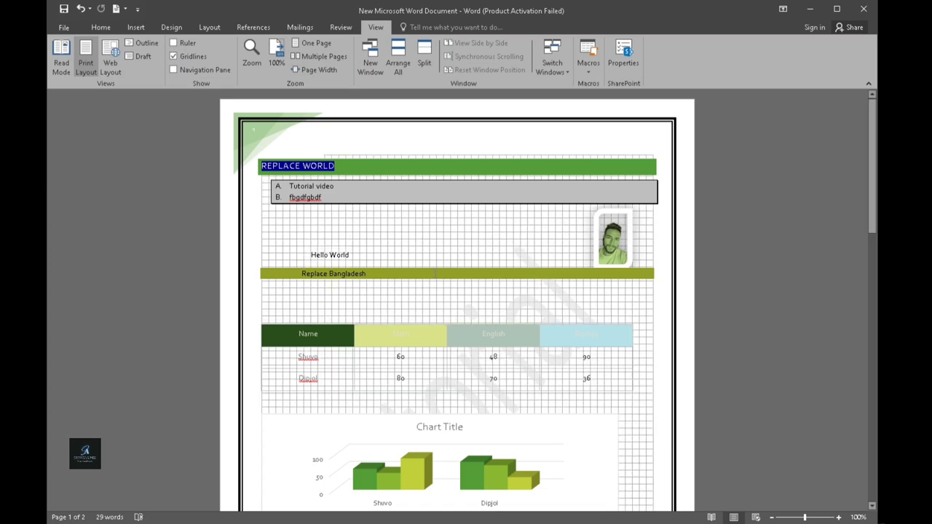
click(174, 56)
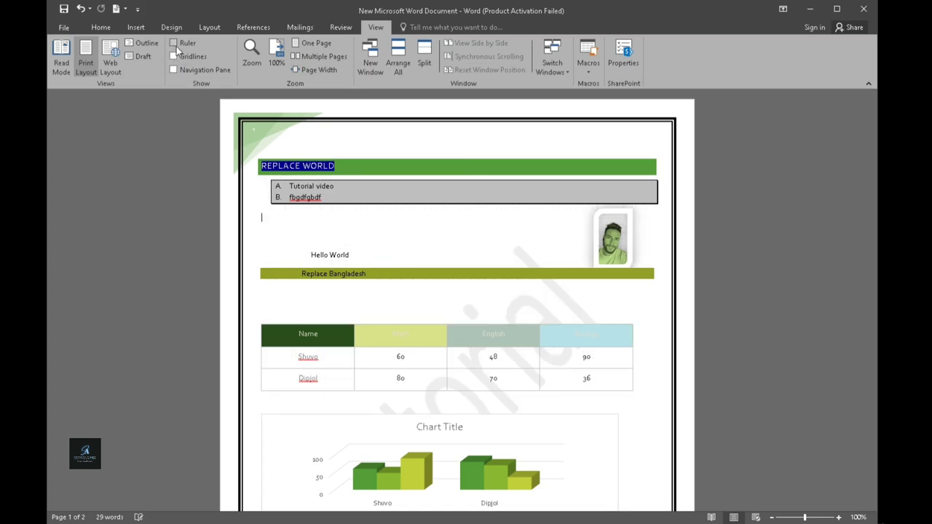
click(175, 44)
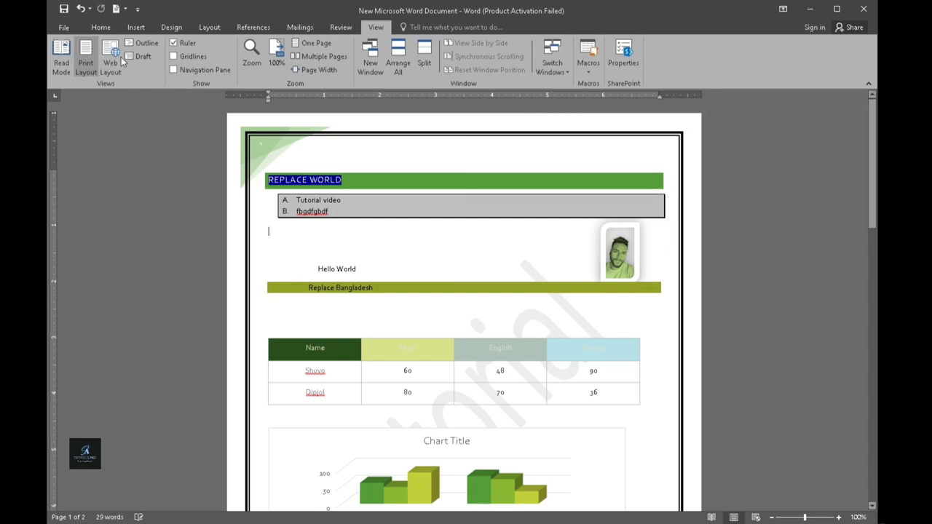
click(172, 44)
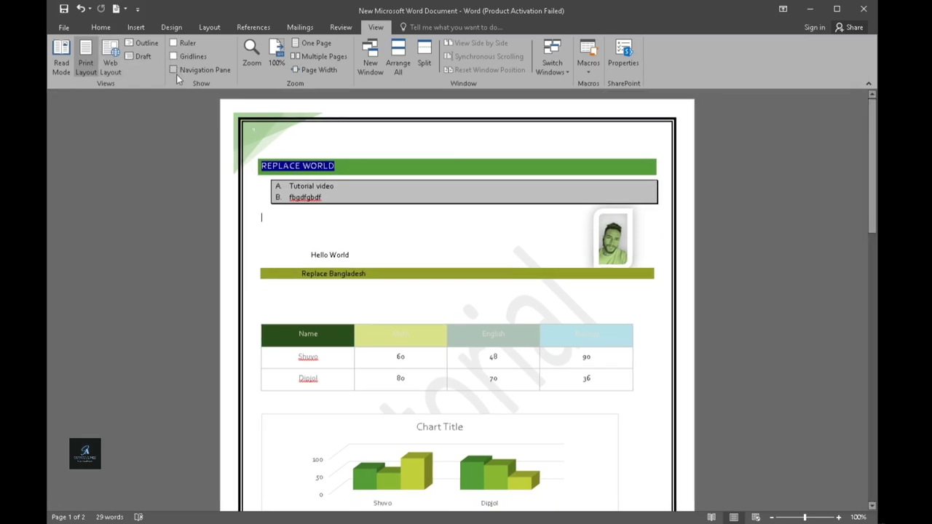
click(176, 72)
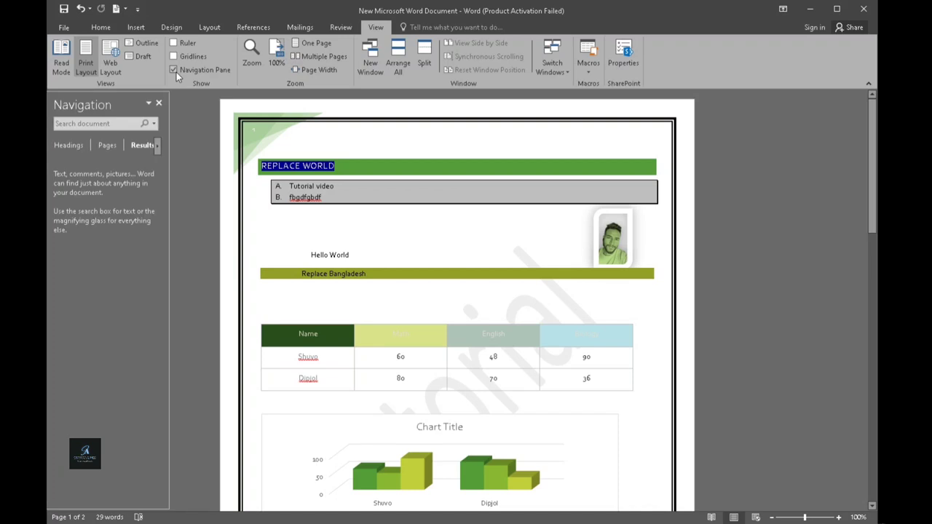
click(93, 126)
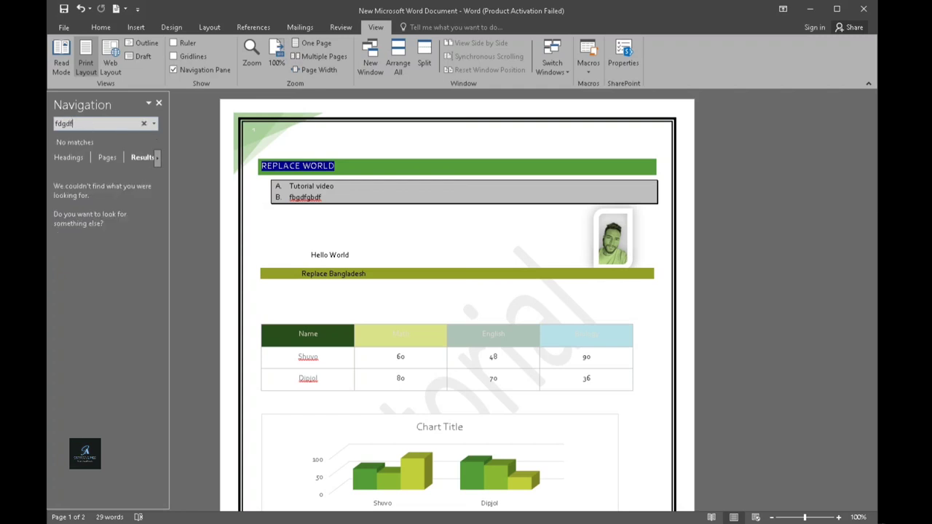
key(BackSpace)
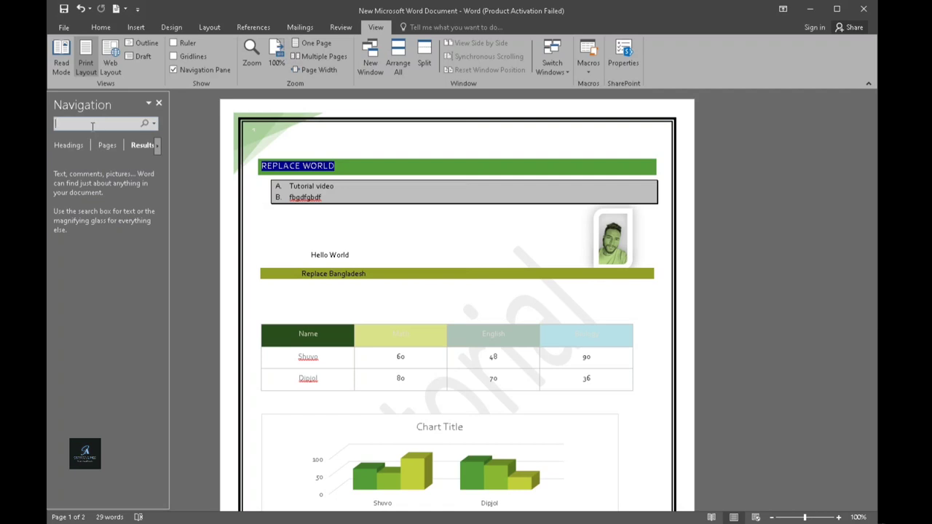
text(d)
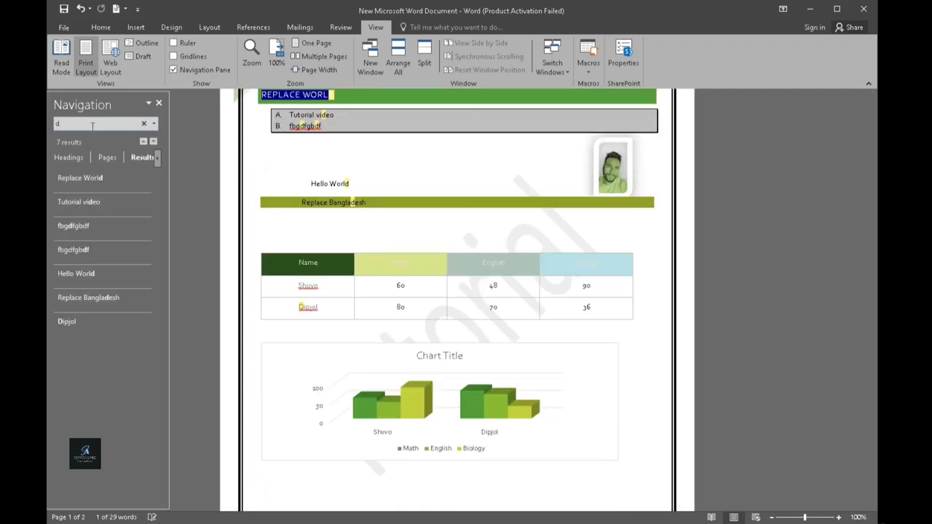
text(Dip)
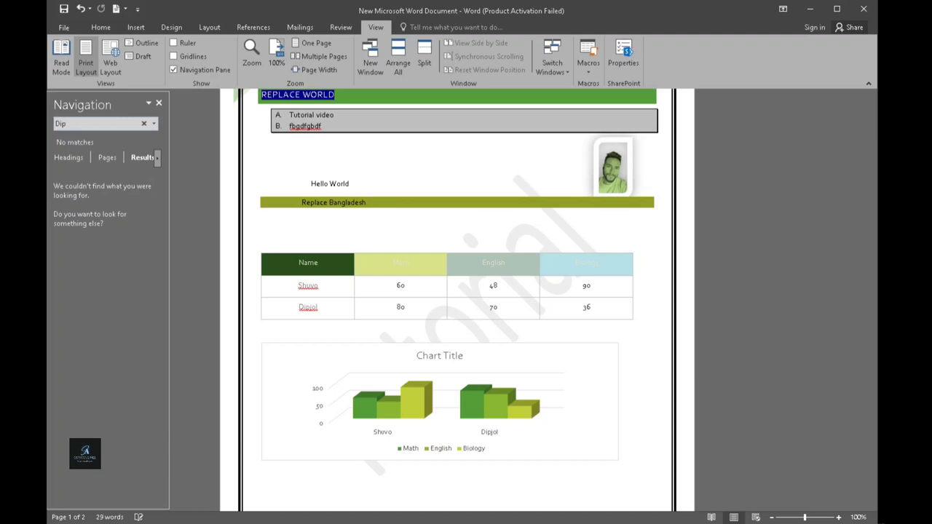
text(jol)
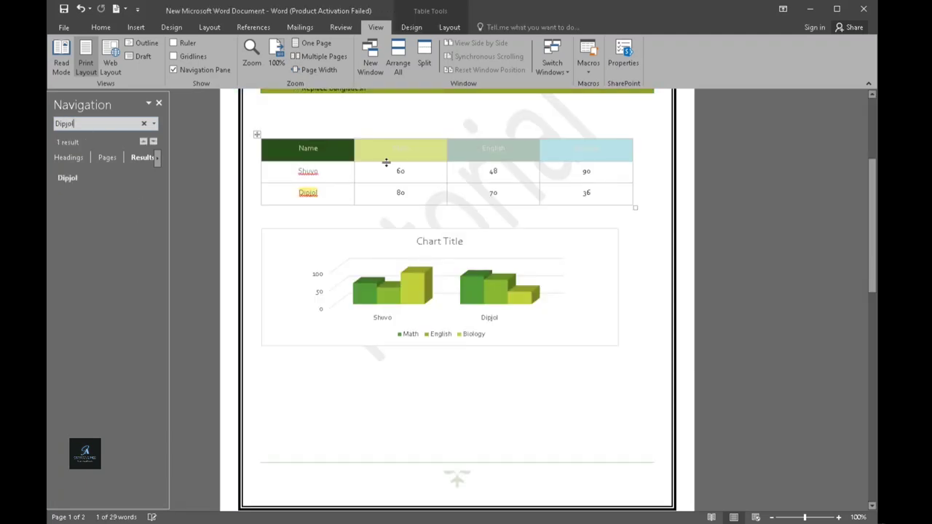
click(158, 104)
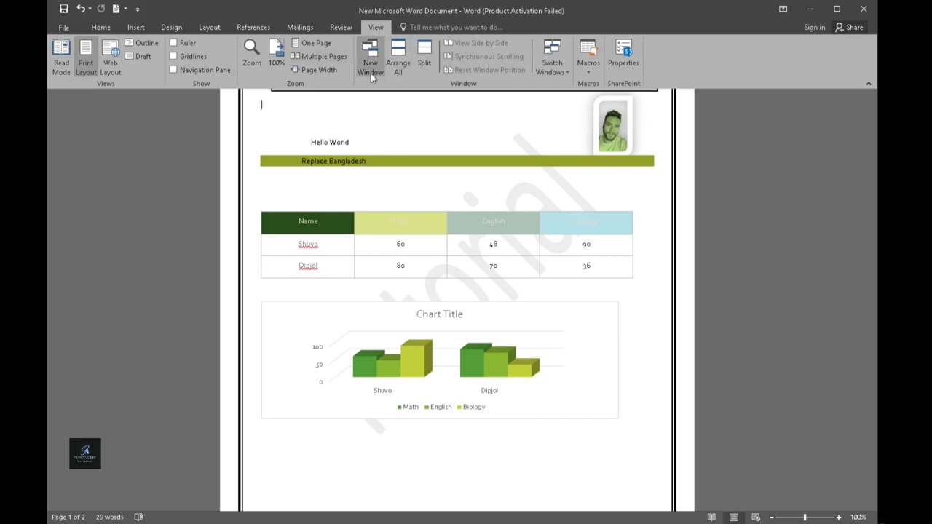
Use Arrange All to fill the screen, then scroll back to the REPLACE WORLD heading on page 1
click(394, 70)
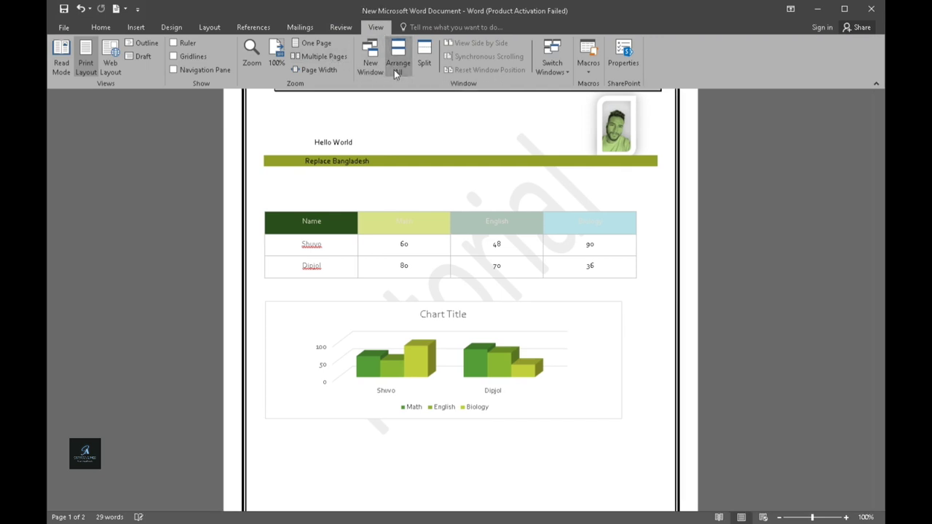
mouse_move(879, 202)
mouse_down()
mouse_move(879, 165)
mouse_move(880, 335)
mouse_up()
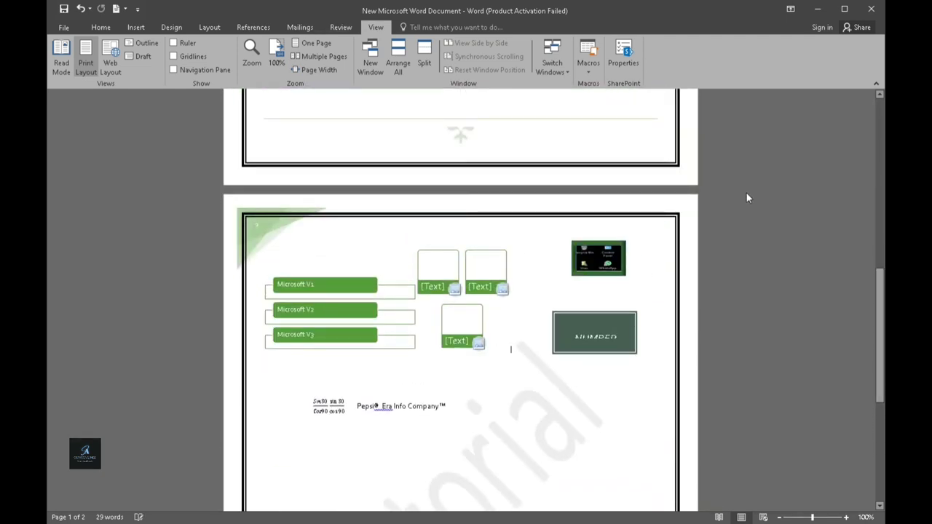
drag(879, 395, 879, 334)
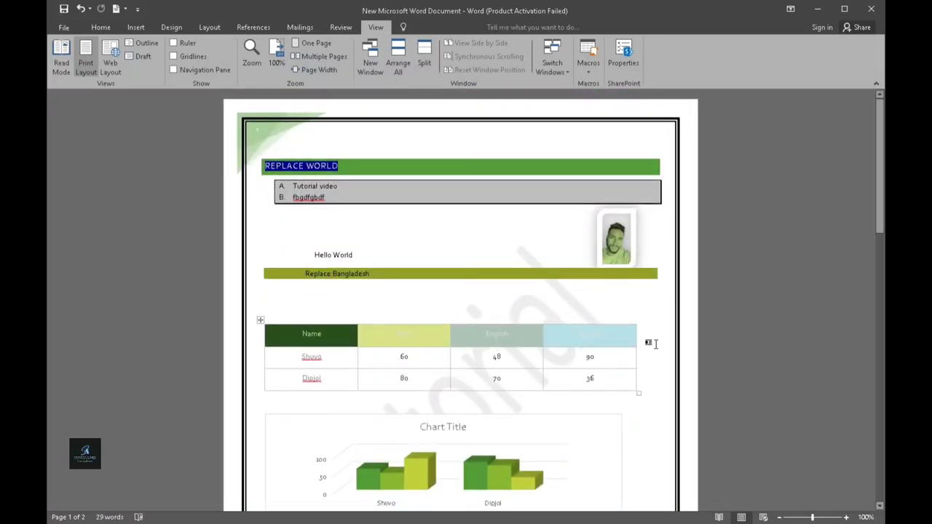
Split the document into two panes and enlarge the upper pane
click(425, 55)
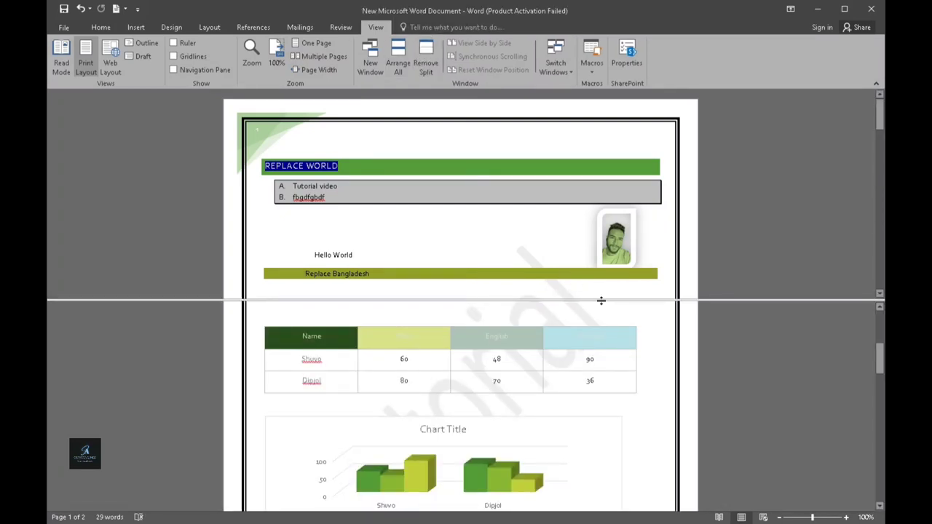
drag(599, 300, 596, 339)
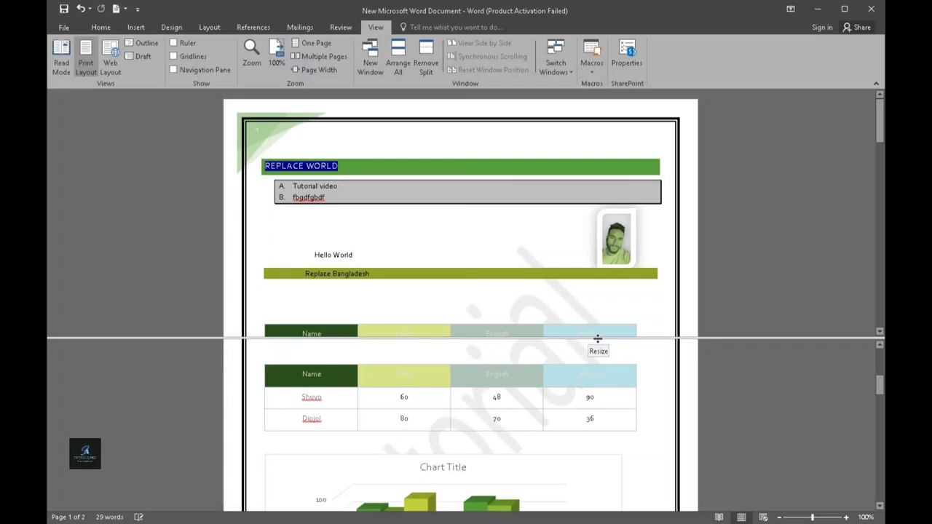
drag(599, 337, 596, 368)
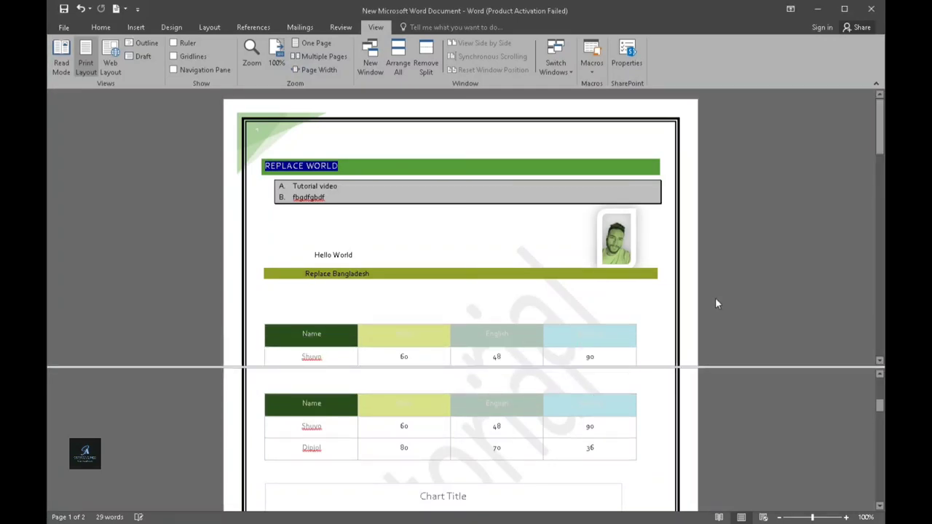
Undo the last two edits to move the photo back, then remove the split
key(ctrl+z)
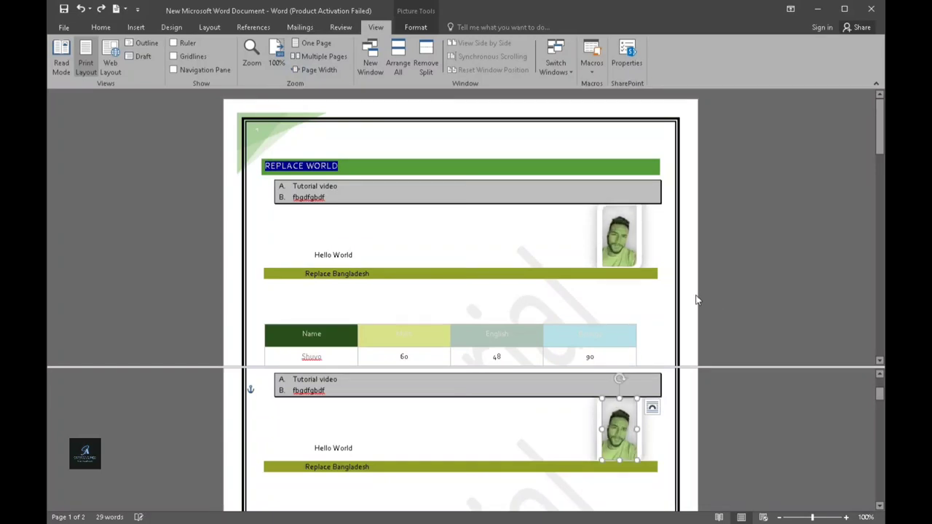
key(ctrl+z)
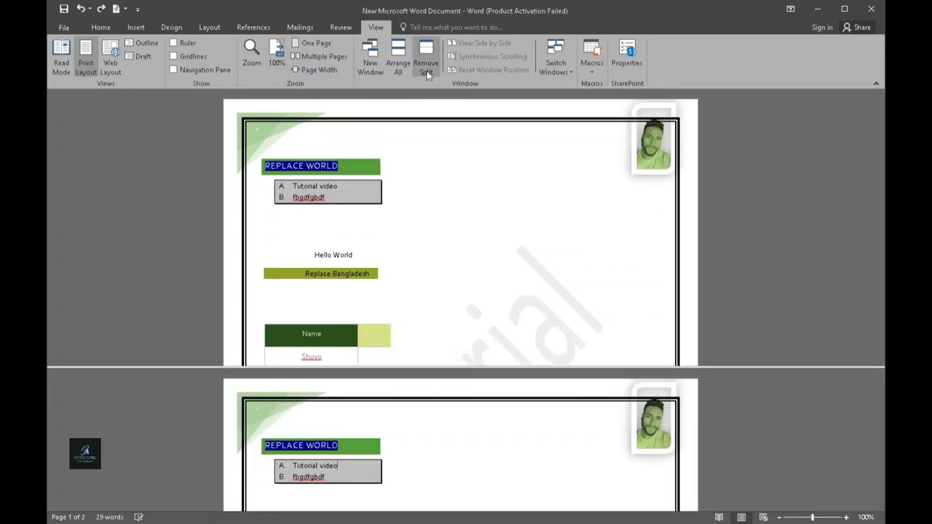
click(422, 73)
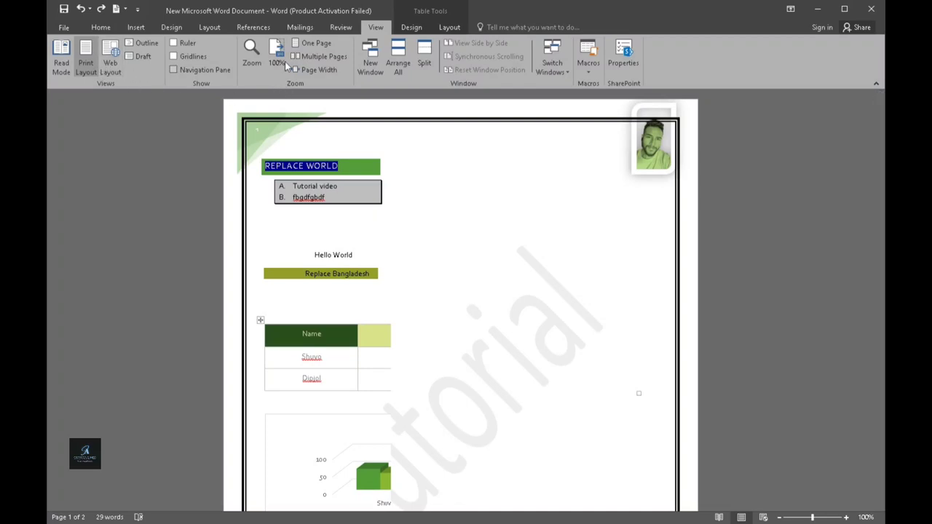
After browsing the Design and Insert tabs, set Layout Columns to One for full-width content
click(166, 31)
click(143, 31)
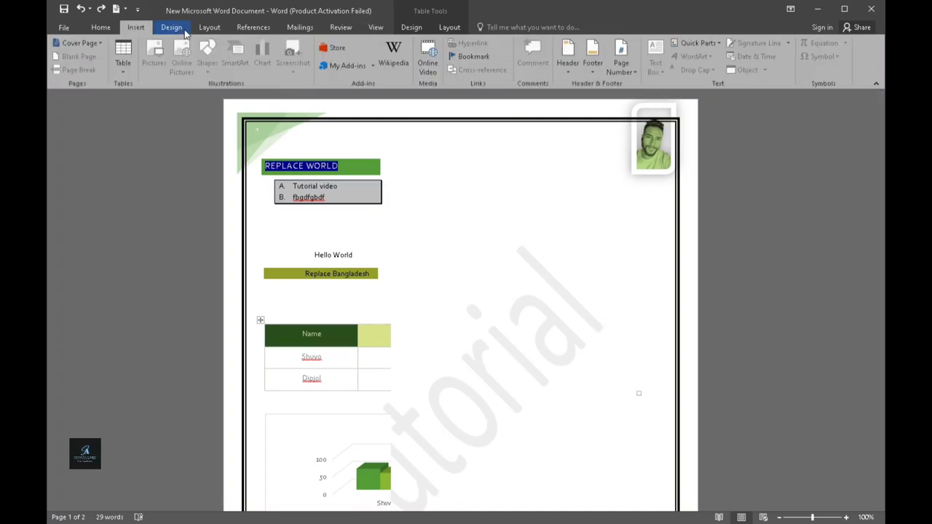
click(211, 27)
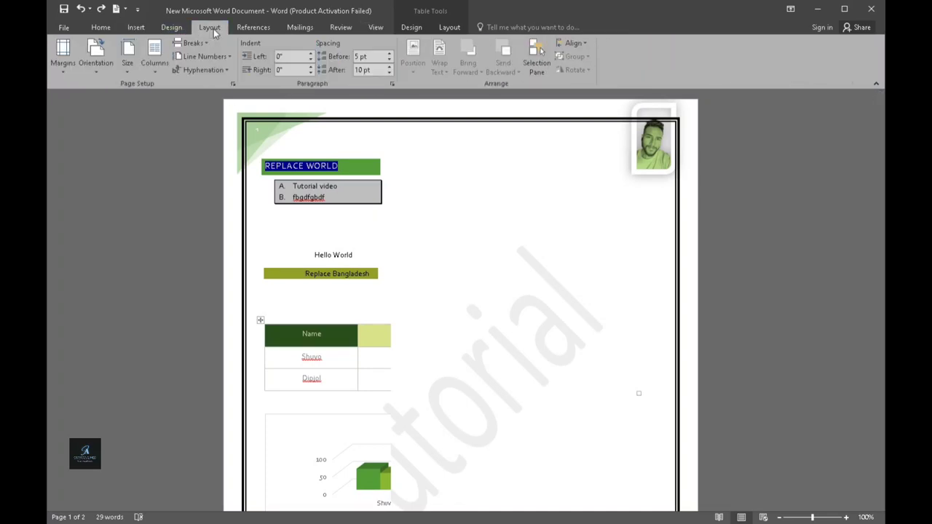
click(161, 70)
click(174, 89)
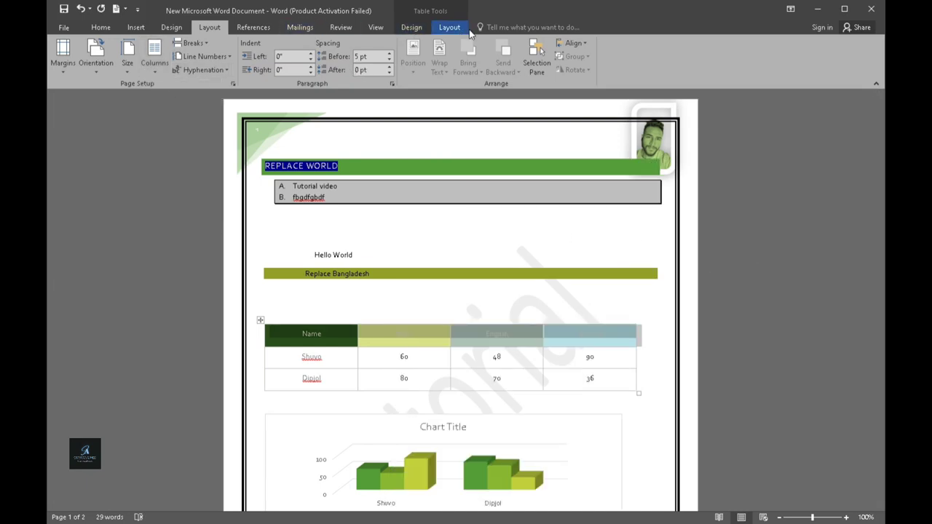
click(376, 27)
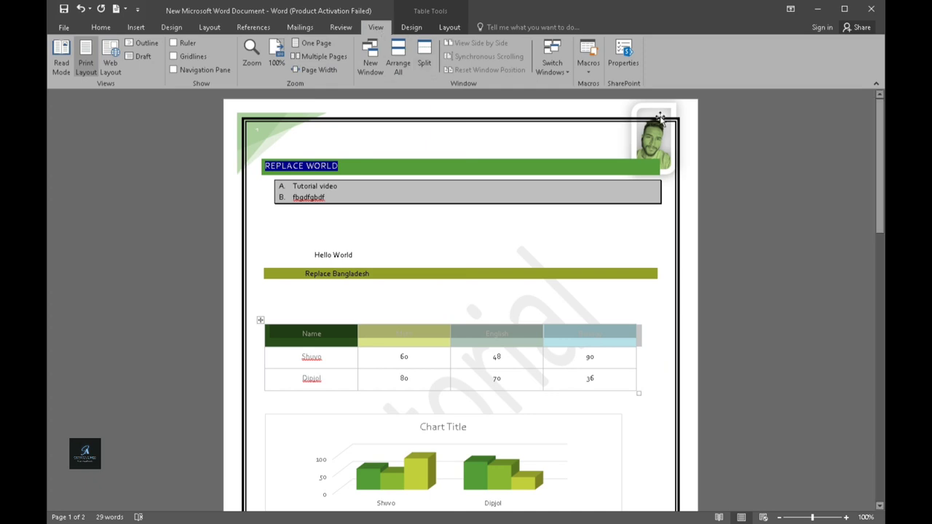